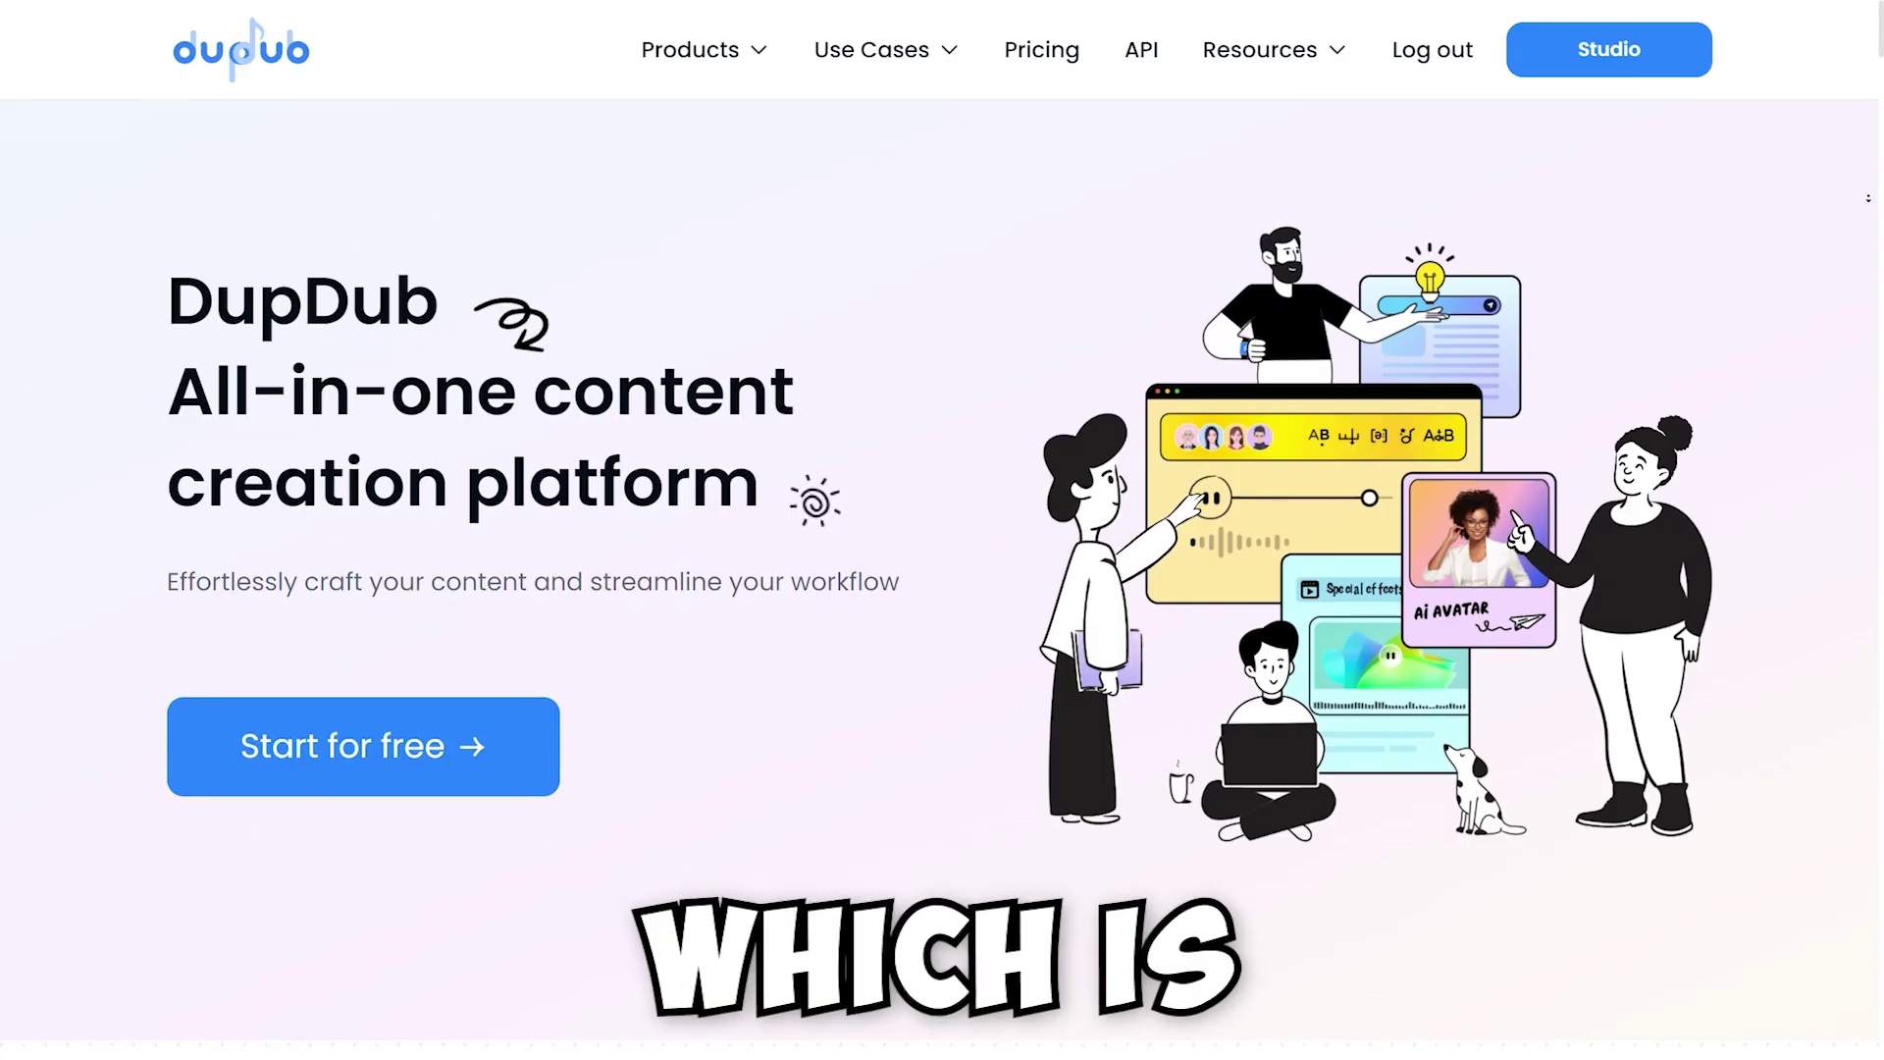
Step: Scroll down the DupDub homepage past the product cards toward the Talking Photos listing
scroll(942, 569, down, 1)
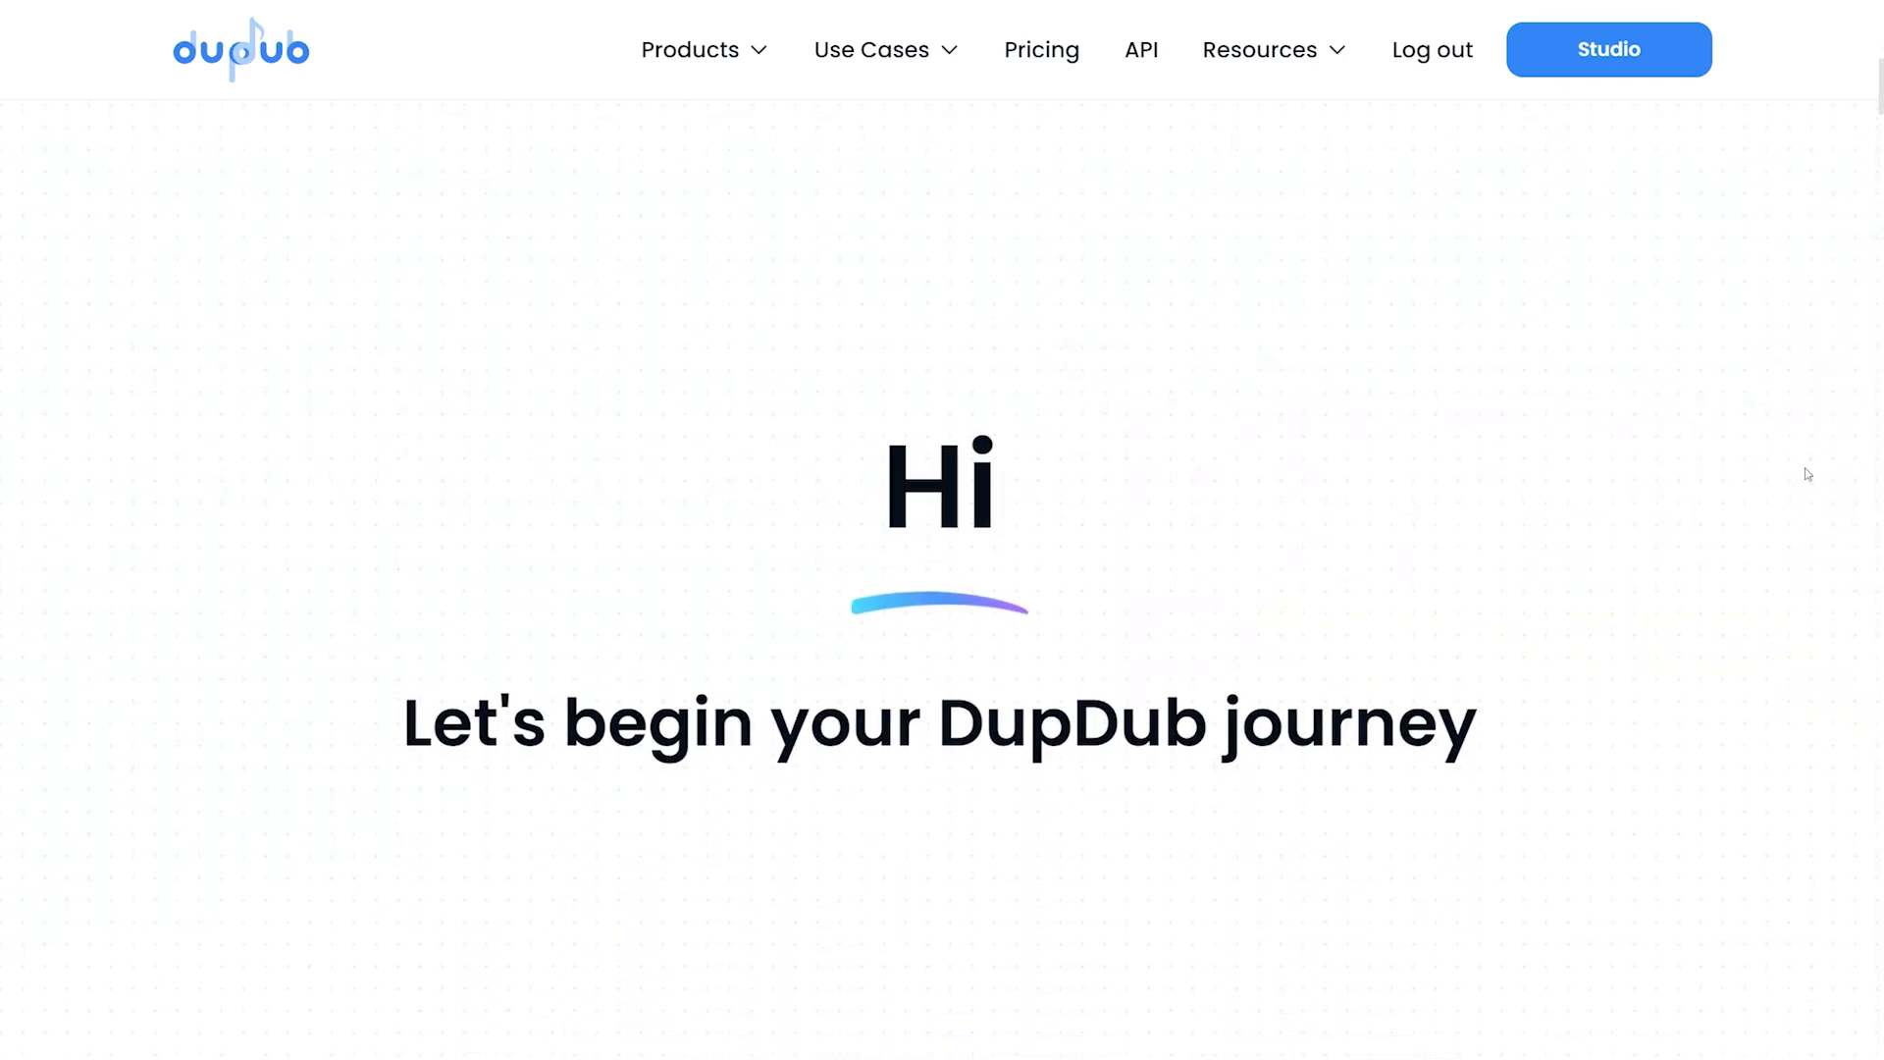
scroll(1837, 587, down, 5)
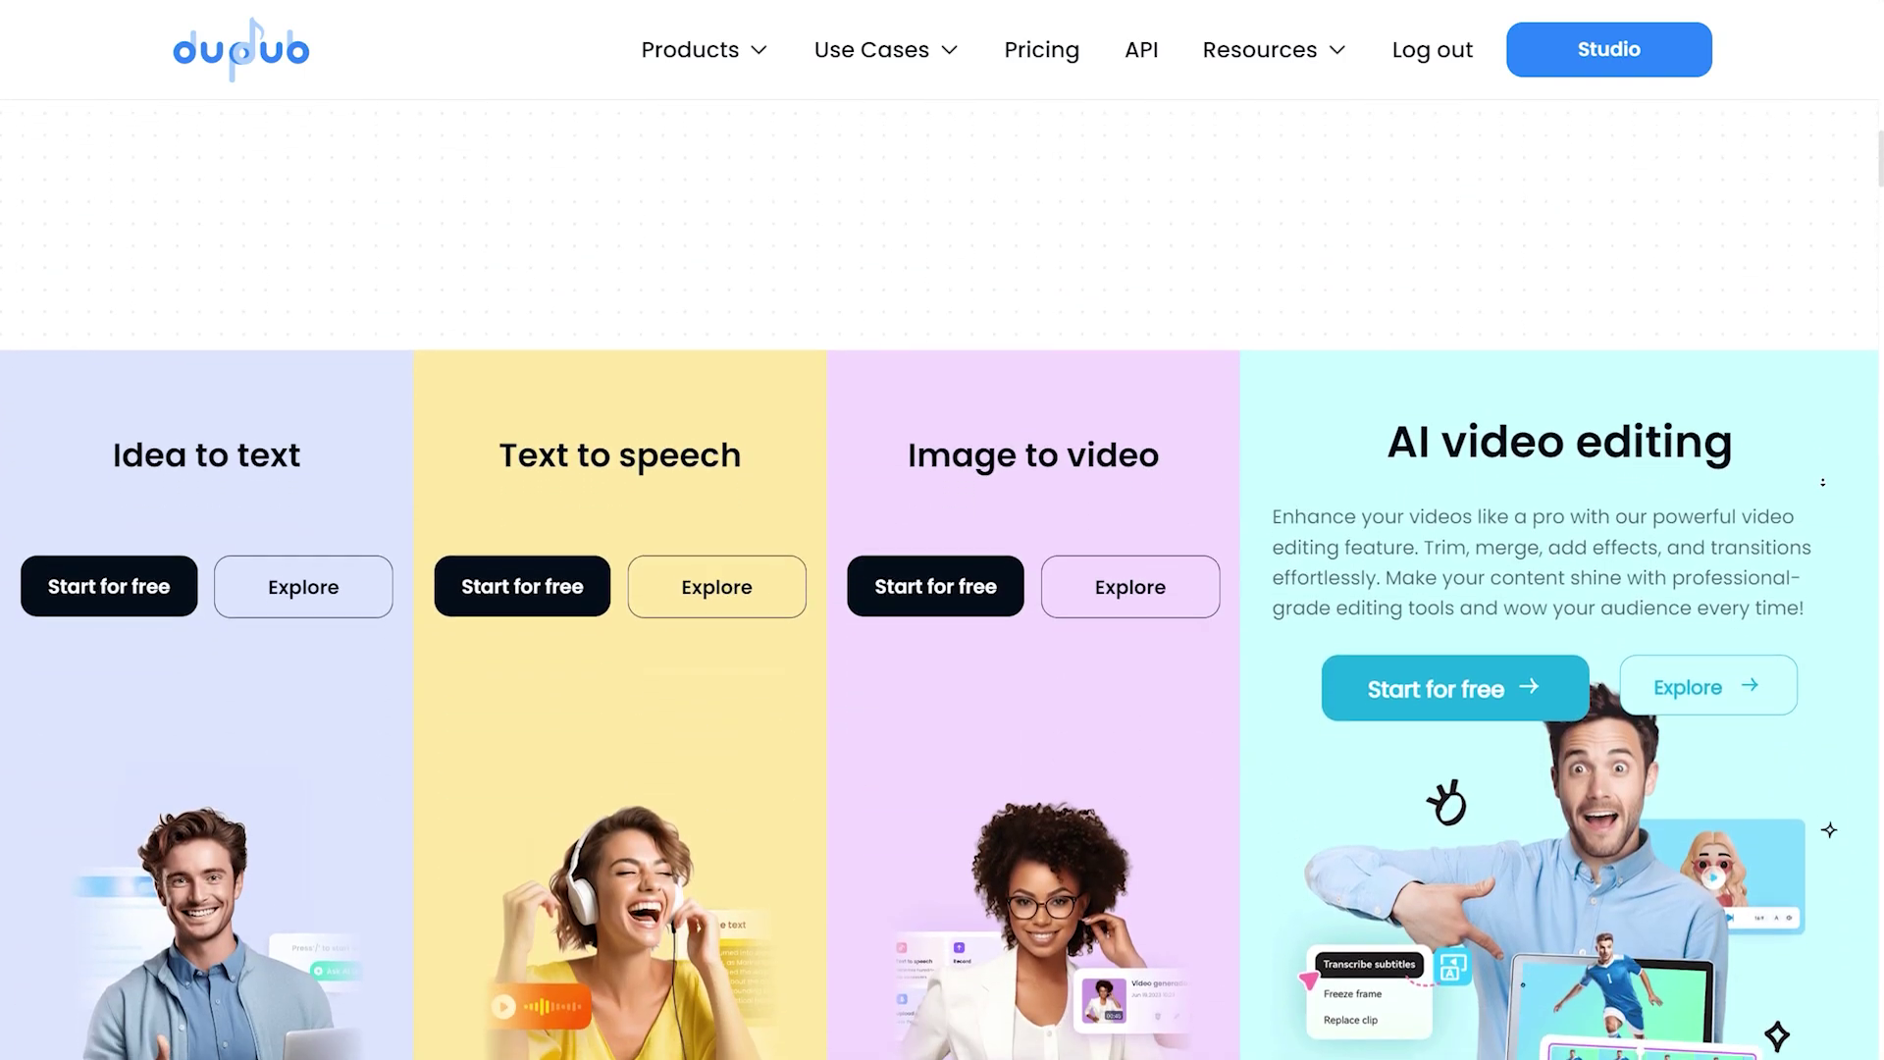
scroll(1822, 478, down, 3)
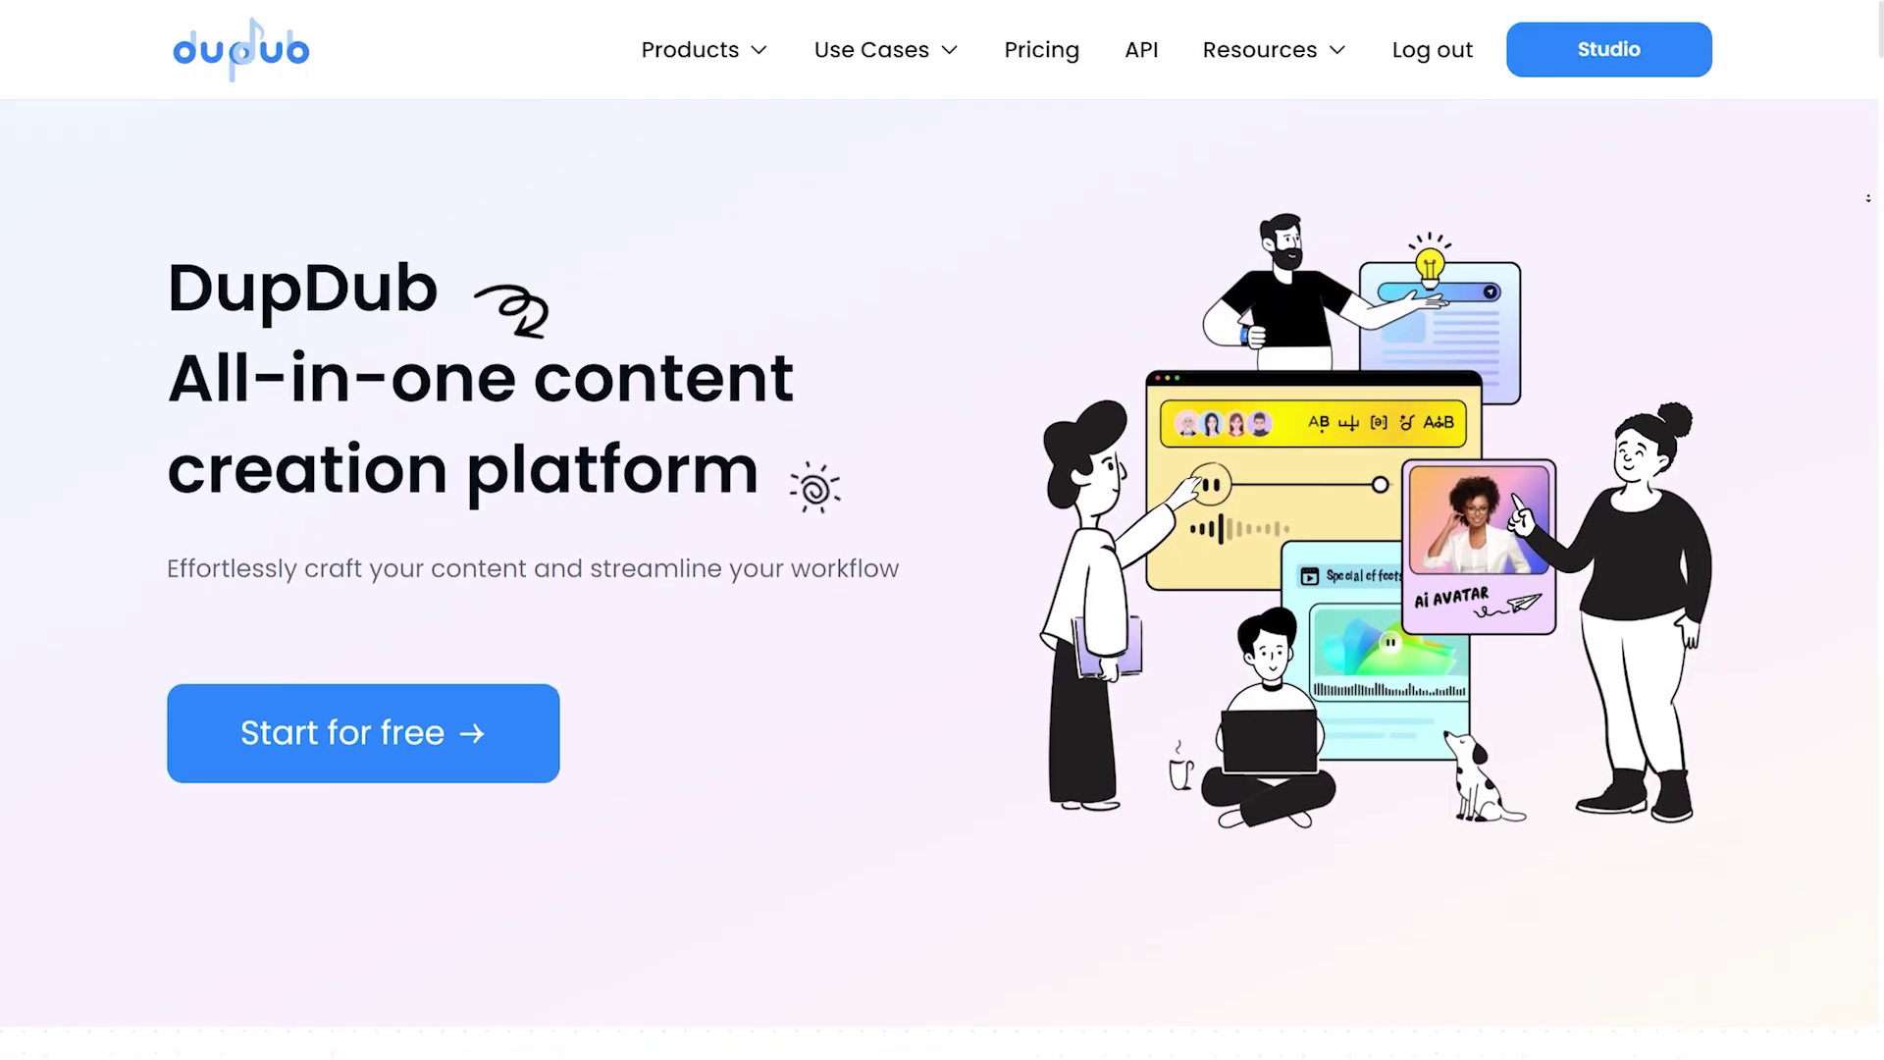
Step: Scroll down to the Free, Personal, Professional and Ultimate annual plans
scroll(942, 530, down, 1)
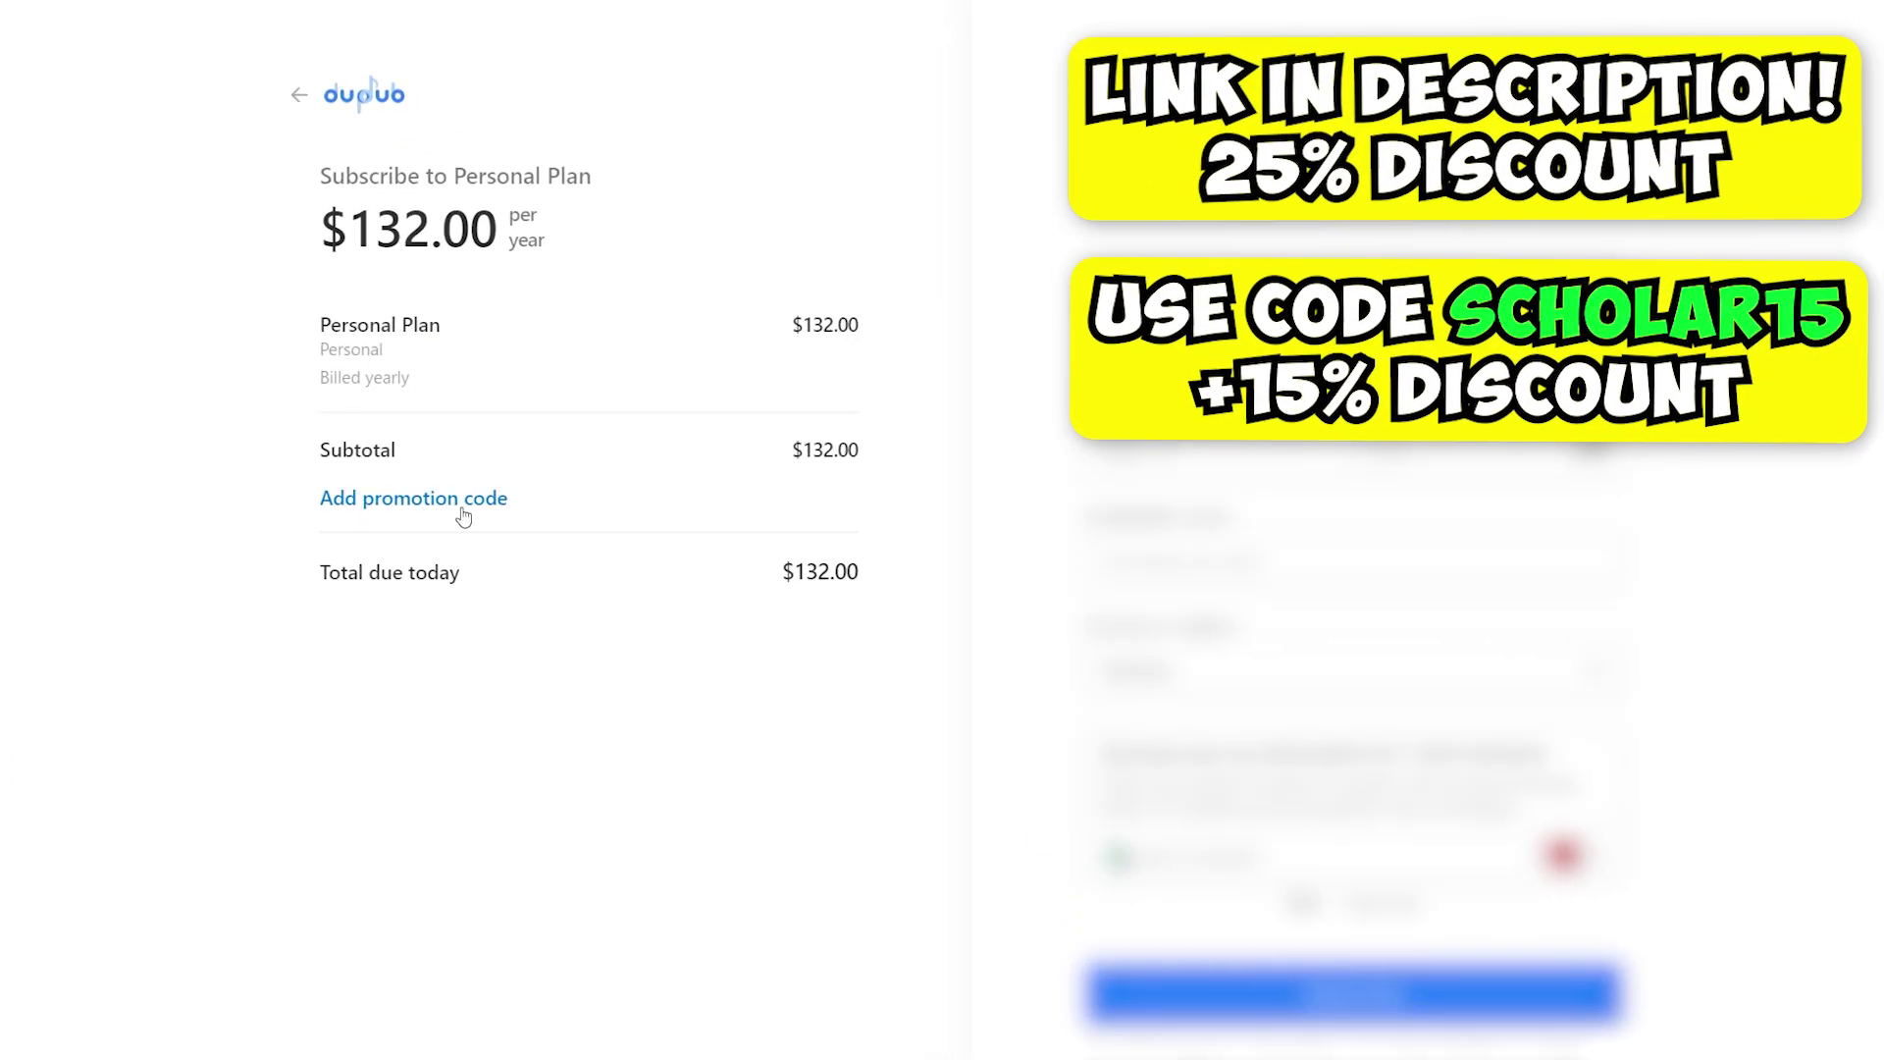
Step: Apply promo code SCHOLAR15 to the Personal plan checkout, making the yearly total $112.20
click(463, 517)
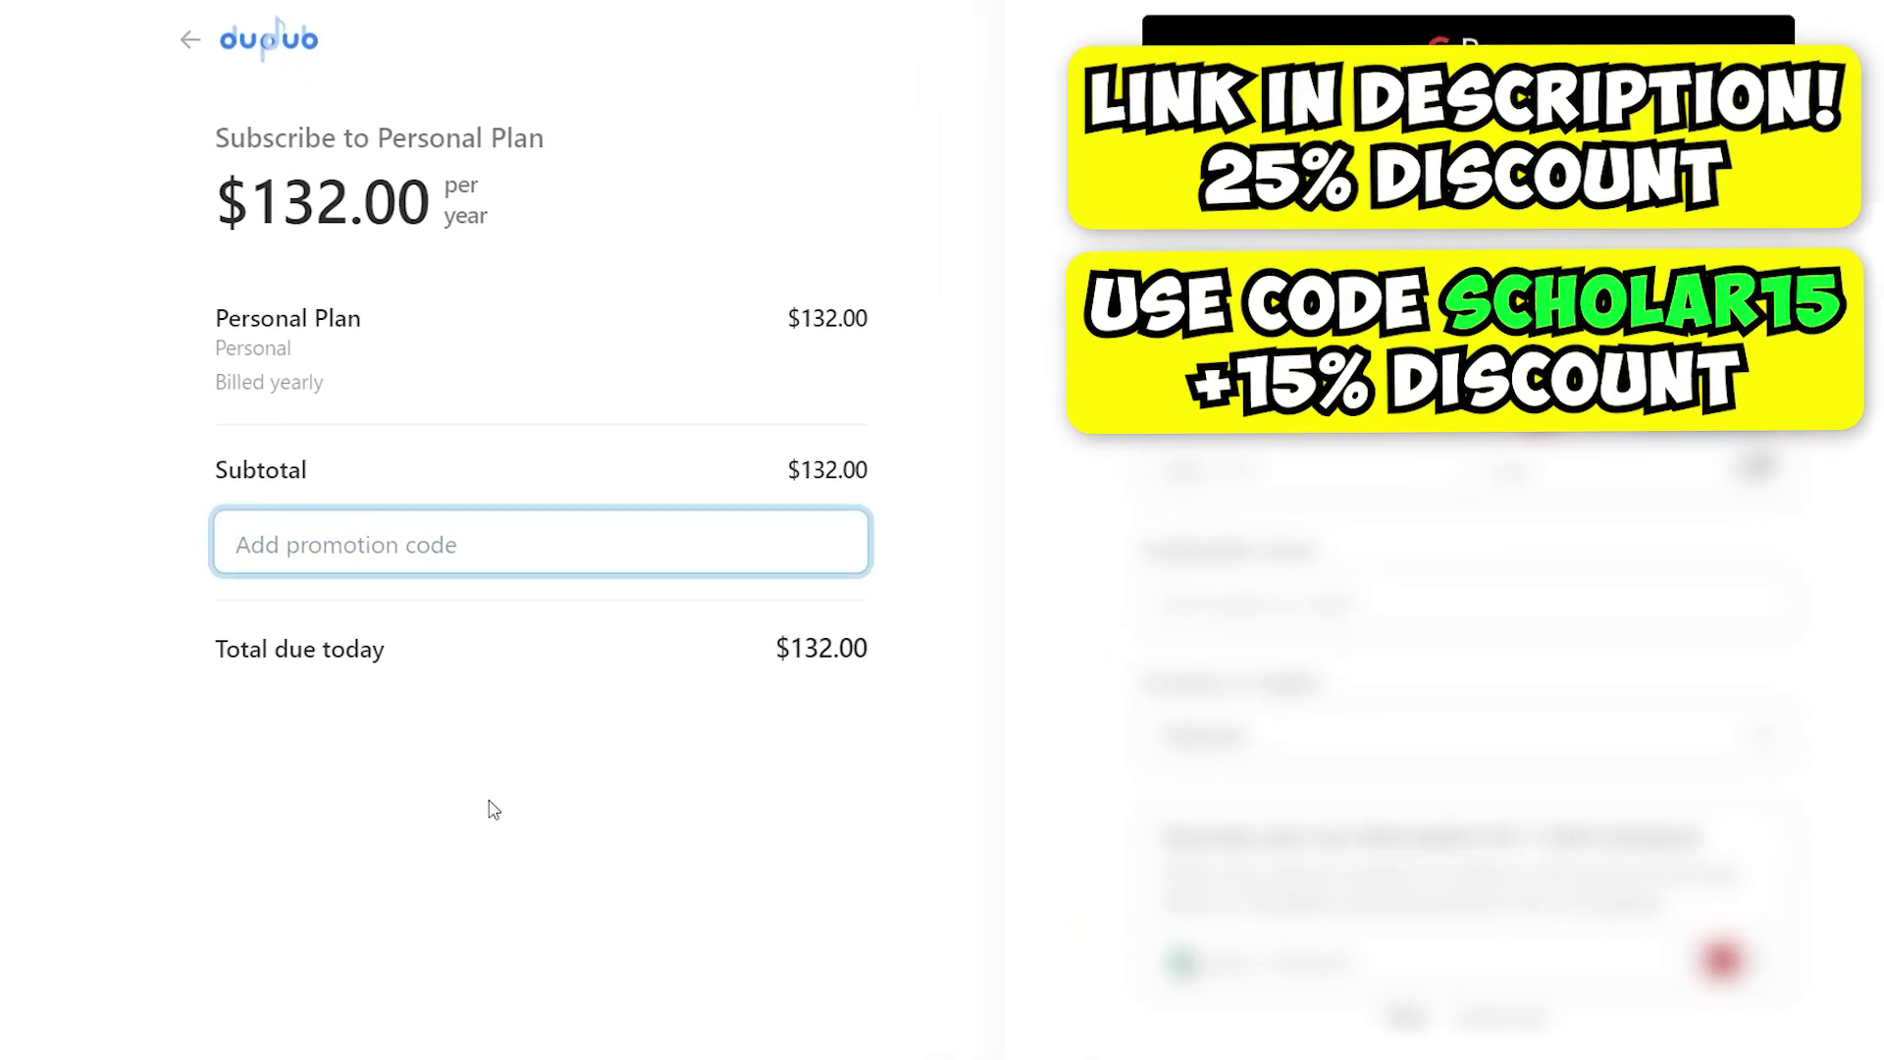
text(SCHOLAR15)
key(Return)
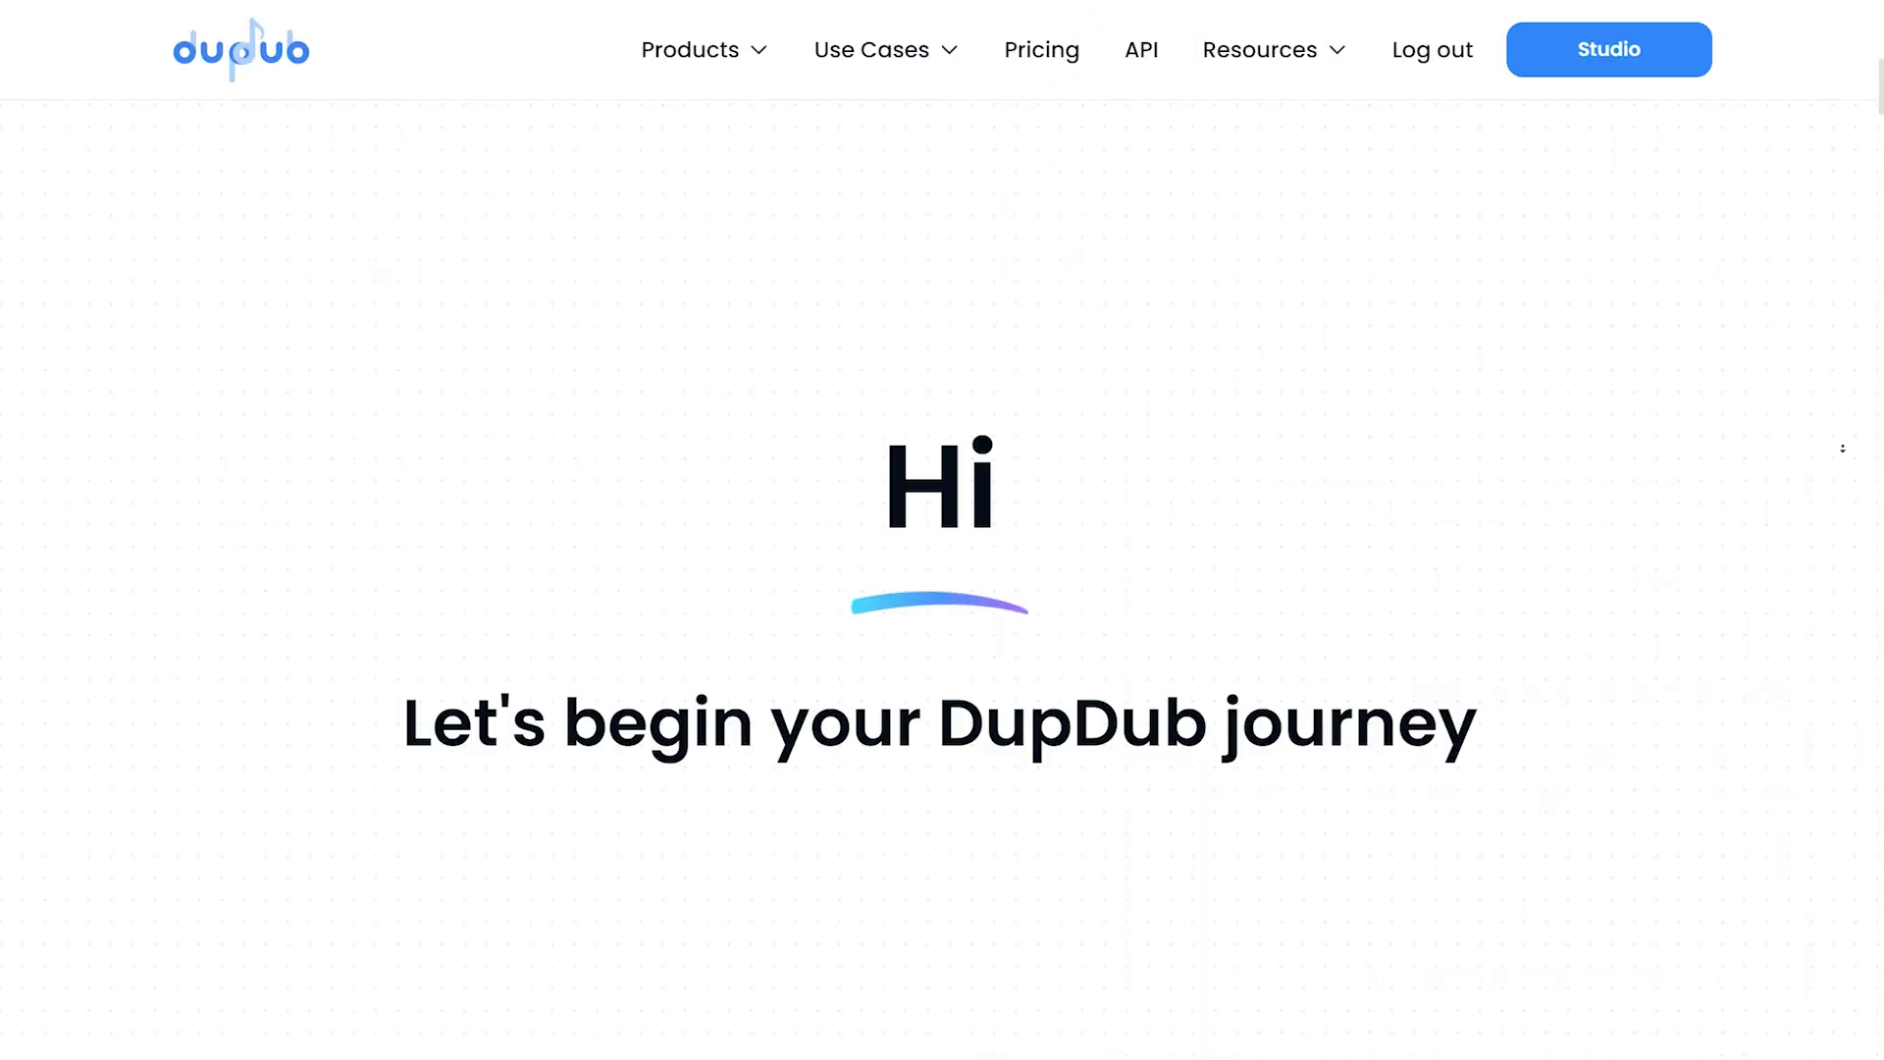
scroll(1843, 448, down, 5)
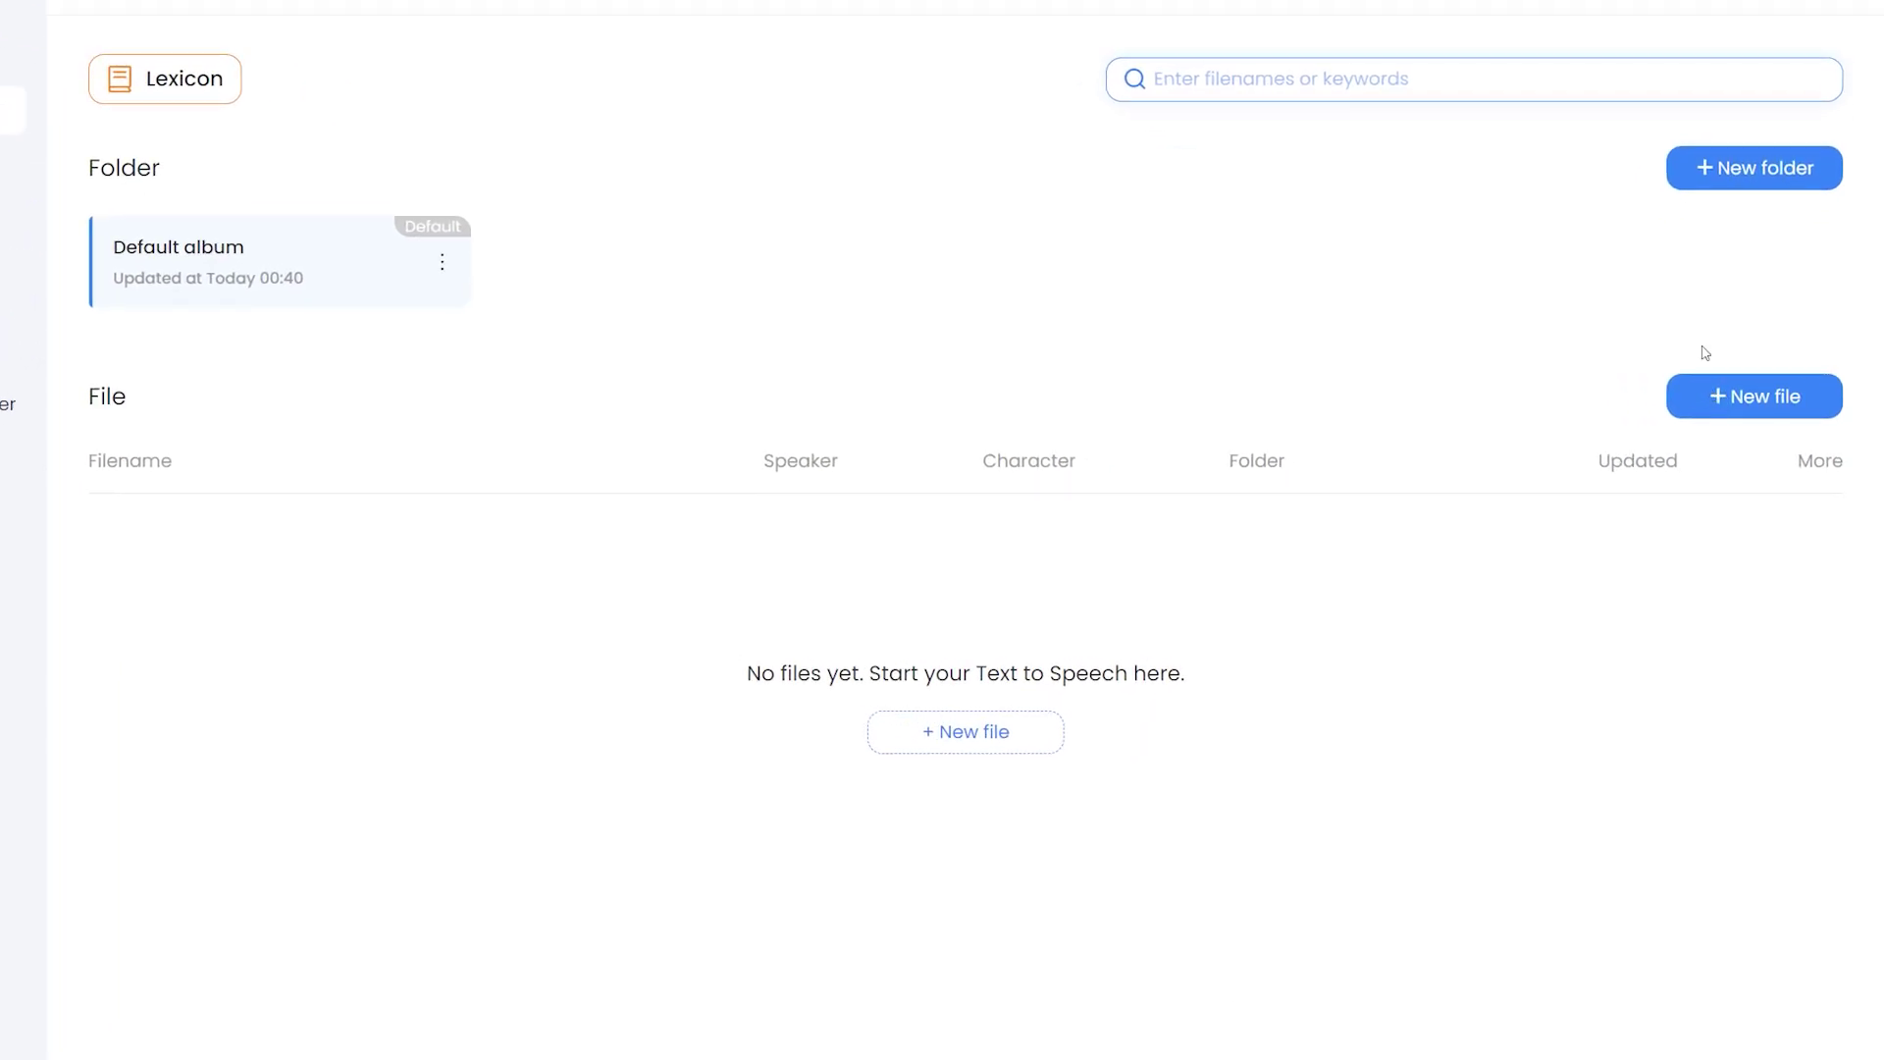
Step: Add a folder named 'Project 1' beside Default album
click(1704, 189)
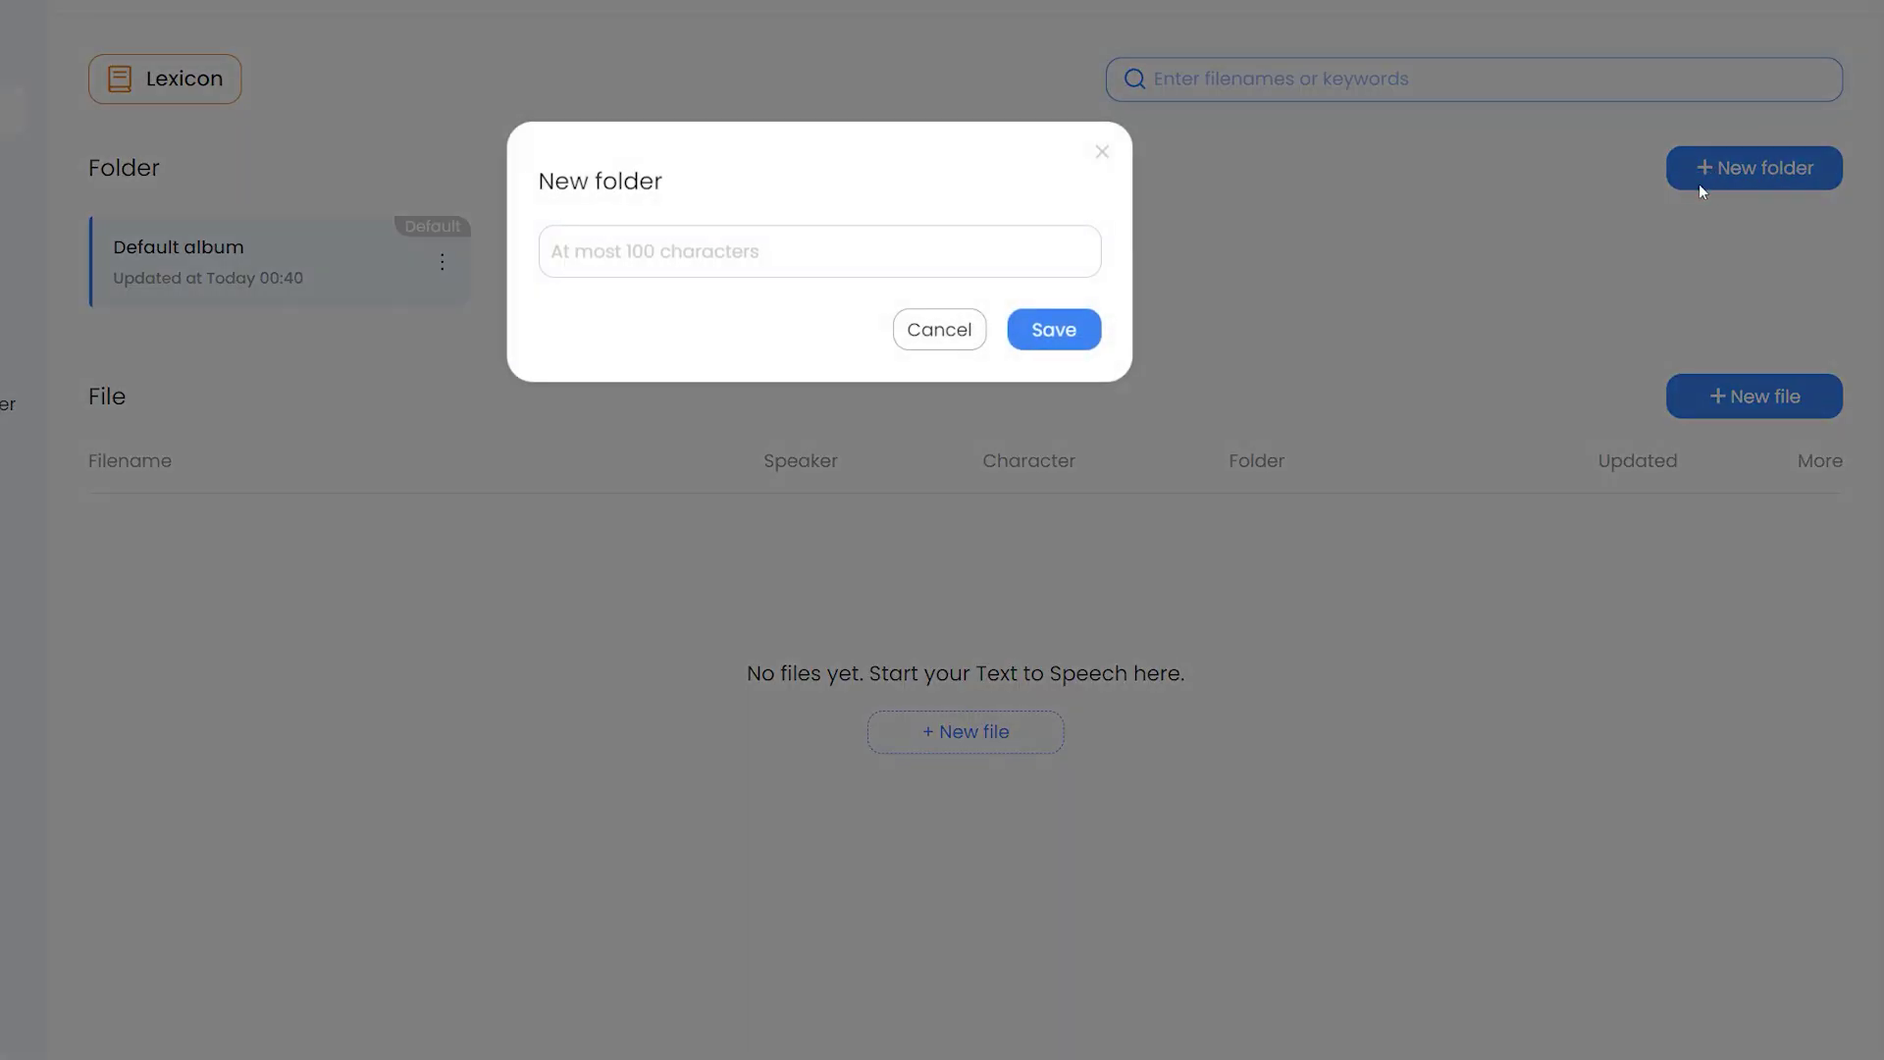
text(Project 1)
click(1060, 327)
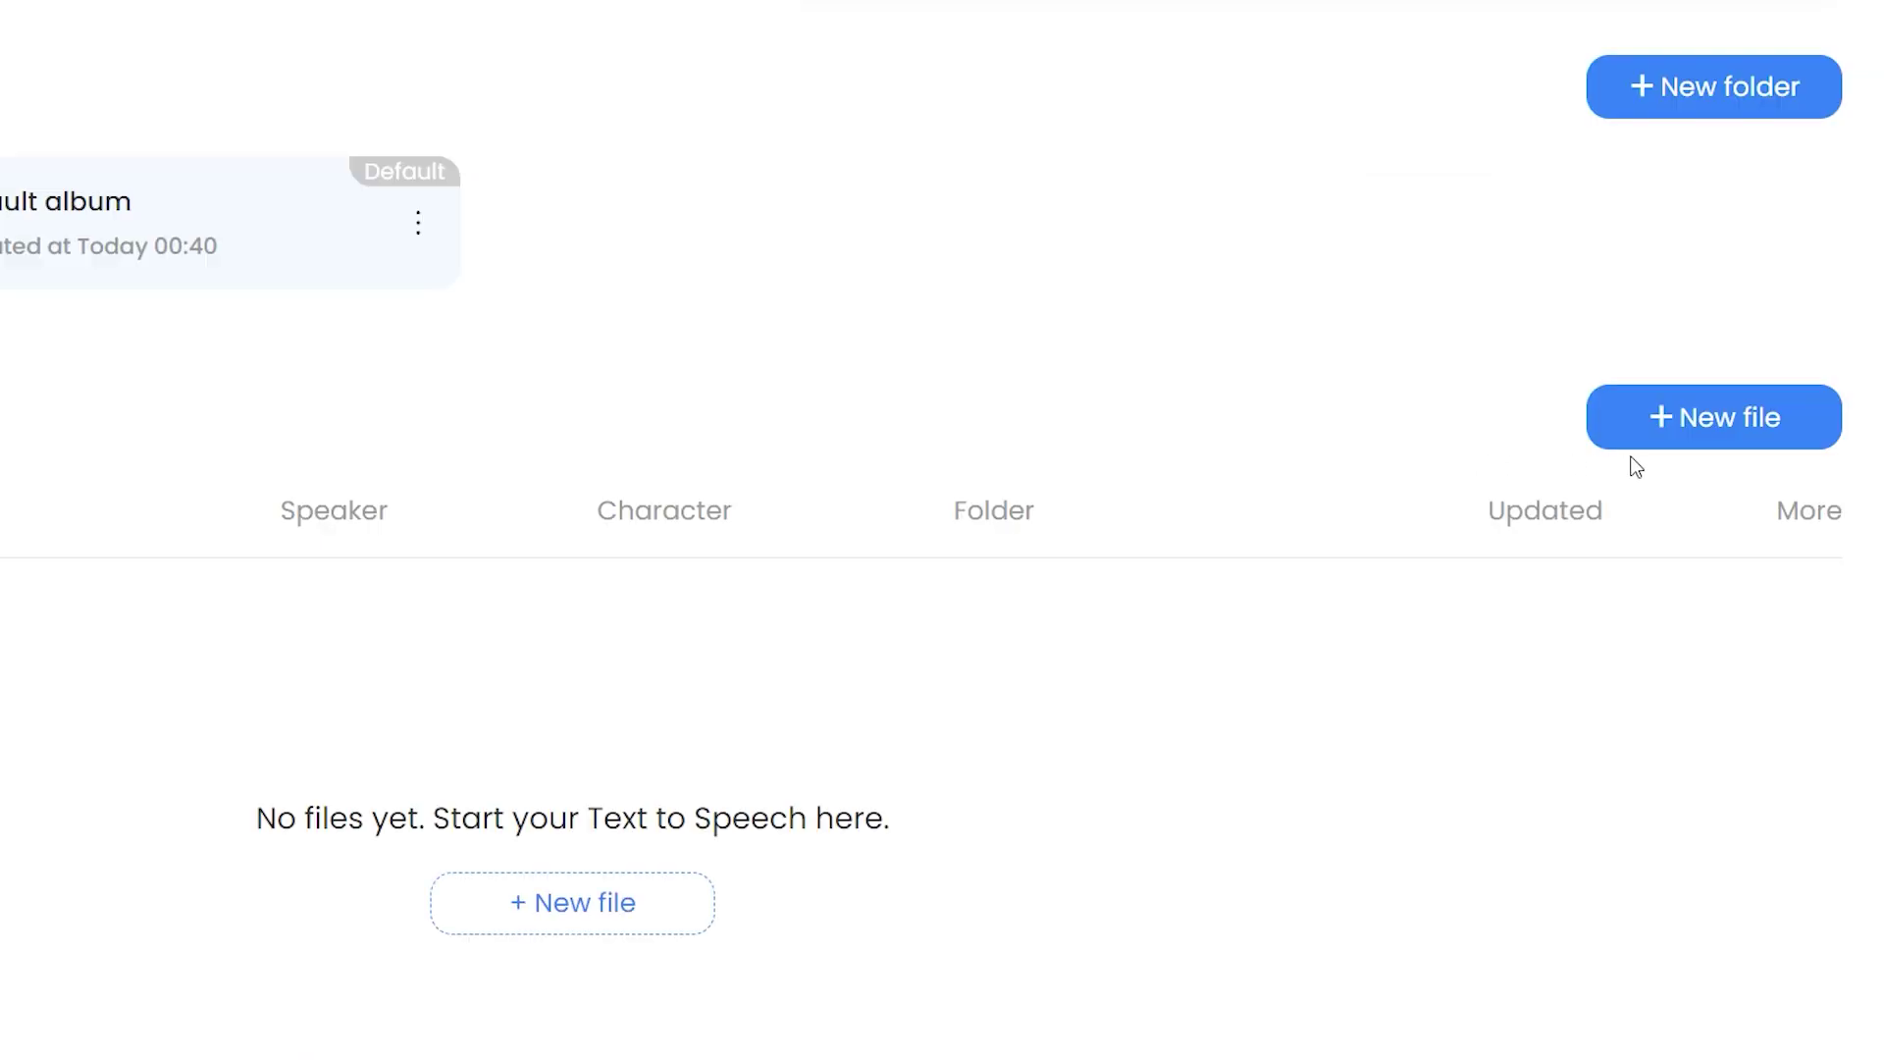
Step: Start a new text-to-speech file and open the AI writer's video script template
click(1672, 438)
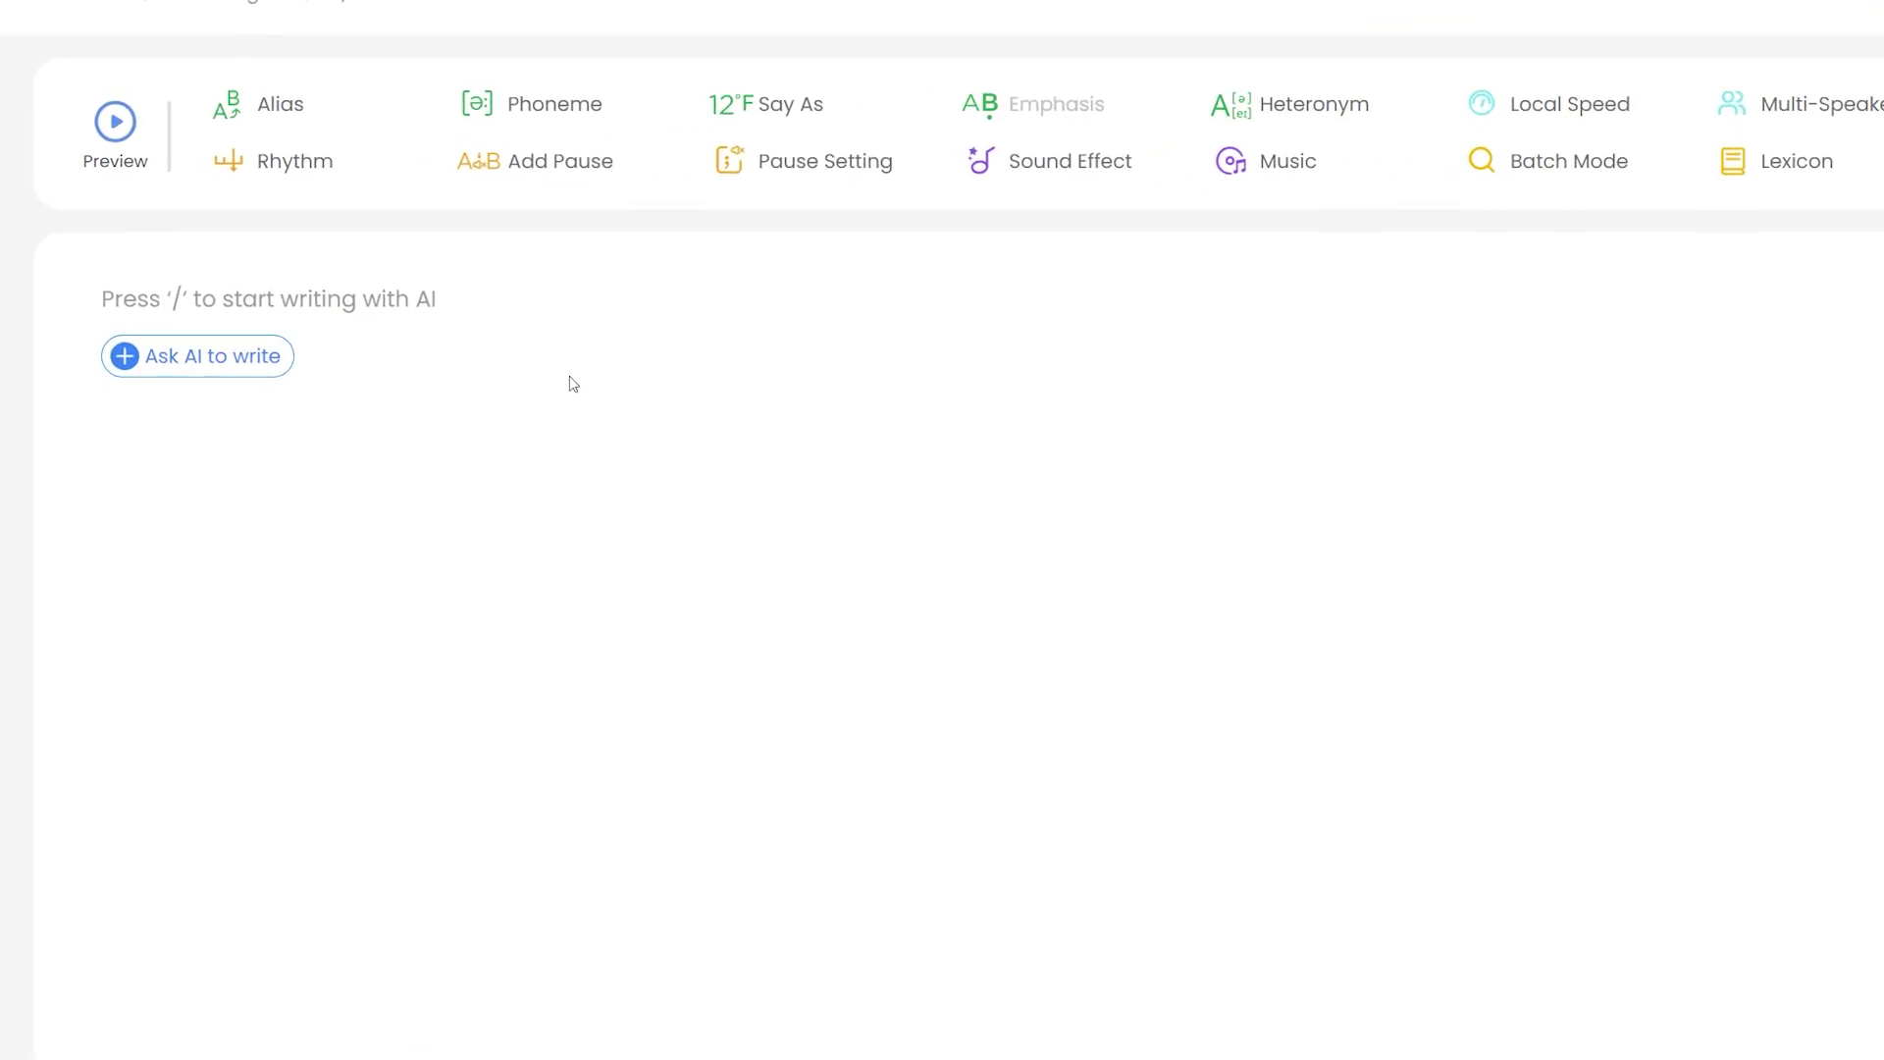
click(323, 312)
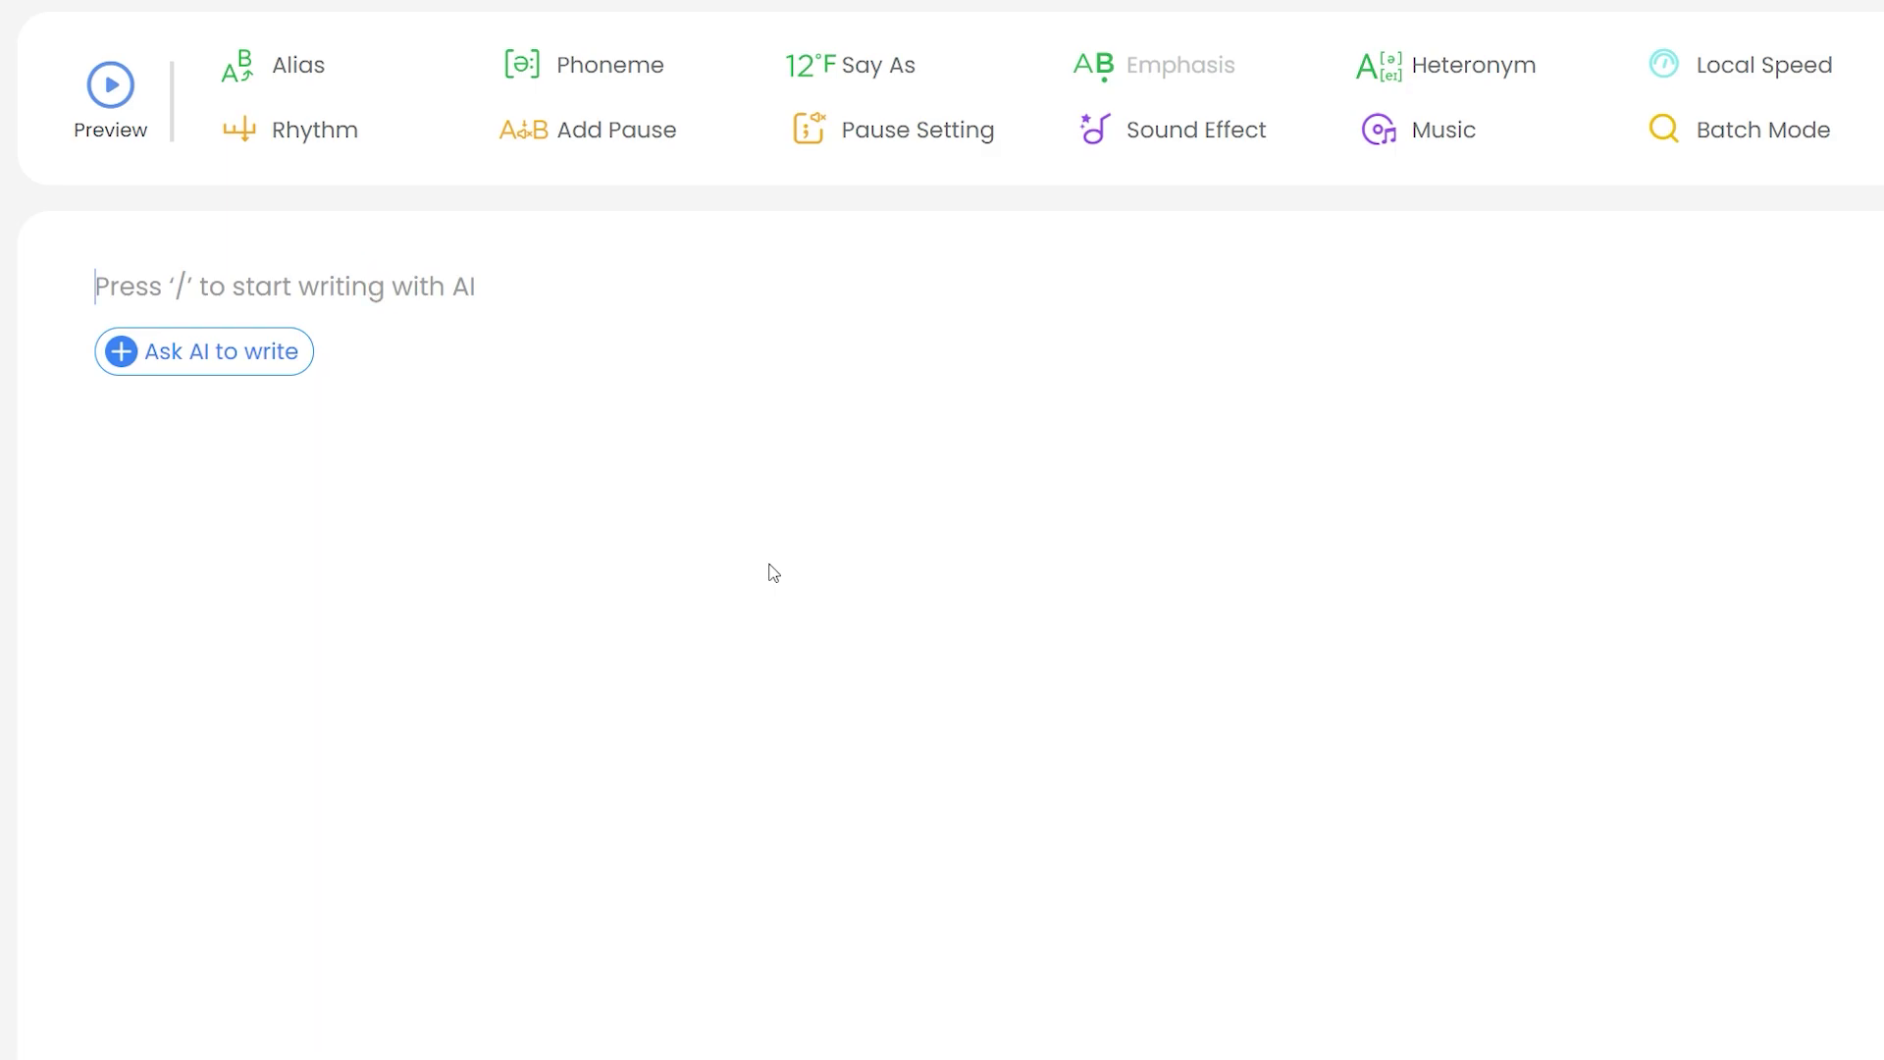
key(slash)
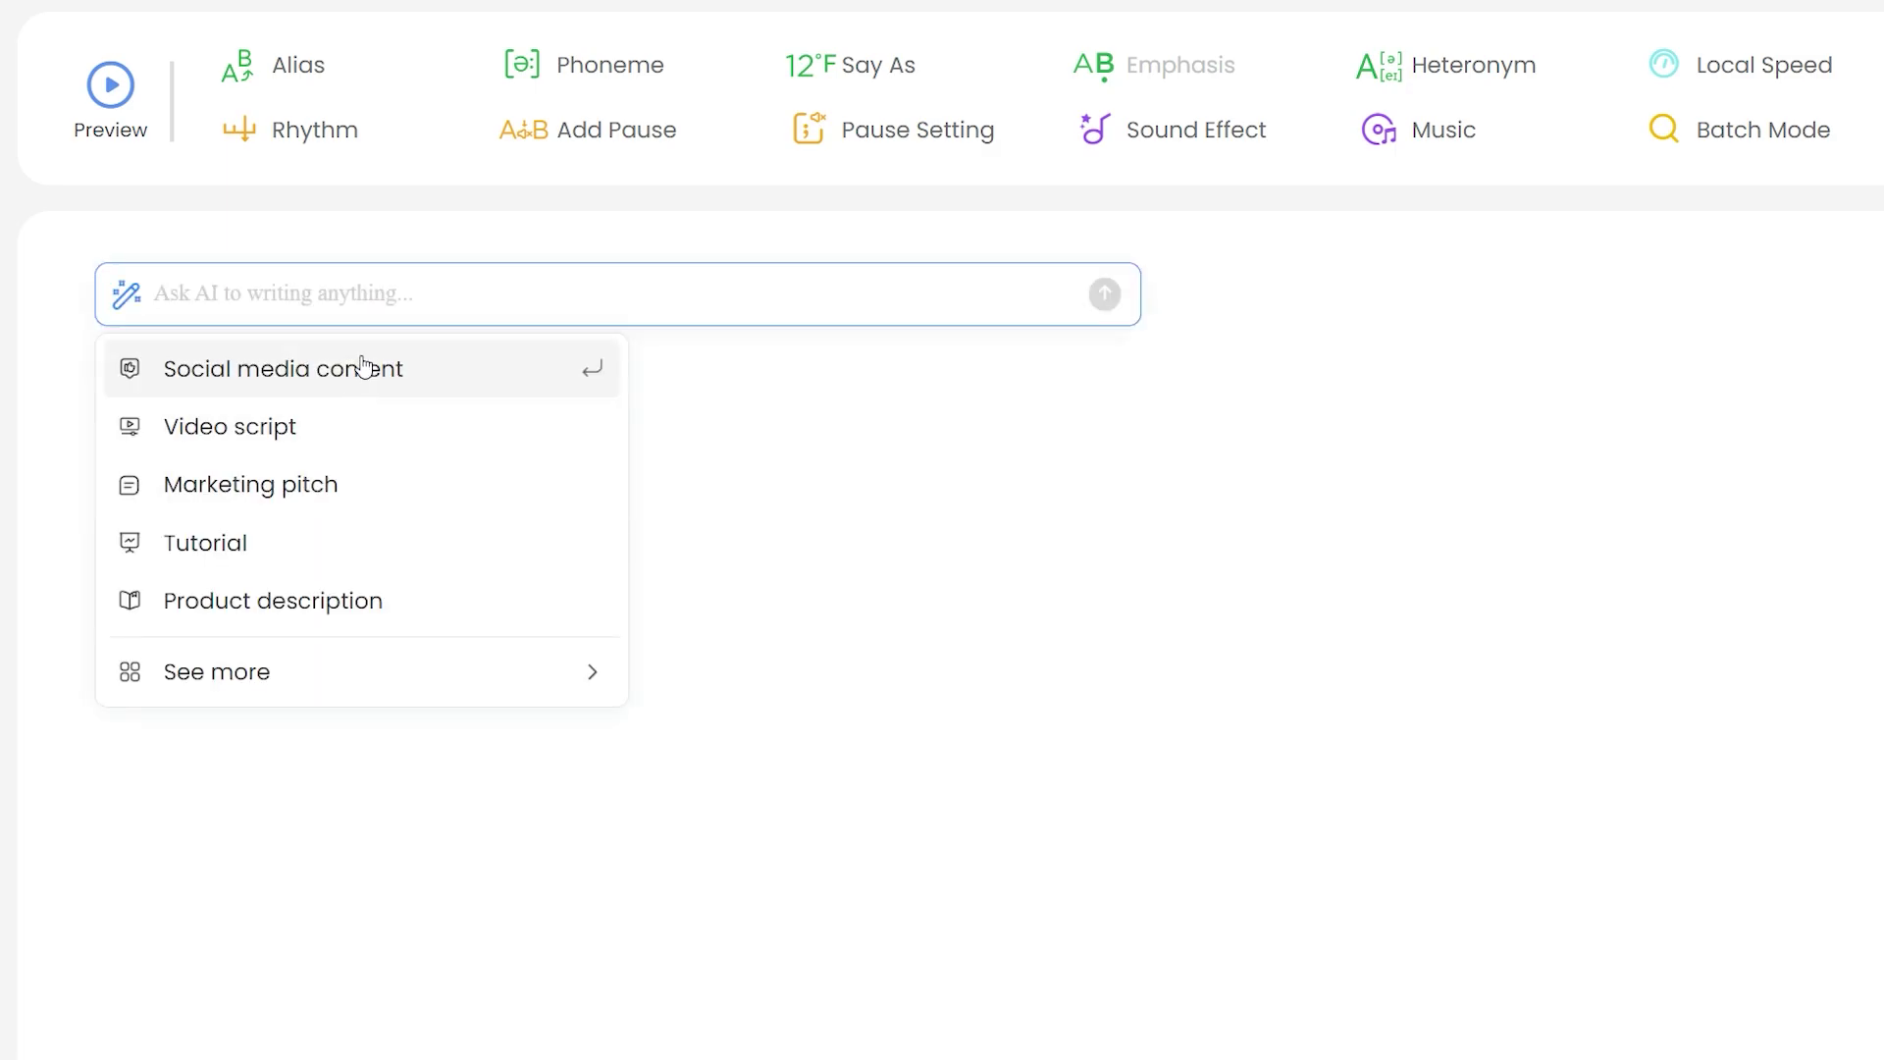
mouse_move(370, 670)
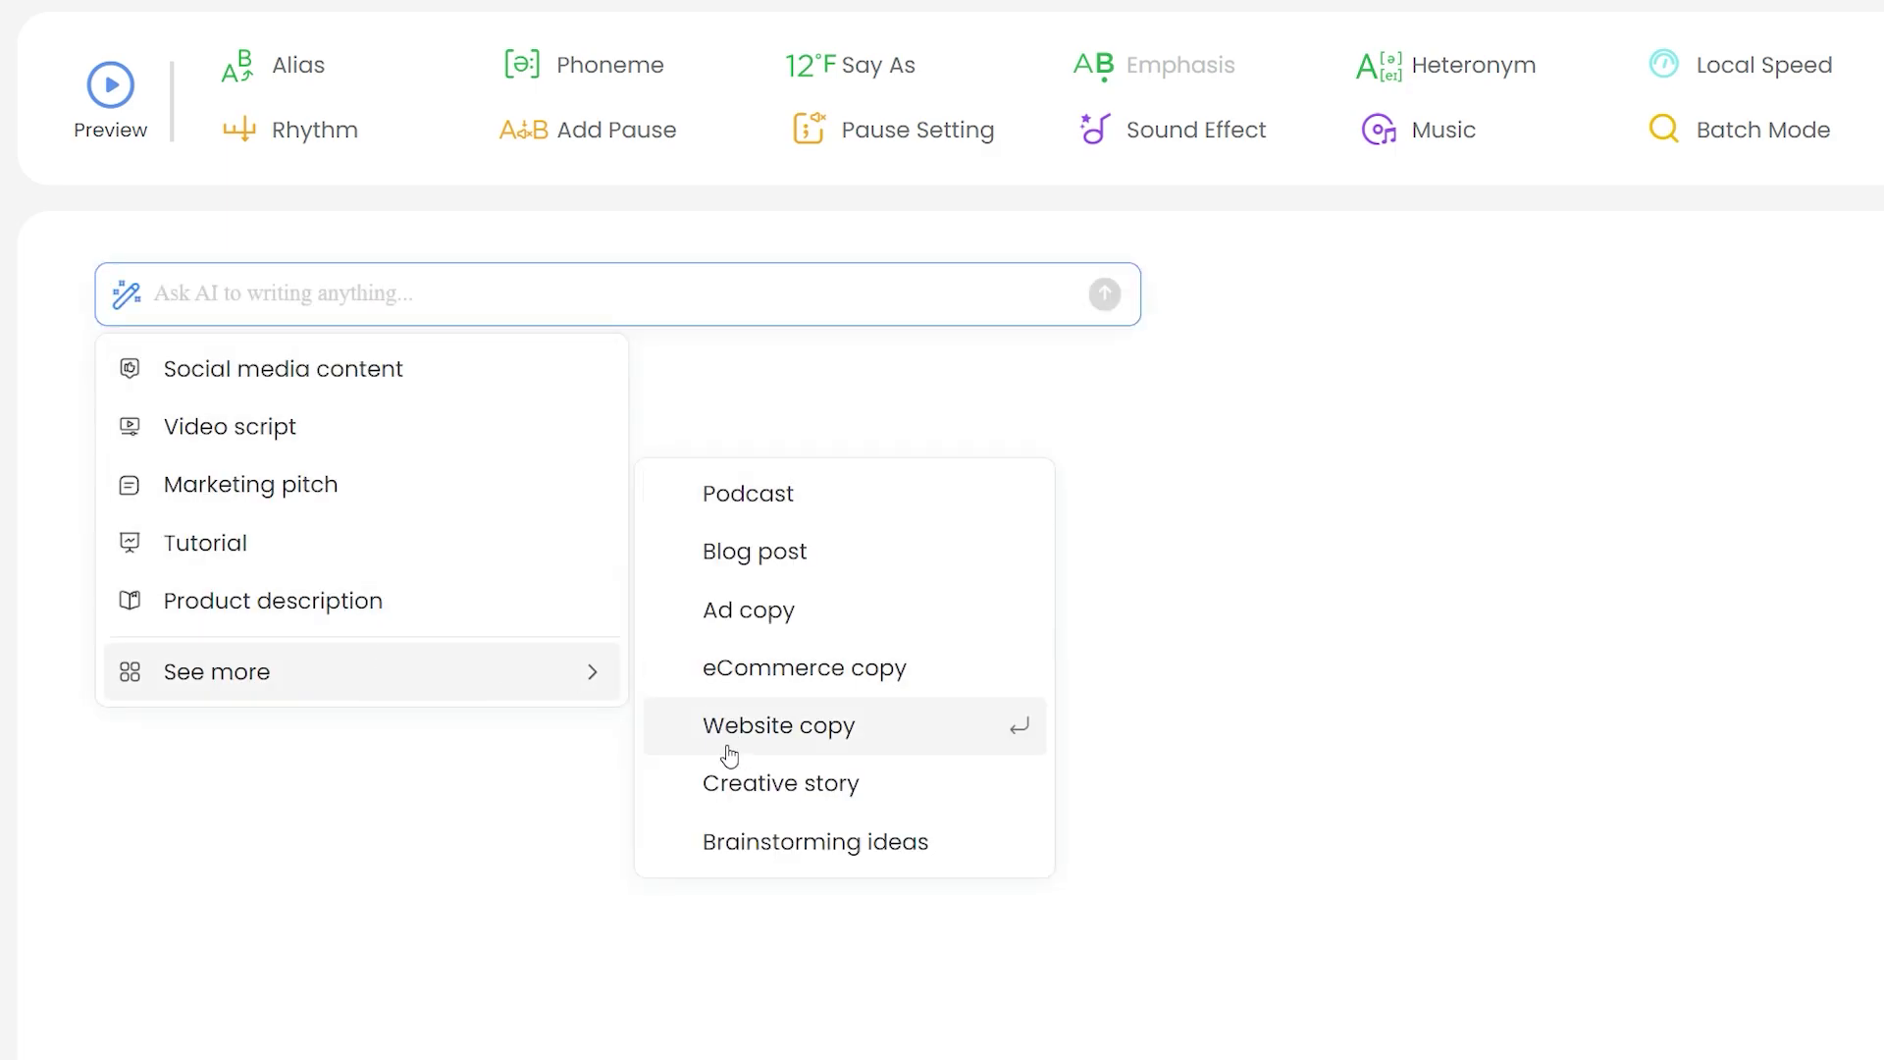
click(383, 450)
Step: Replace the template with the Einstein general relativity 'then versus now' prompt and generate
key(ctrl+a)
key(BackSpace)
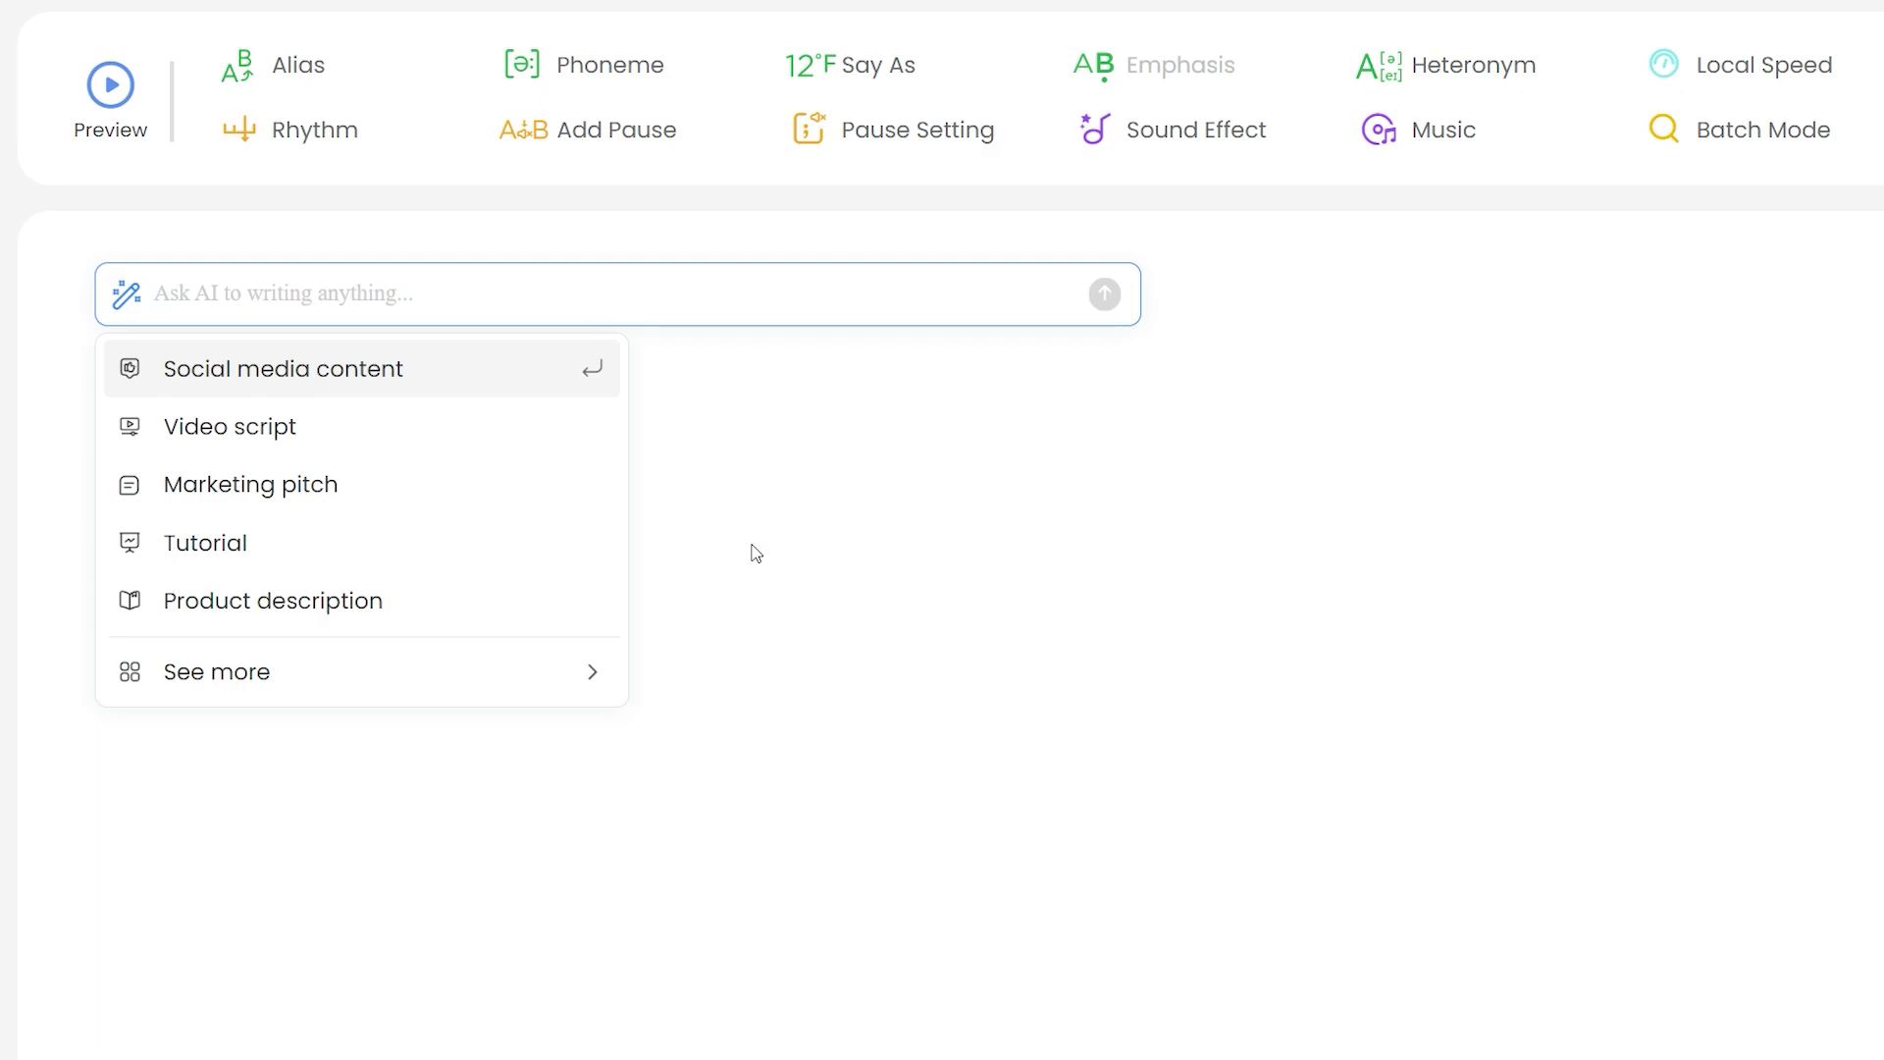
text(Albert Einstein's theory of general relativity, then )
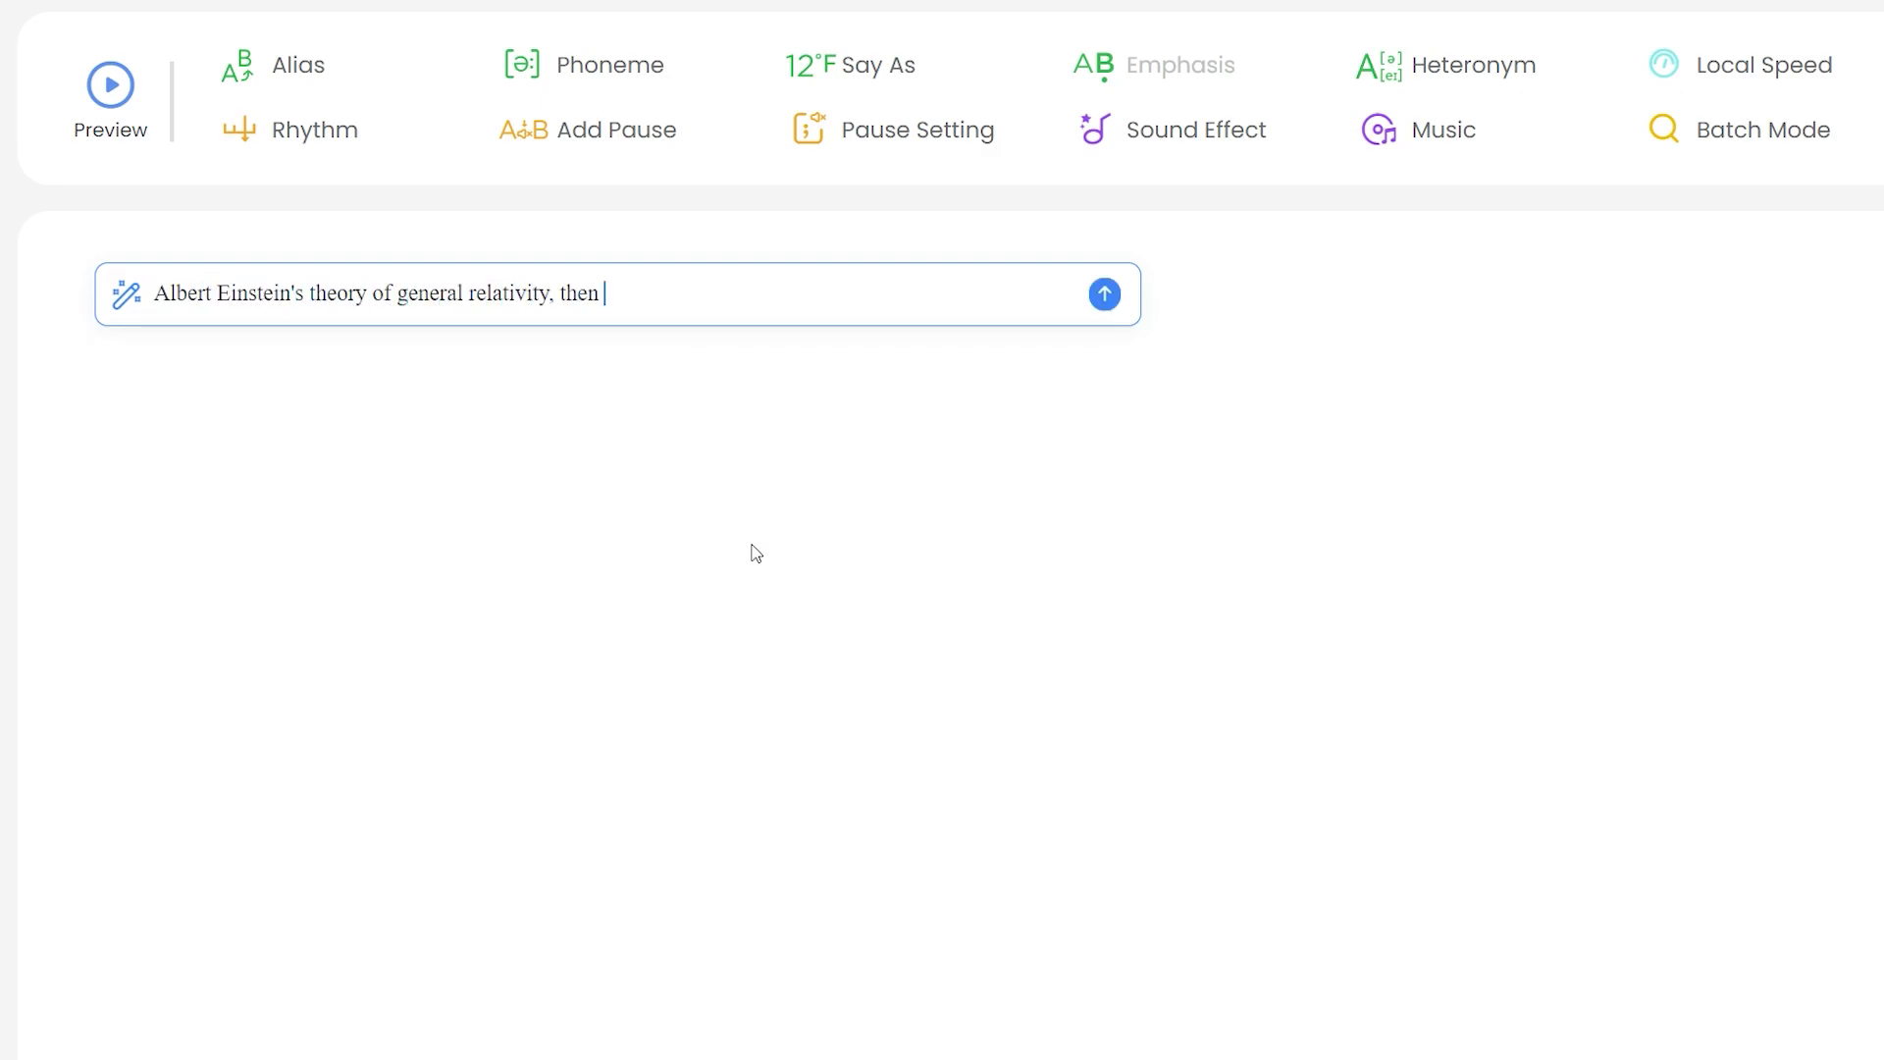
text(versus now, 2 sentences each, and what were the improvements la)
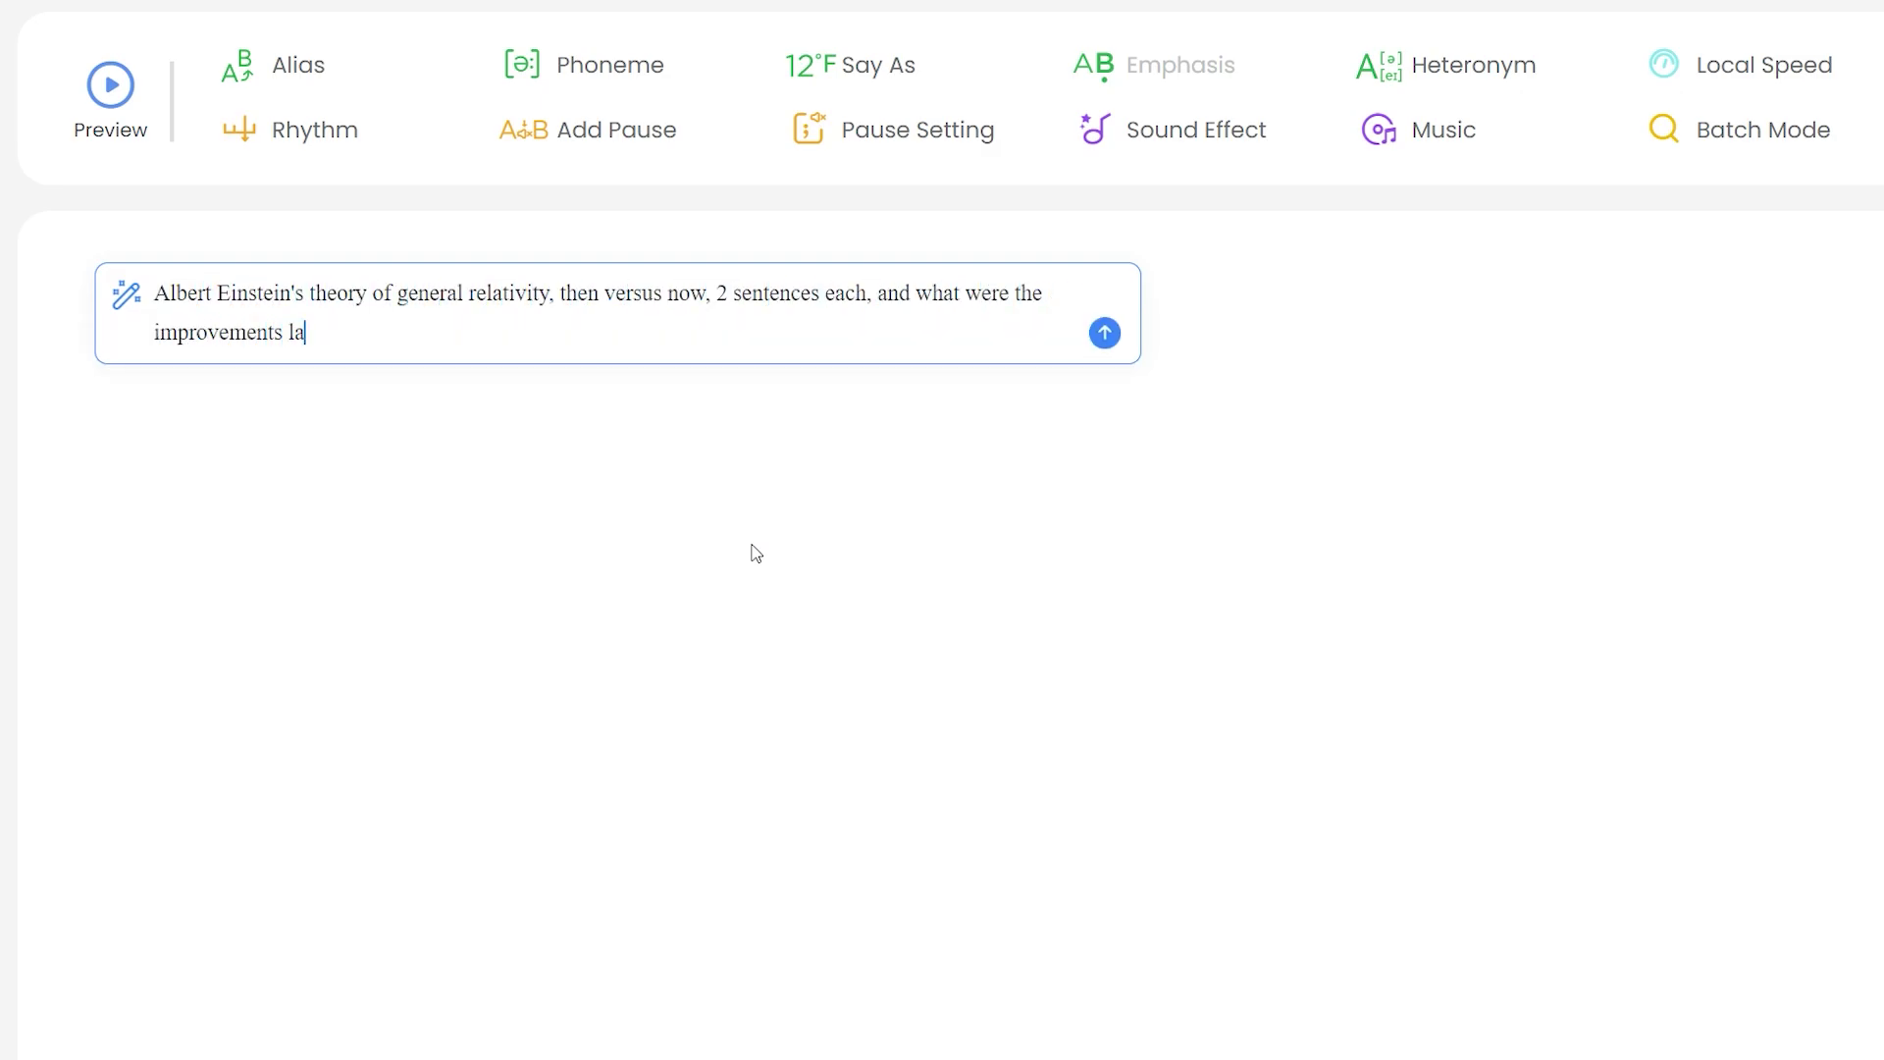
text(ter on.)
key(Return)
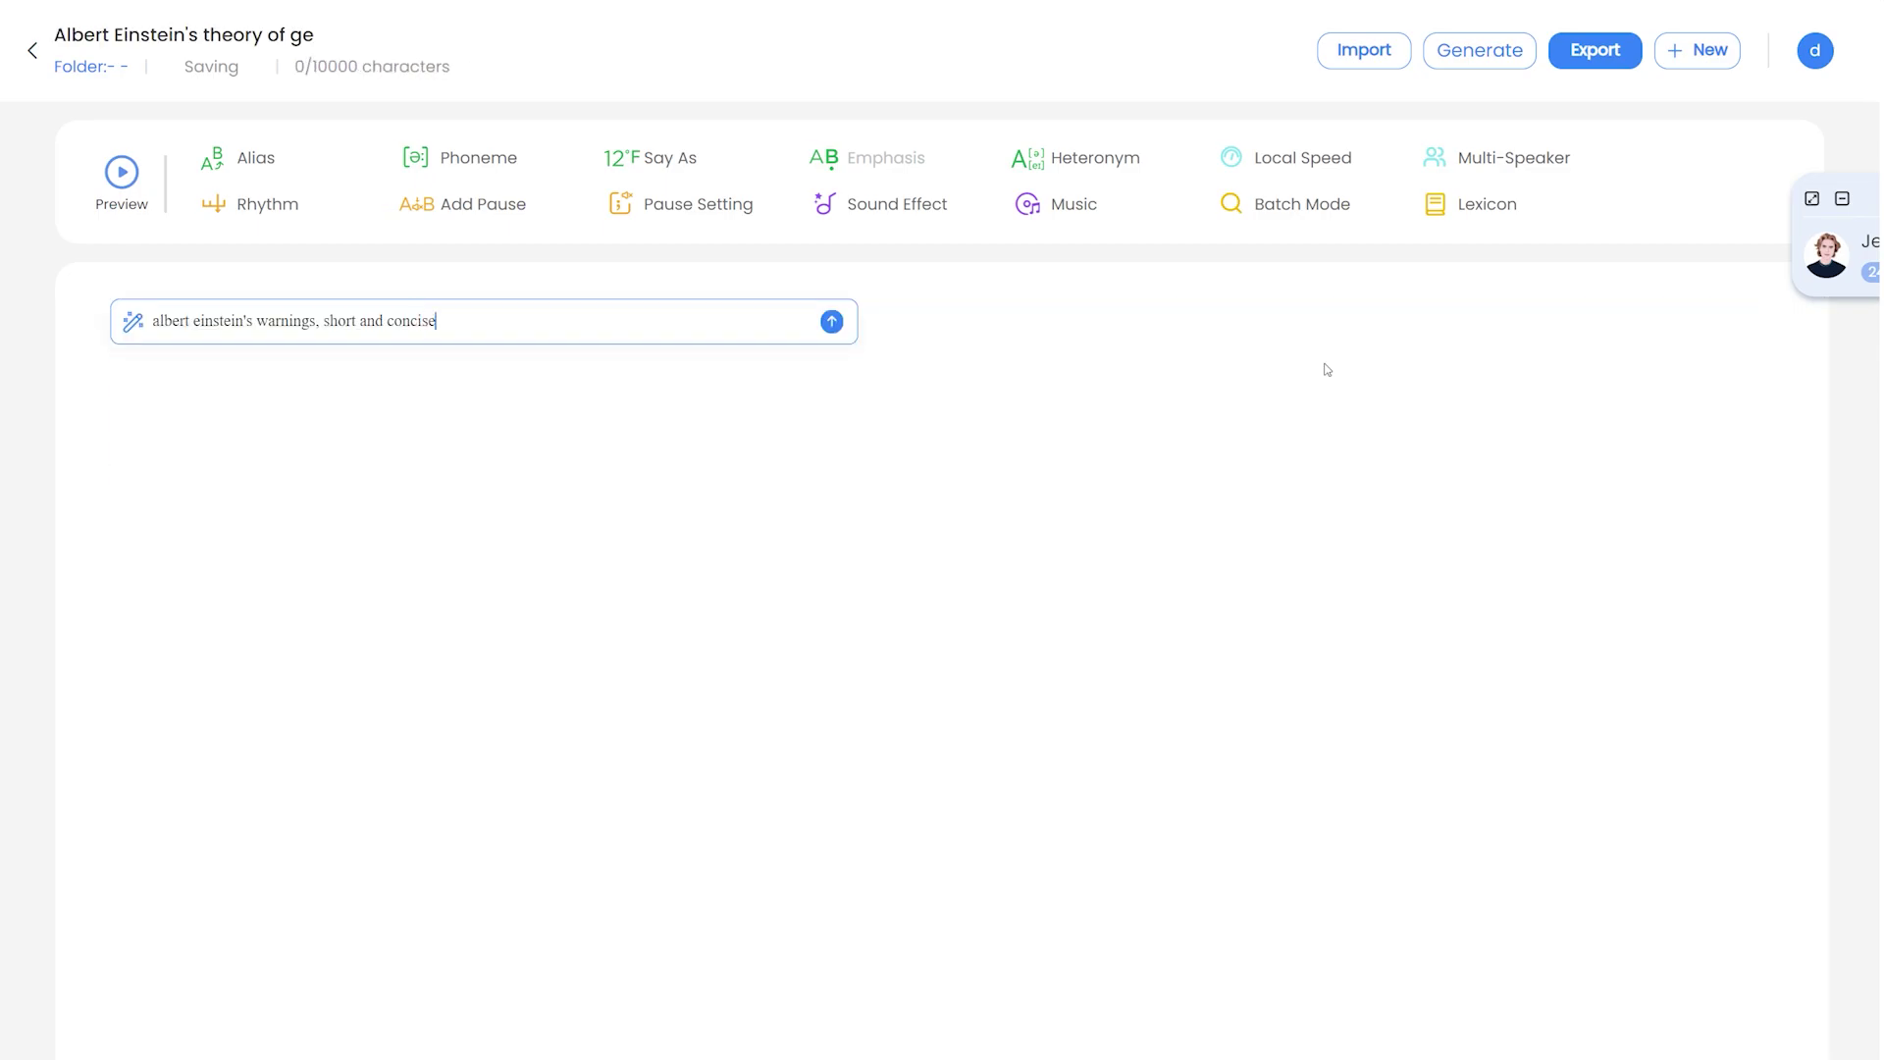
Step: Accept the AI draft and insert 'which I' so sentence one reads 'which I proposed in 1915'
key(Return)
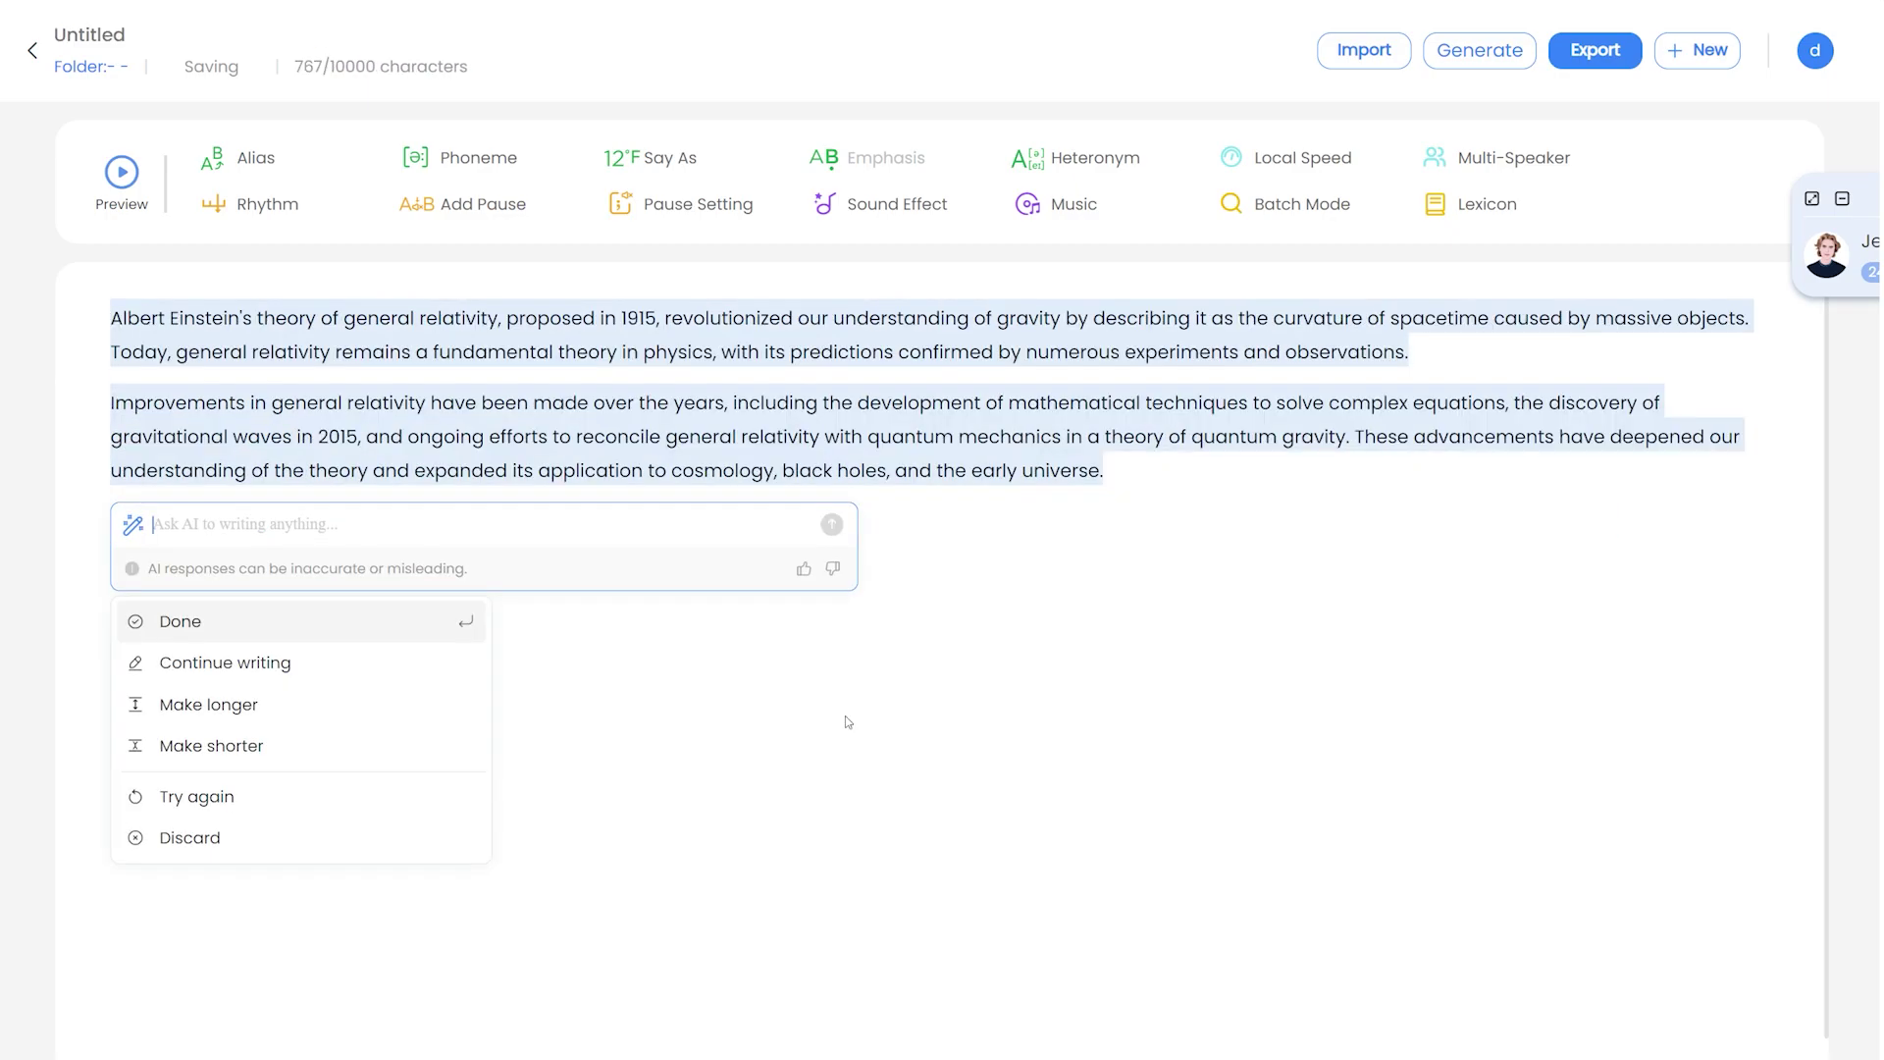
click(563, 317)
text(which )
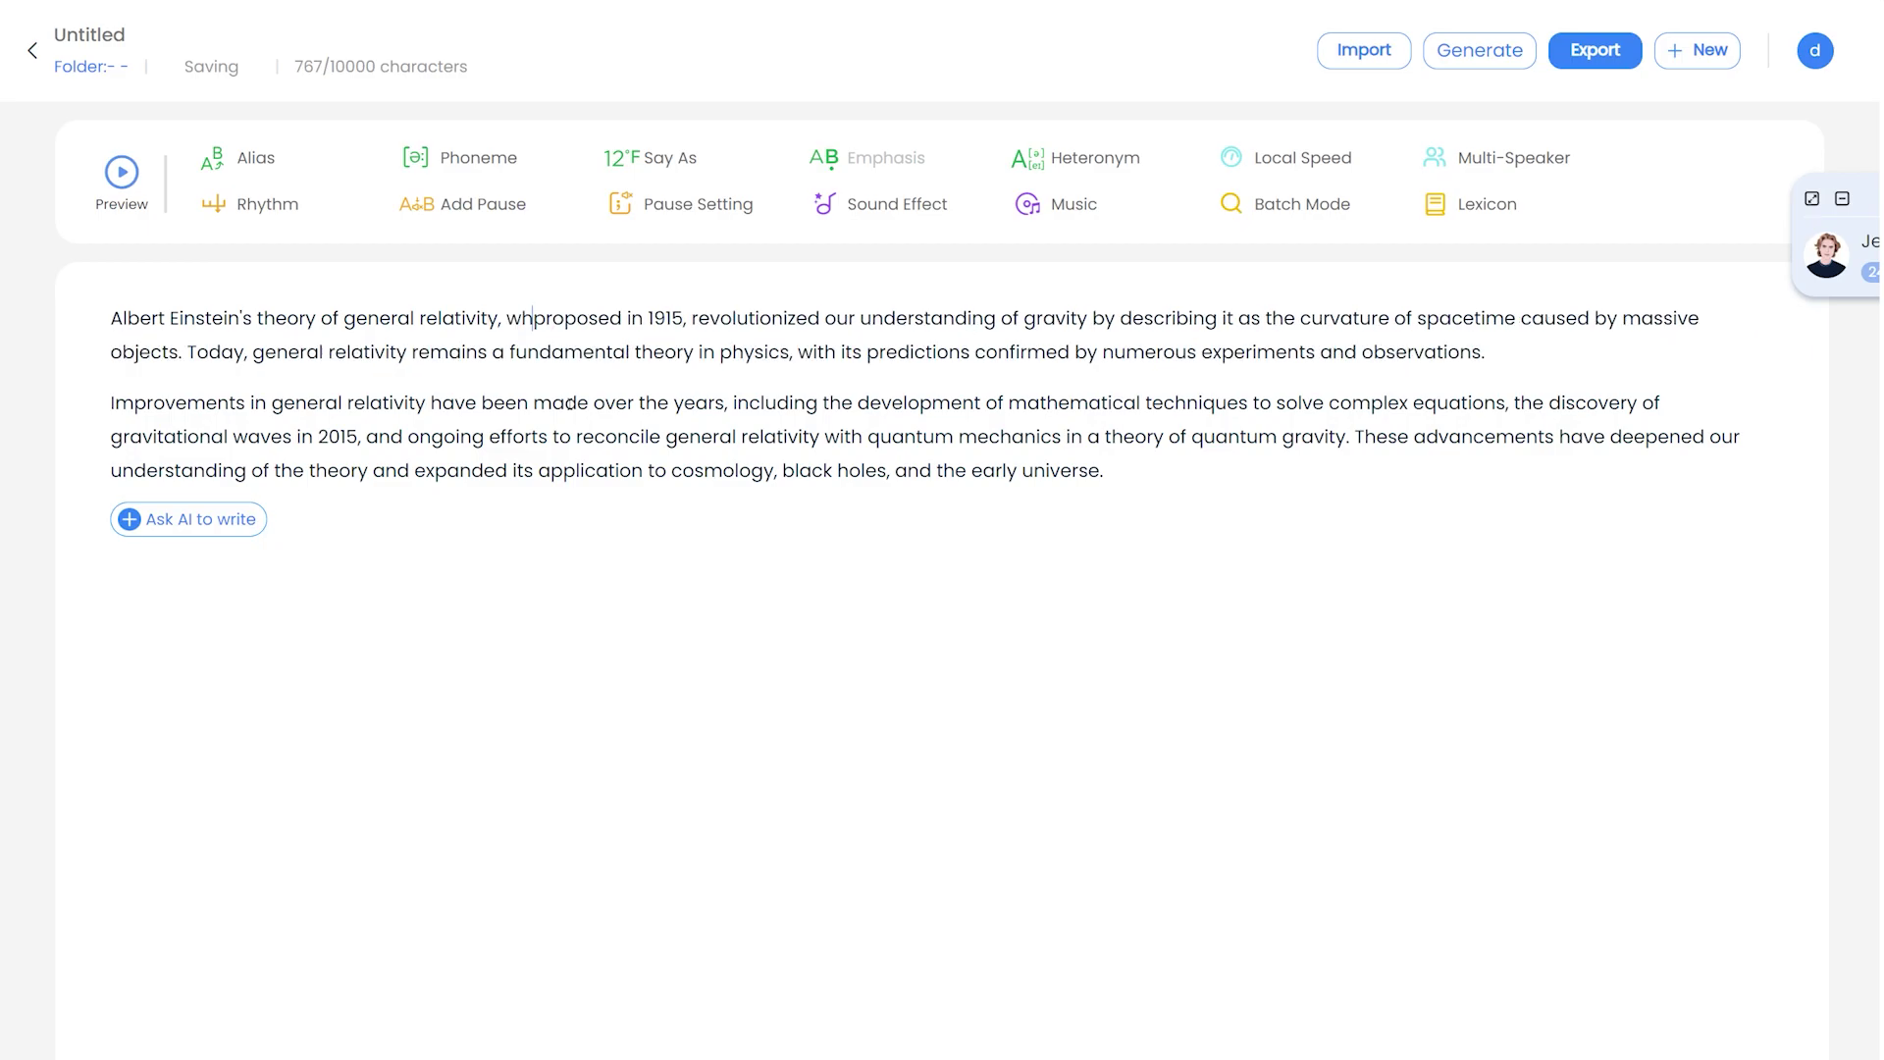
text(I)
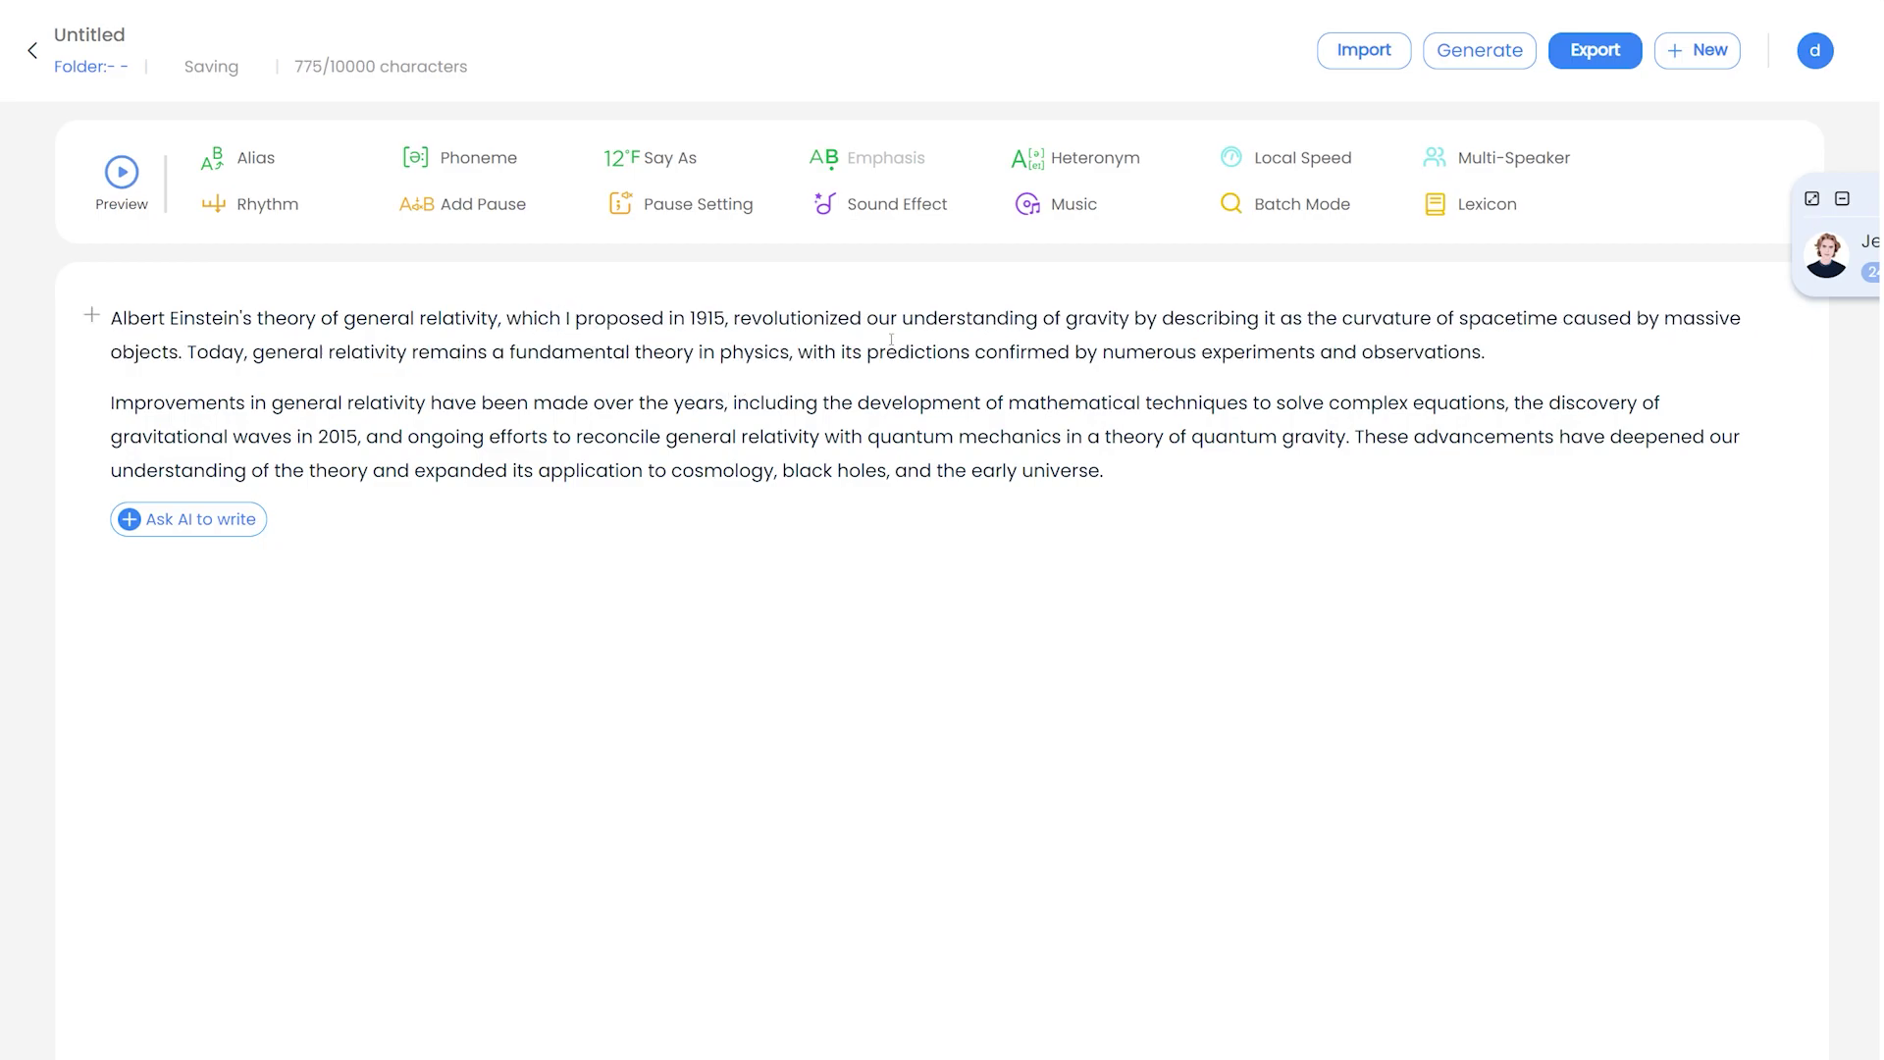
Step: Filter the speaker list to Premium English voices and try Dylan Martin
click(728, 403)
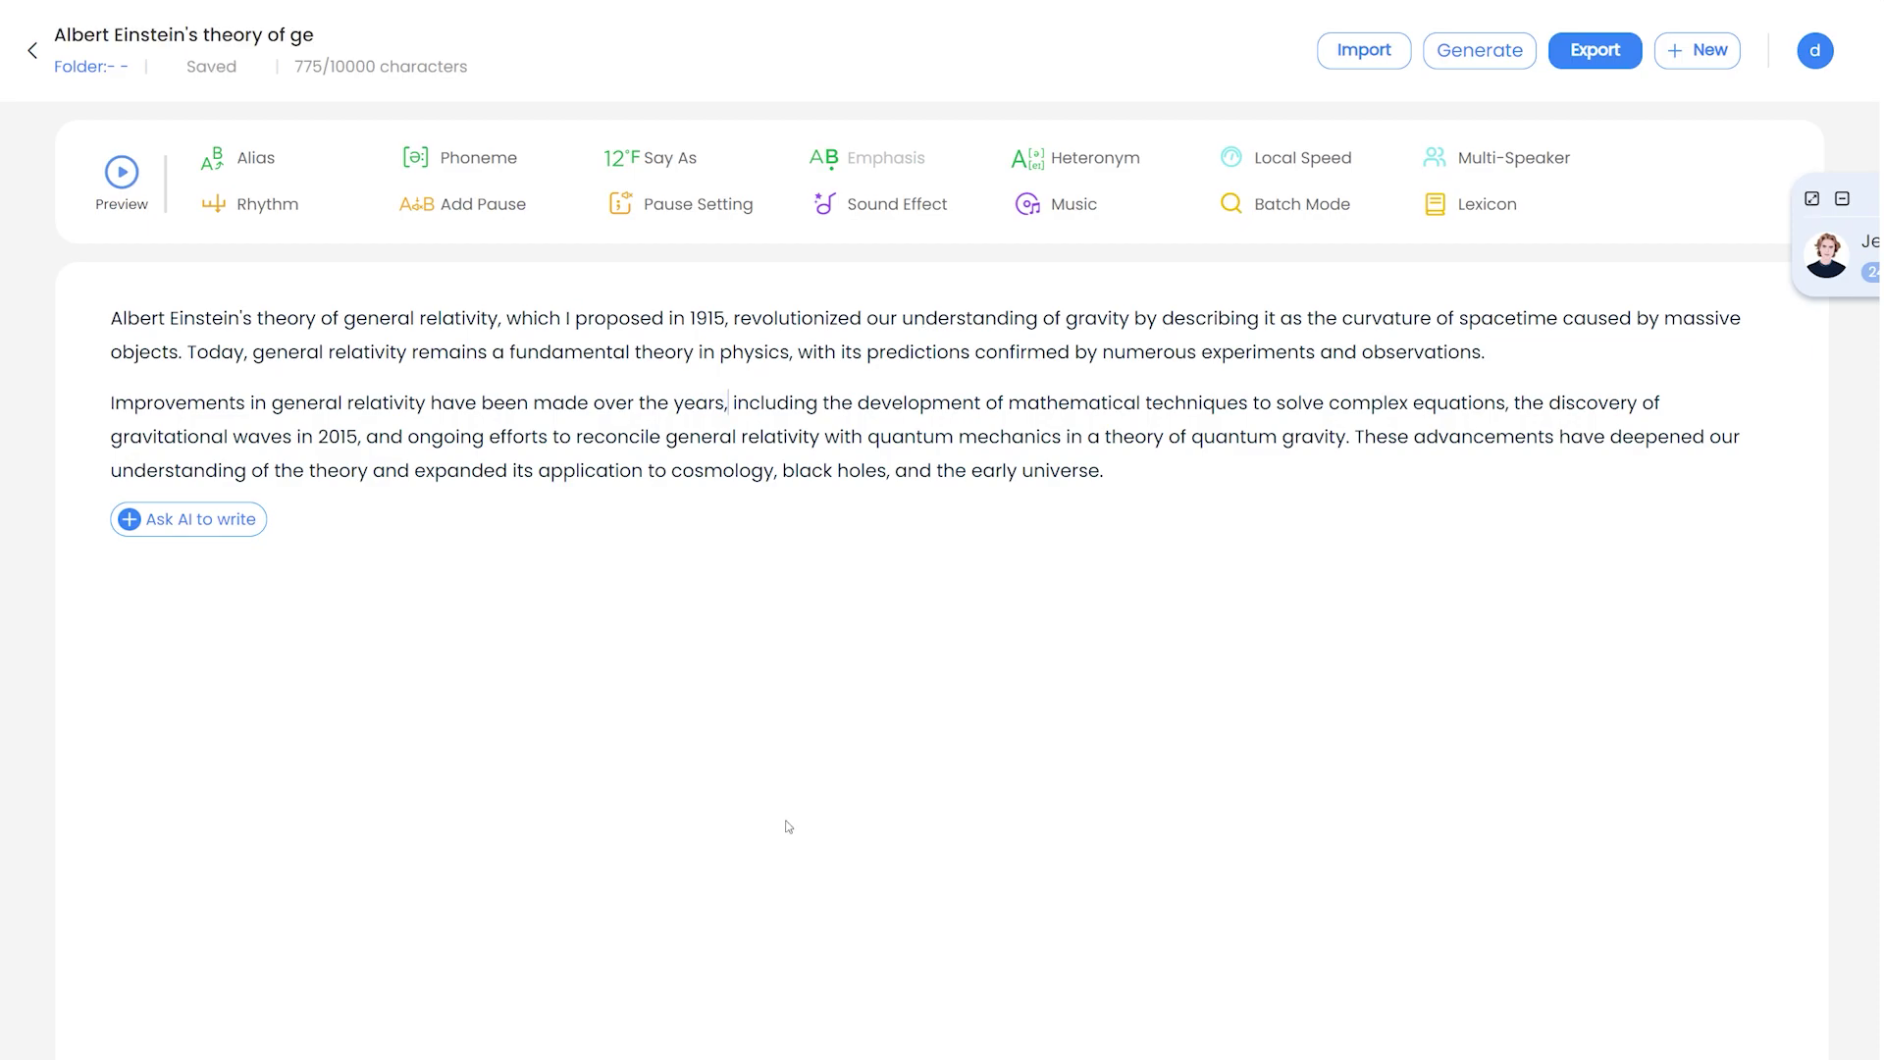
mouse_move(1700, 196)
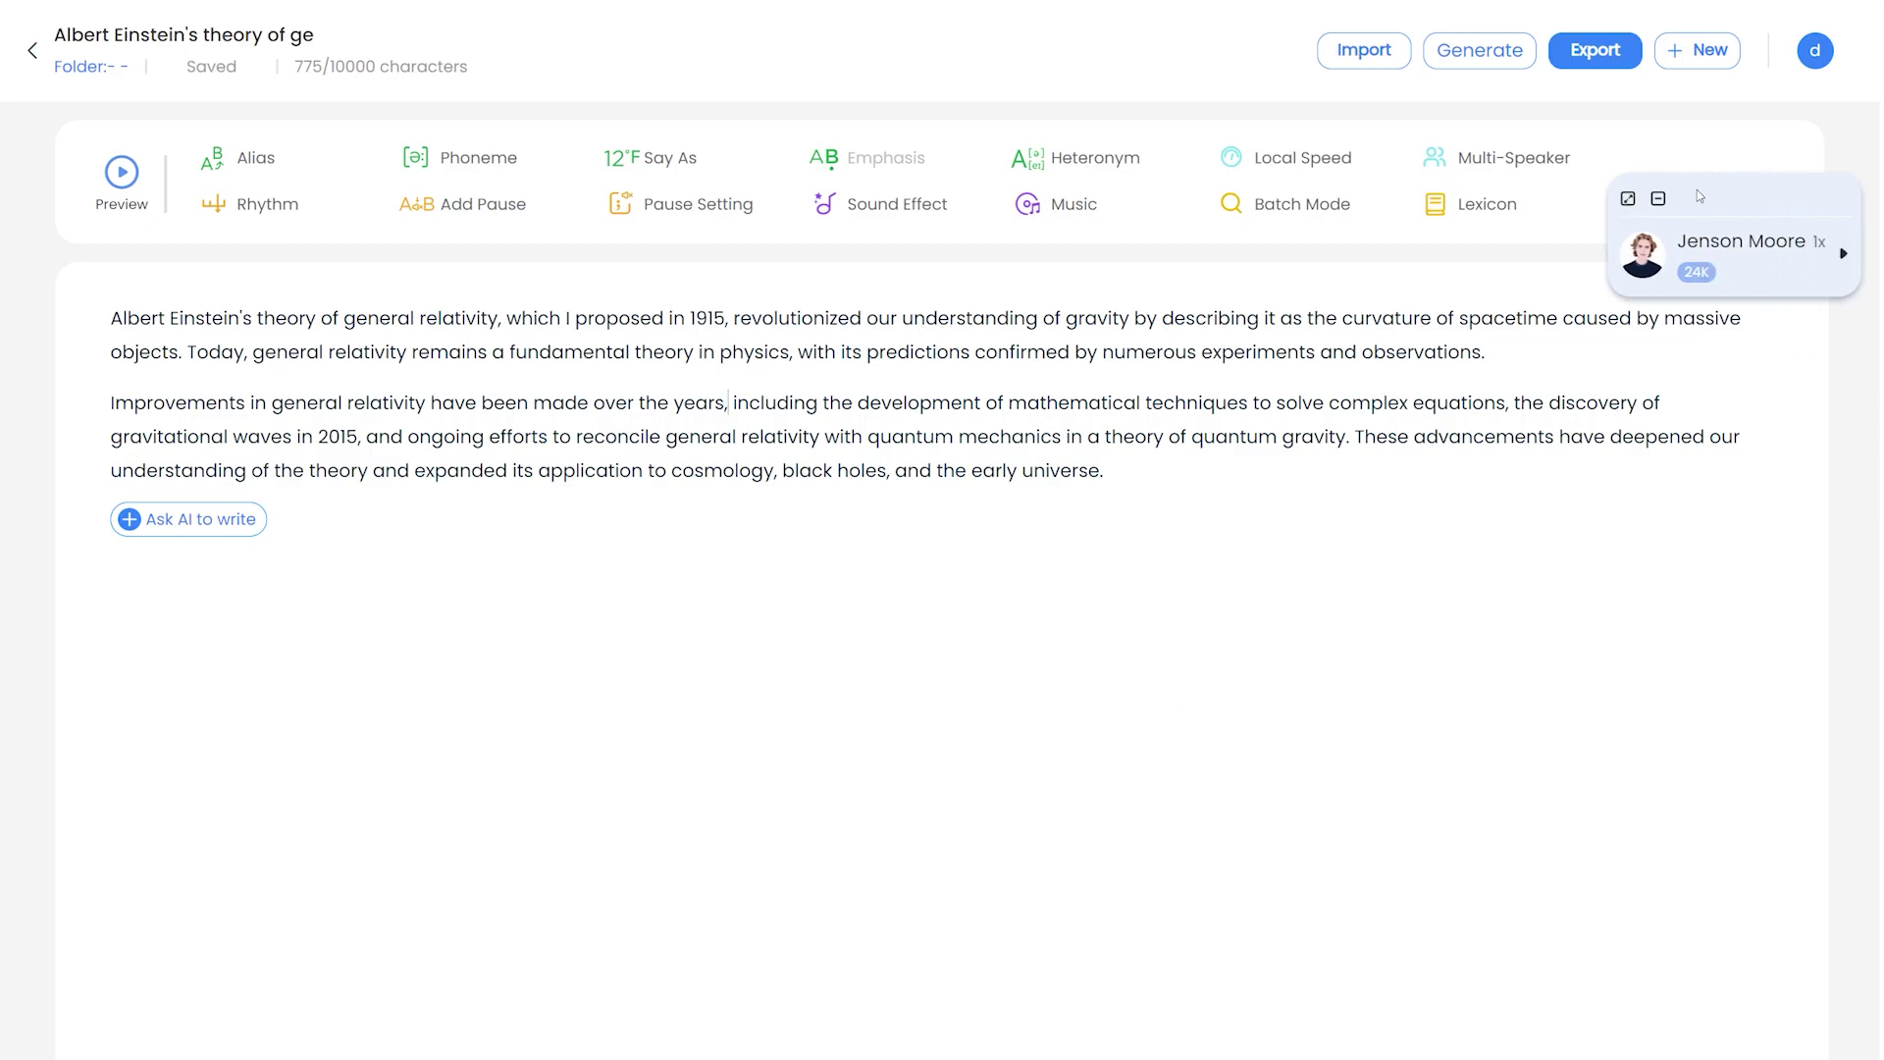
click(1627, 199)
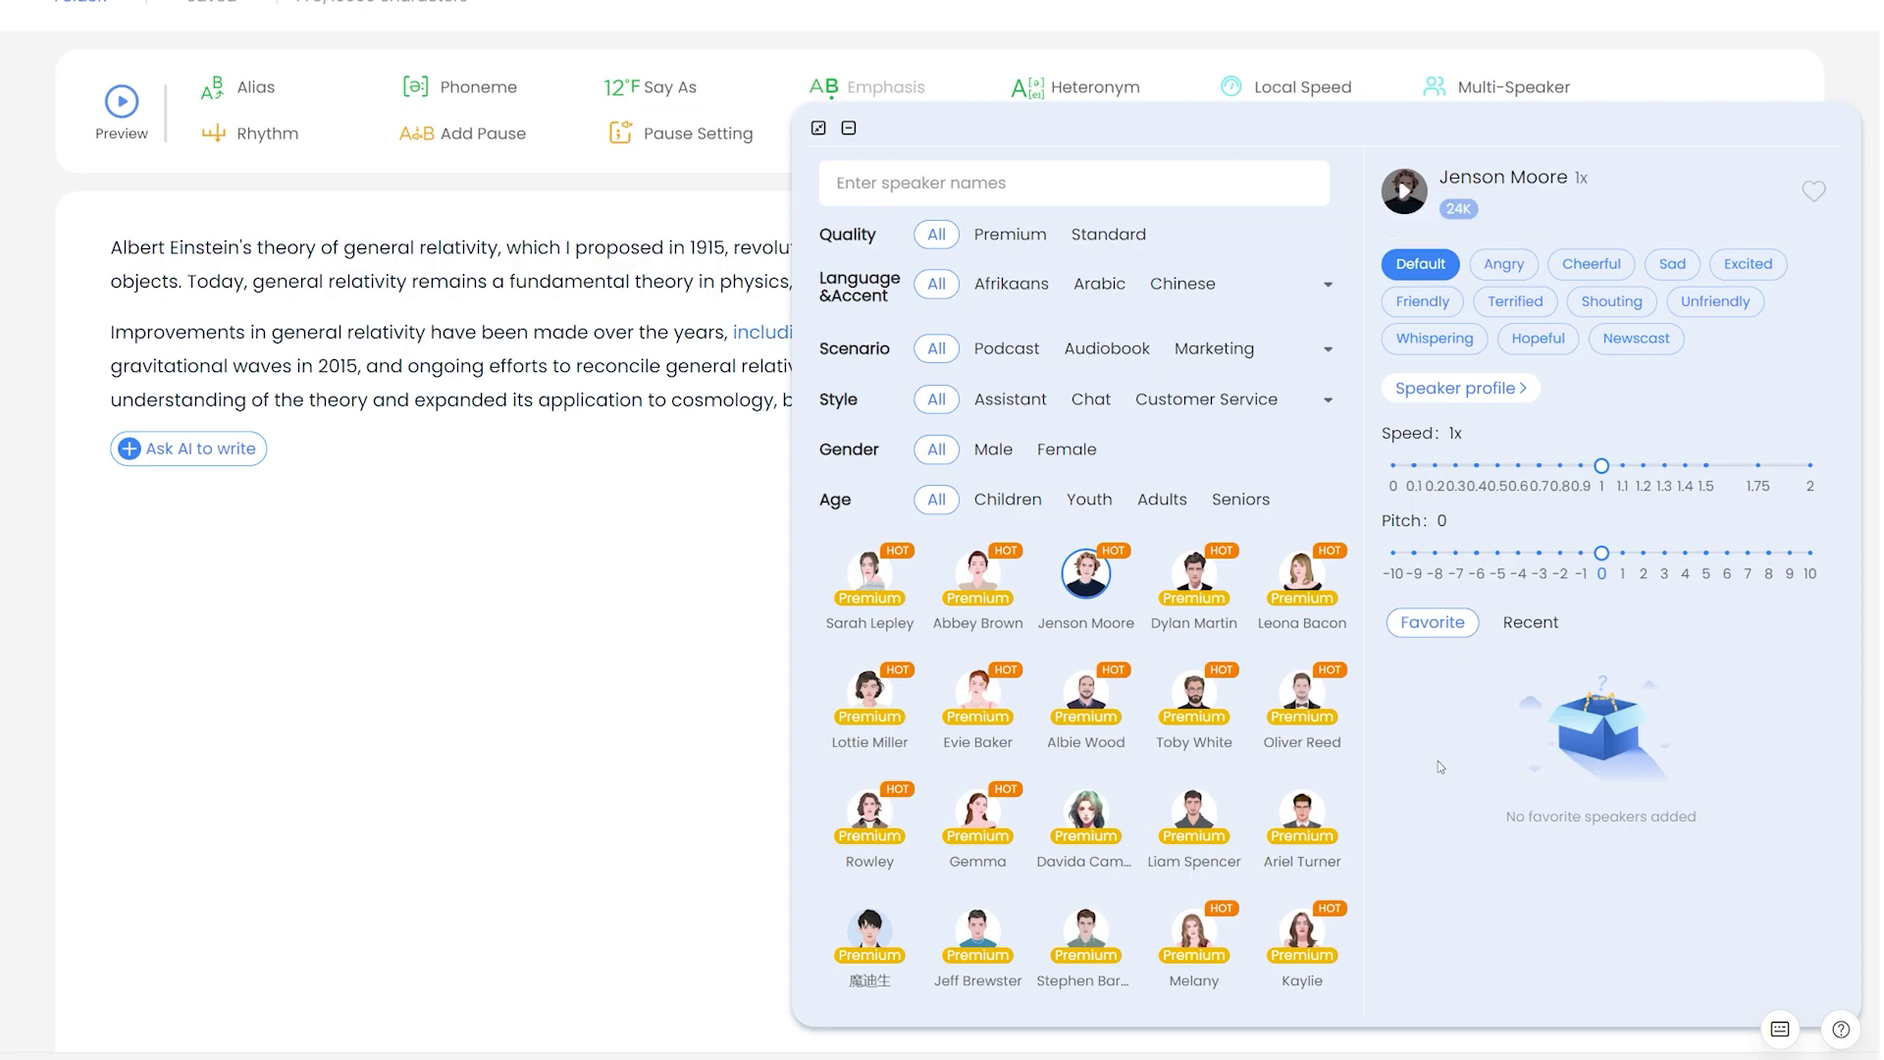
click(1105, 235)
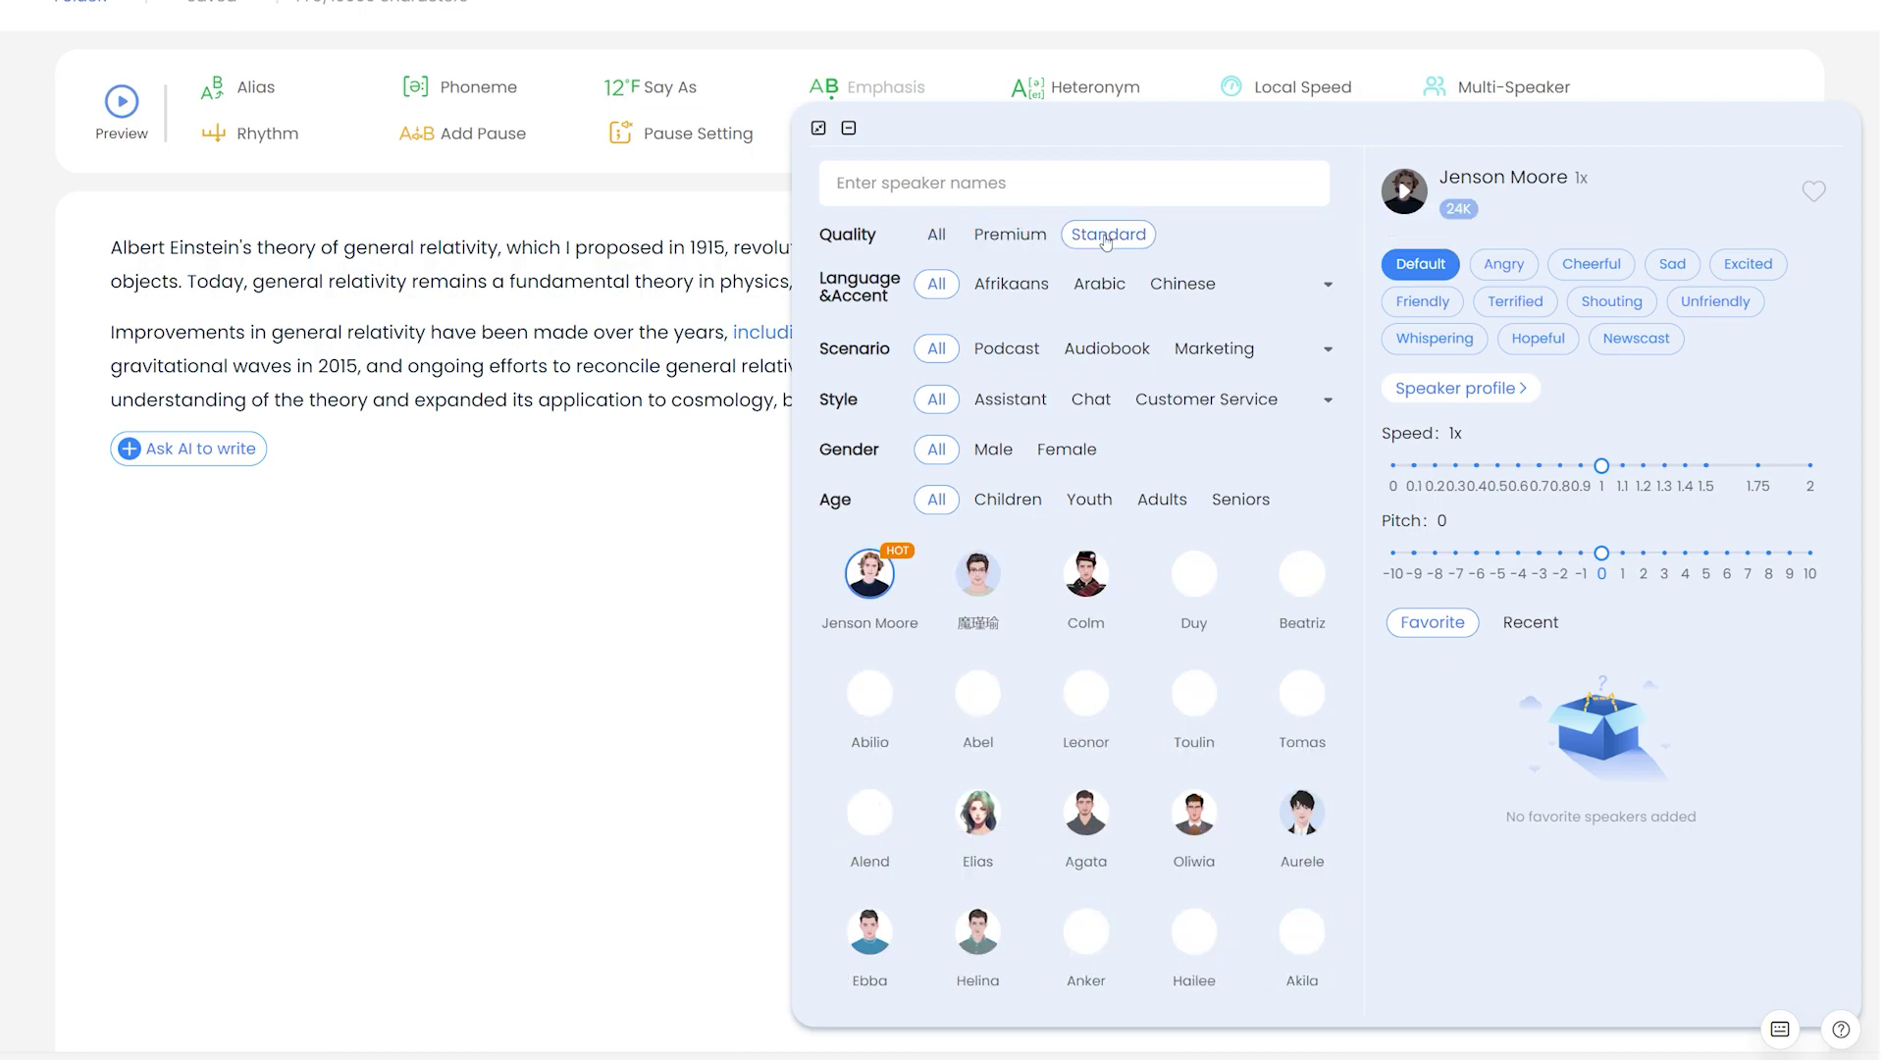
click(1019, 235)
click(1327, 286)
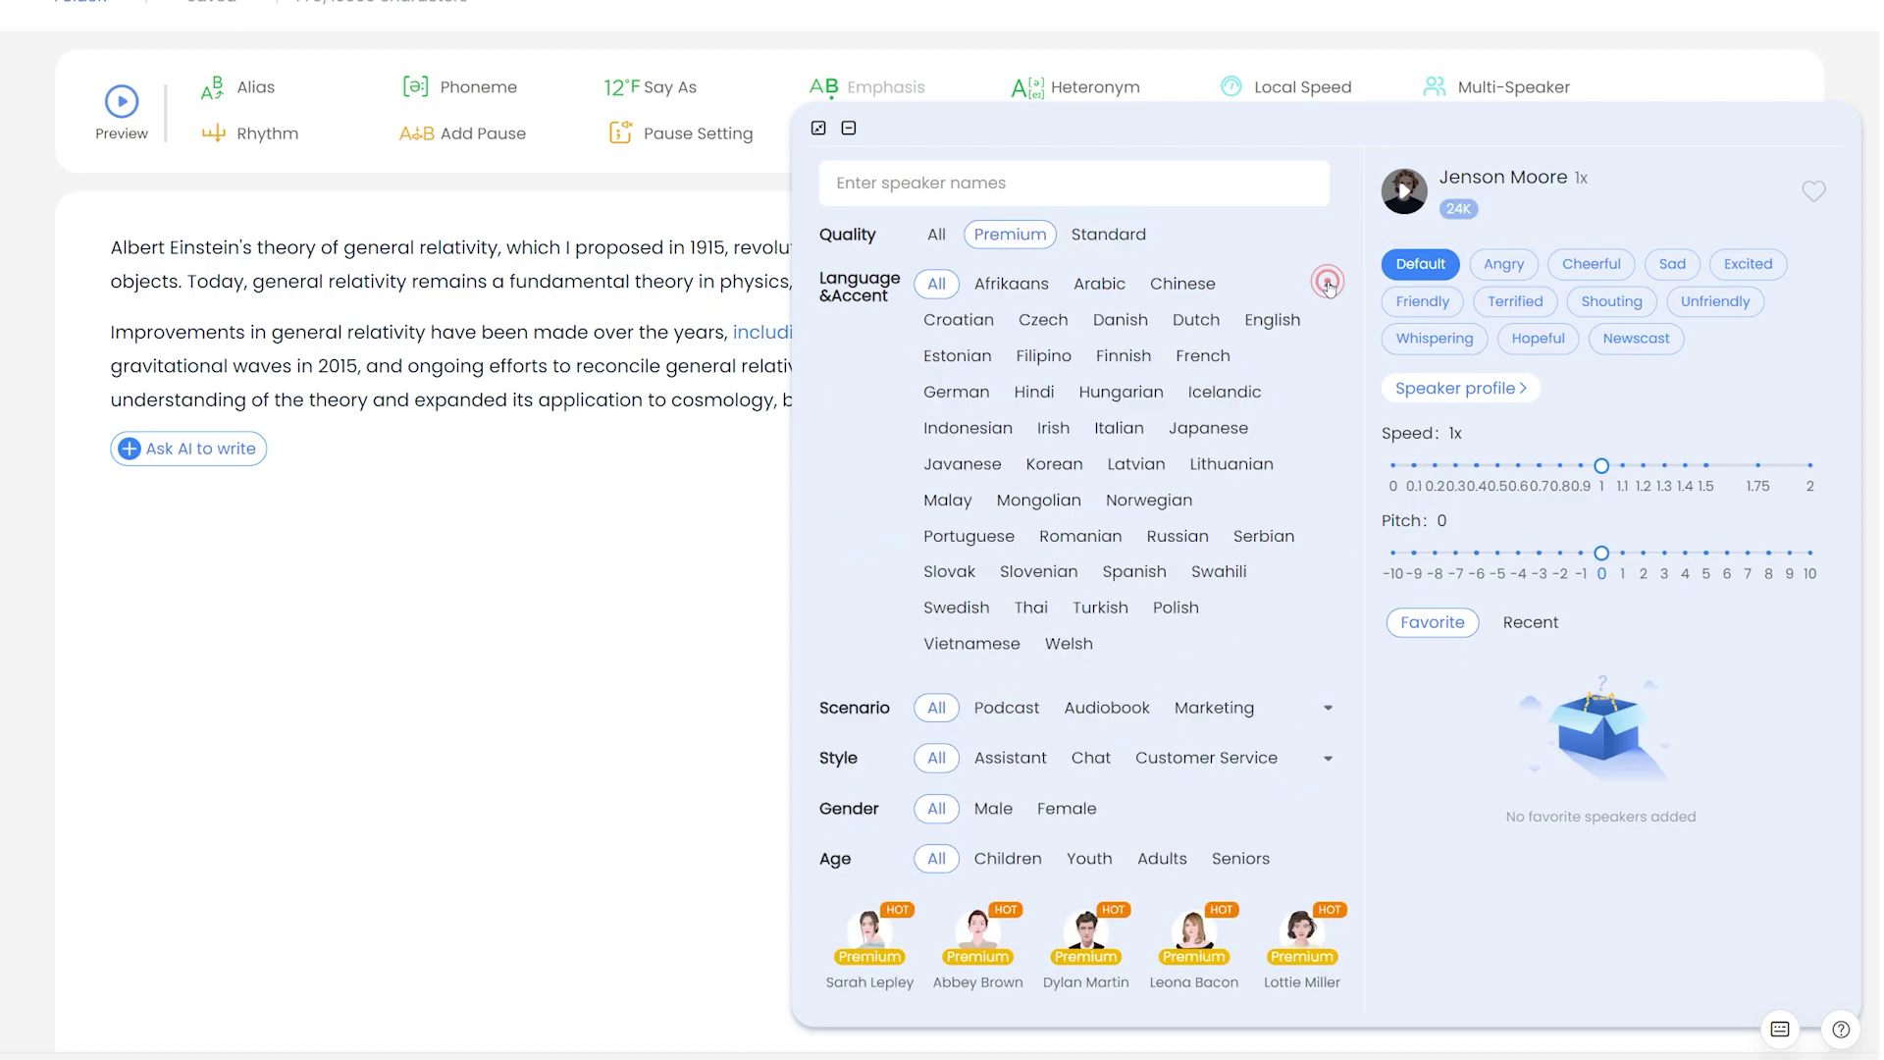
click(1274, 321)
scroll(1280, 802, down, 15)
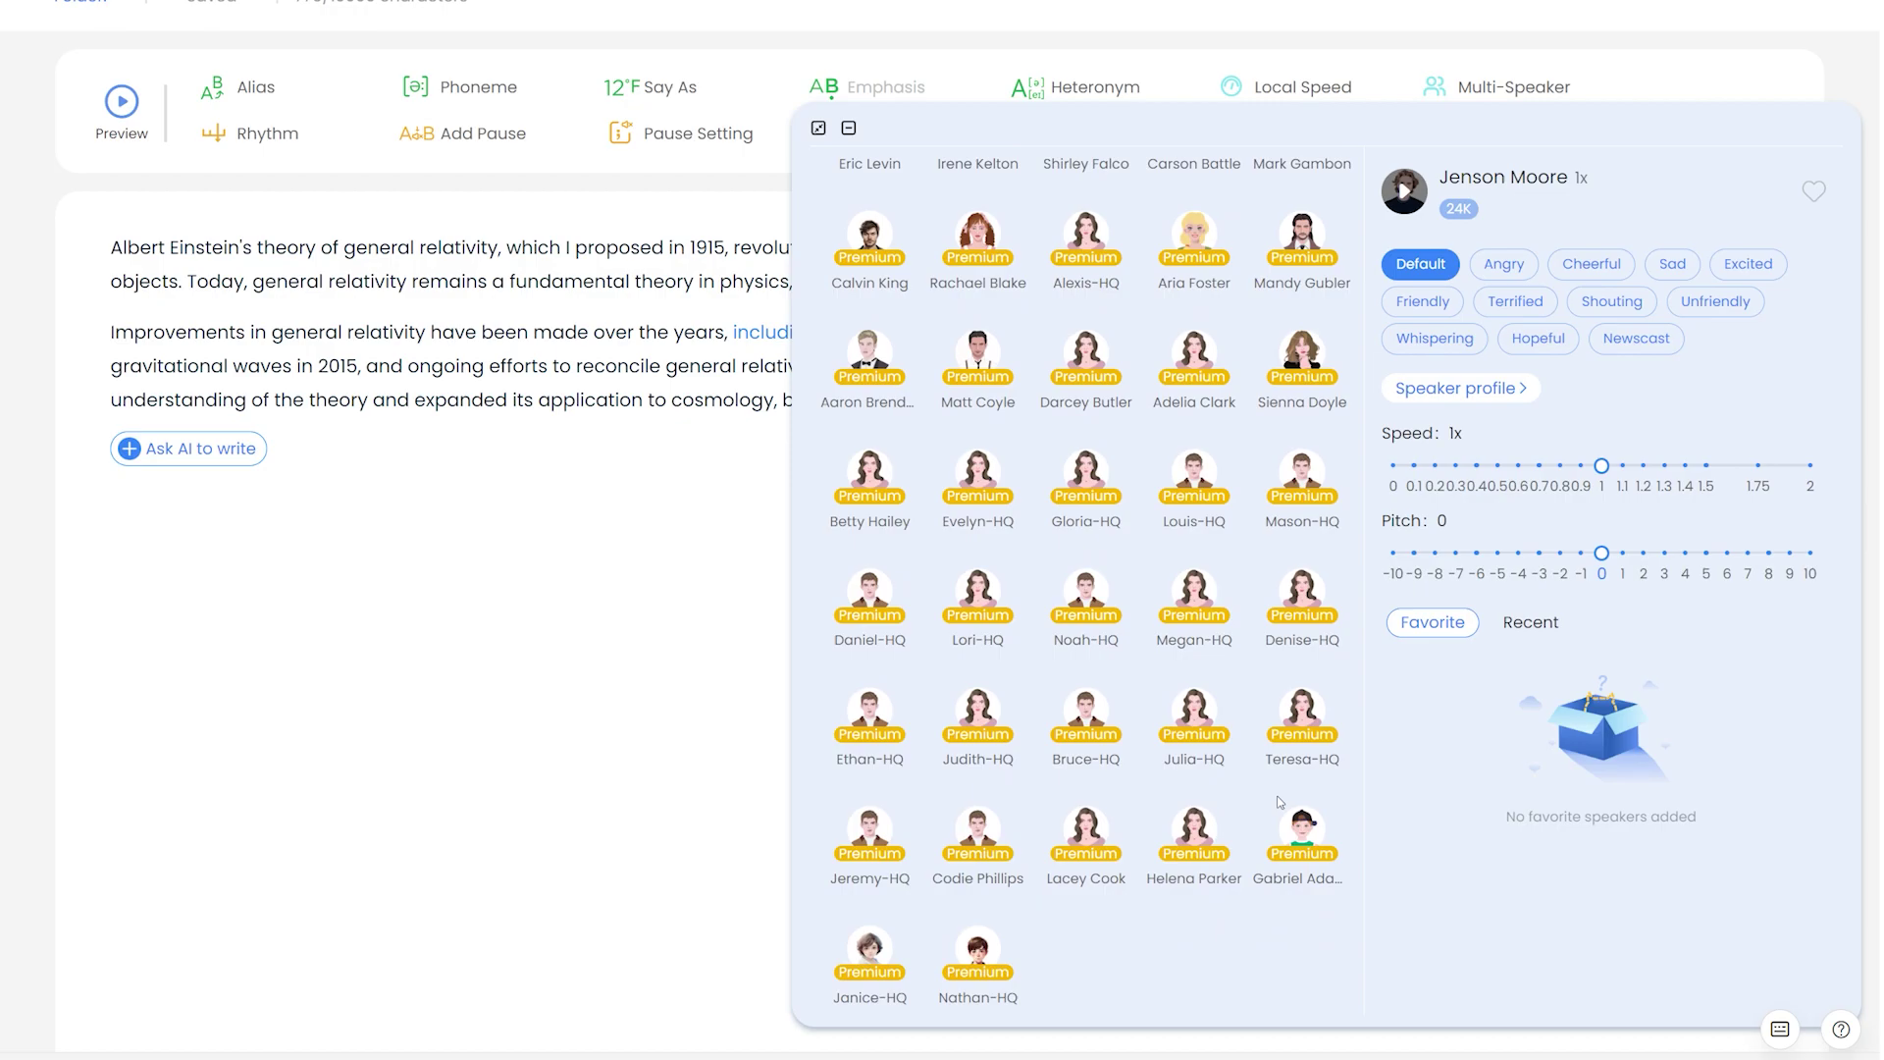
click(1562, 469)
mouse_move(1603, 468)
mouse_down()
mouse_move(1654, 467)
mouse_move(1602, 468)
mouse_up()
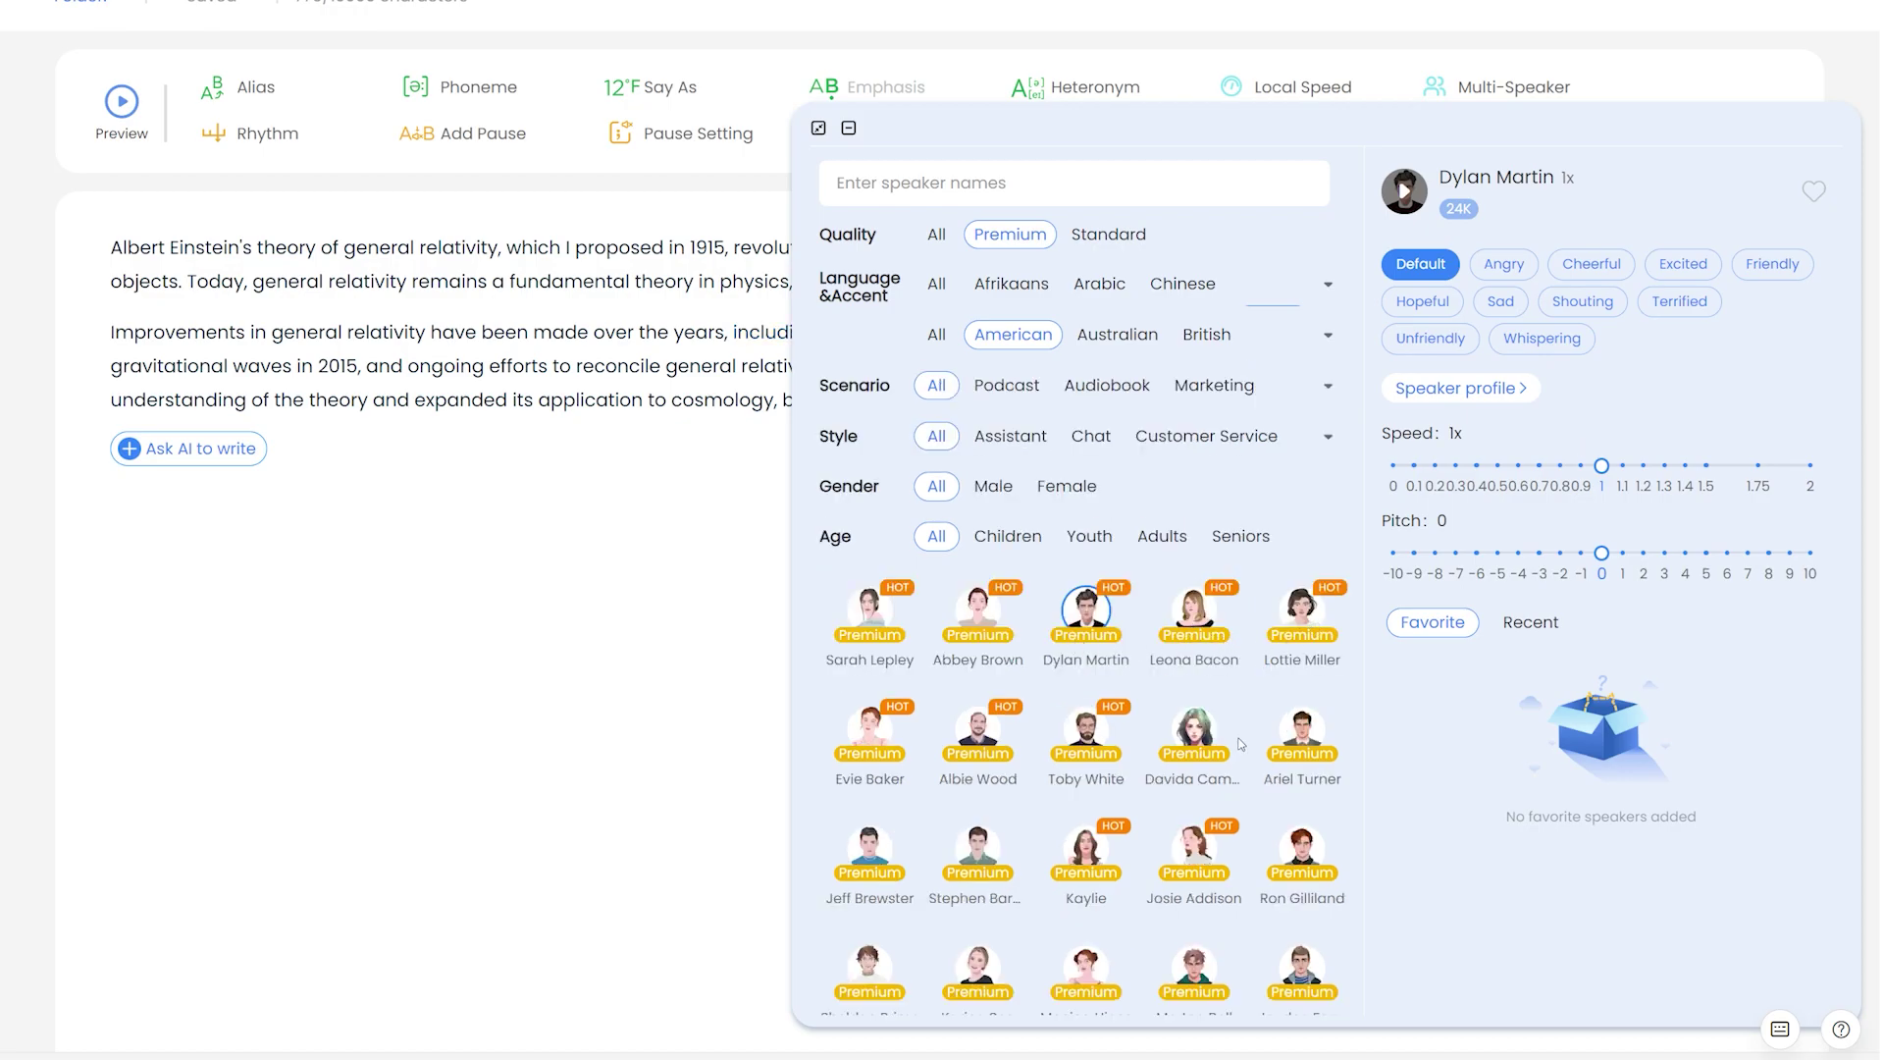
Step: Narrow to male voices, choose Toby White, and select 'curvature' in paragraph one
click(1001, 484)
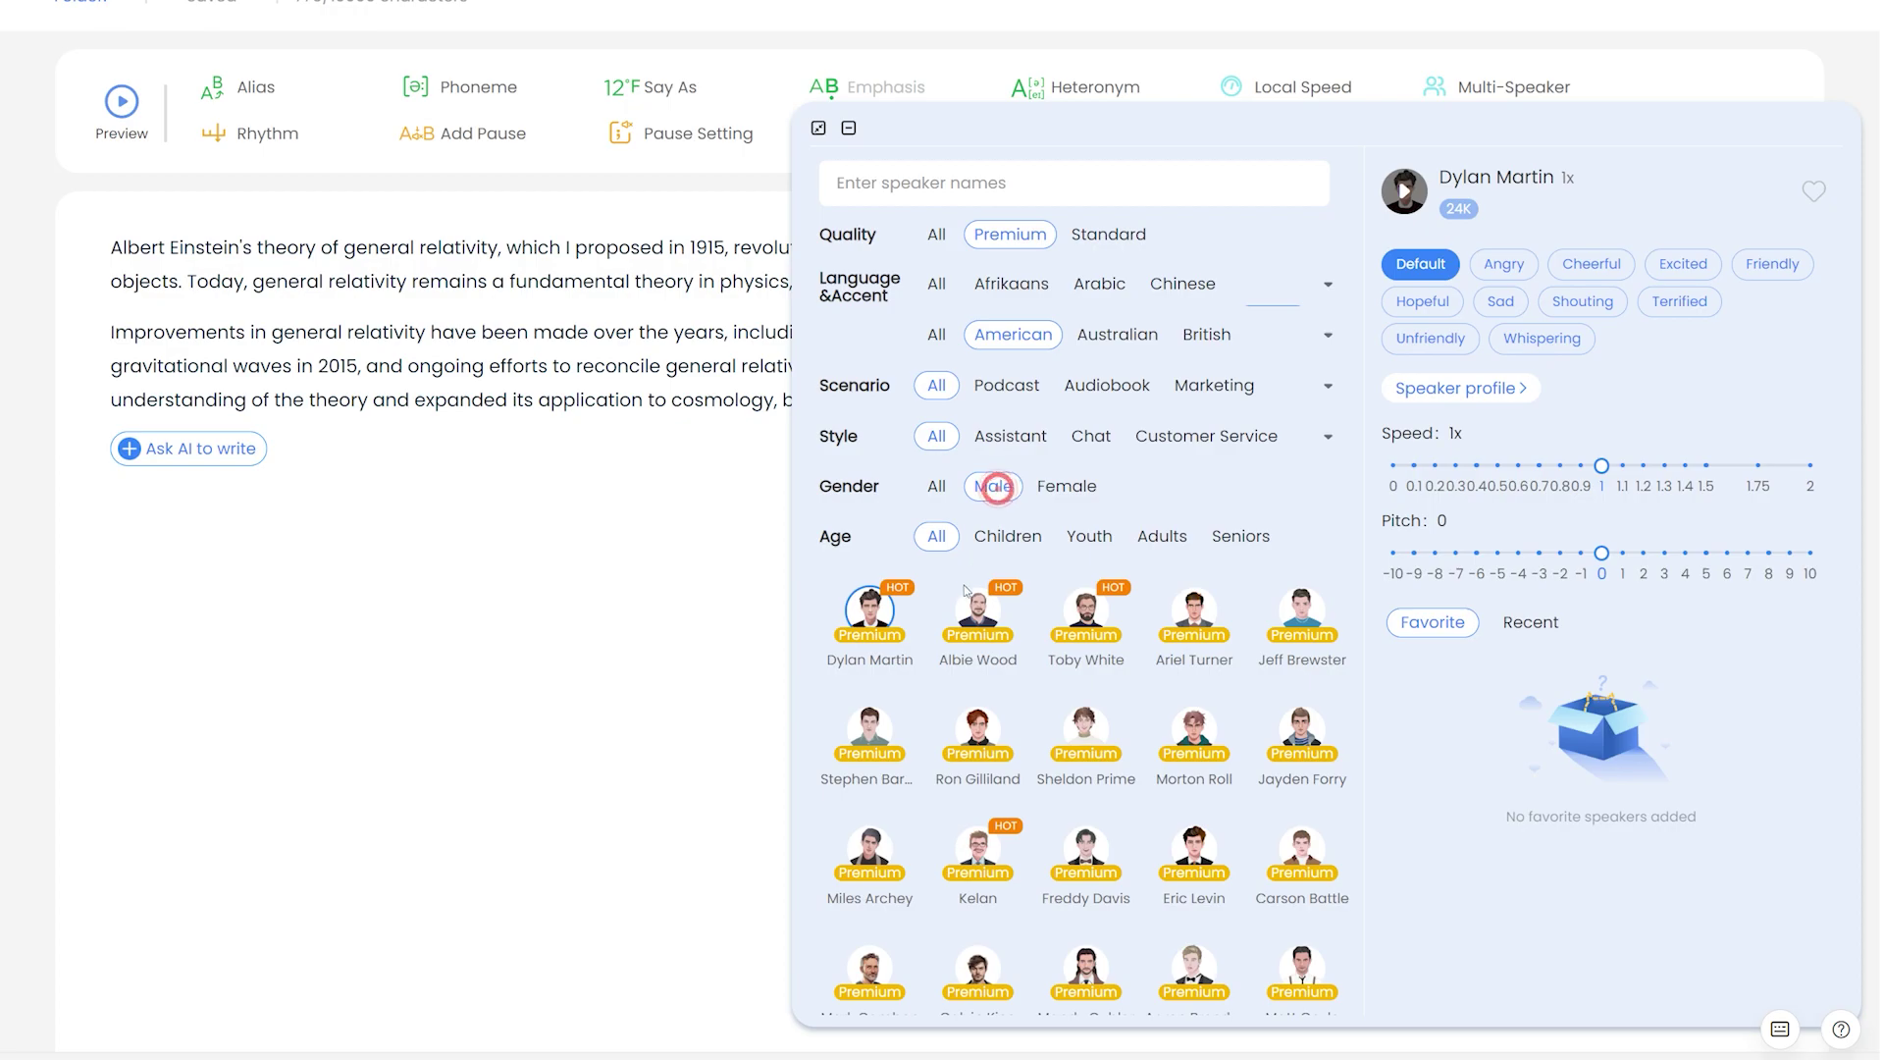
click(1086, 616)
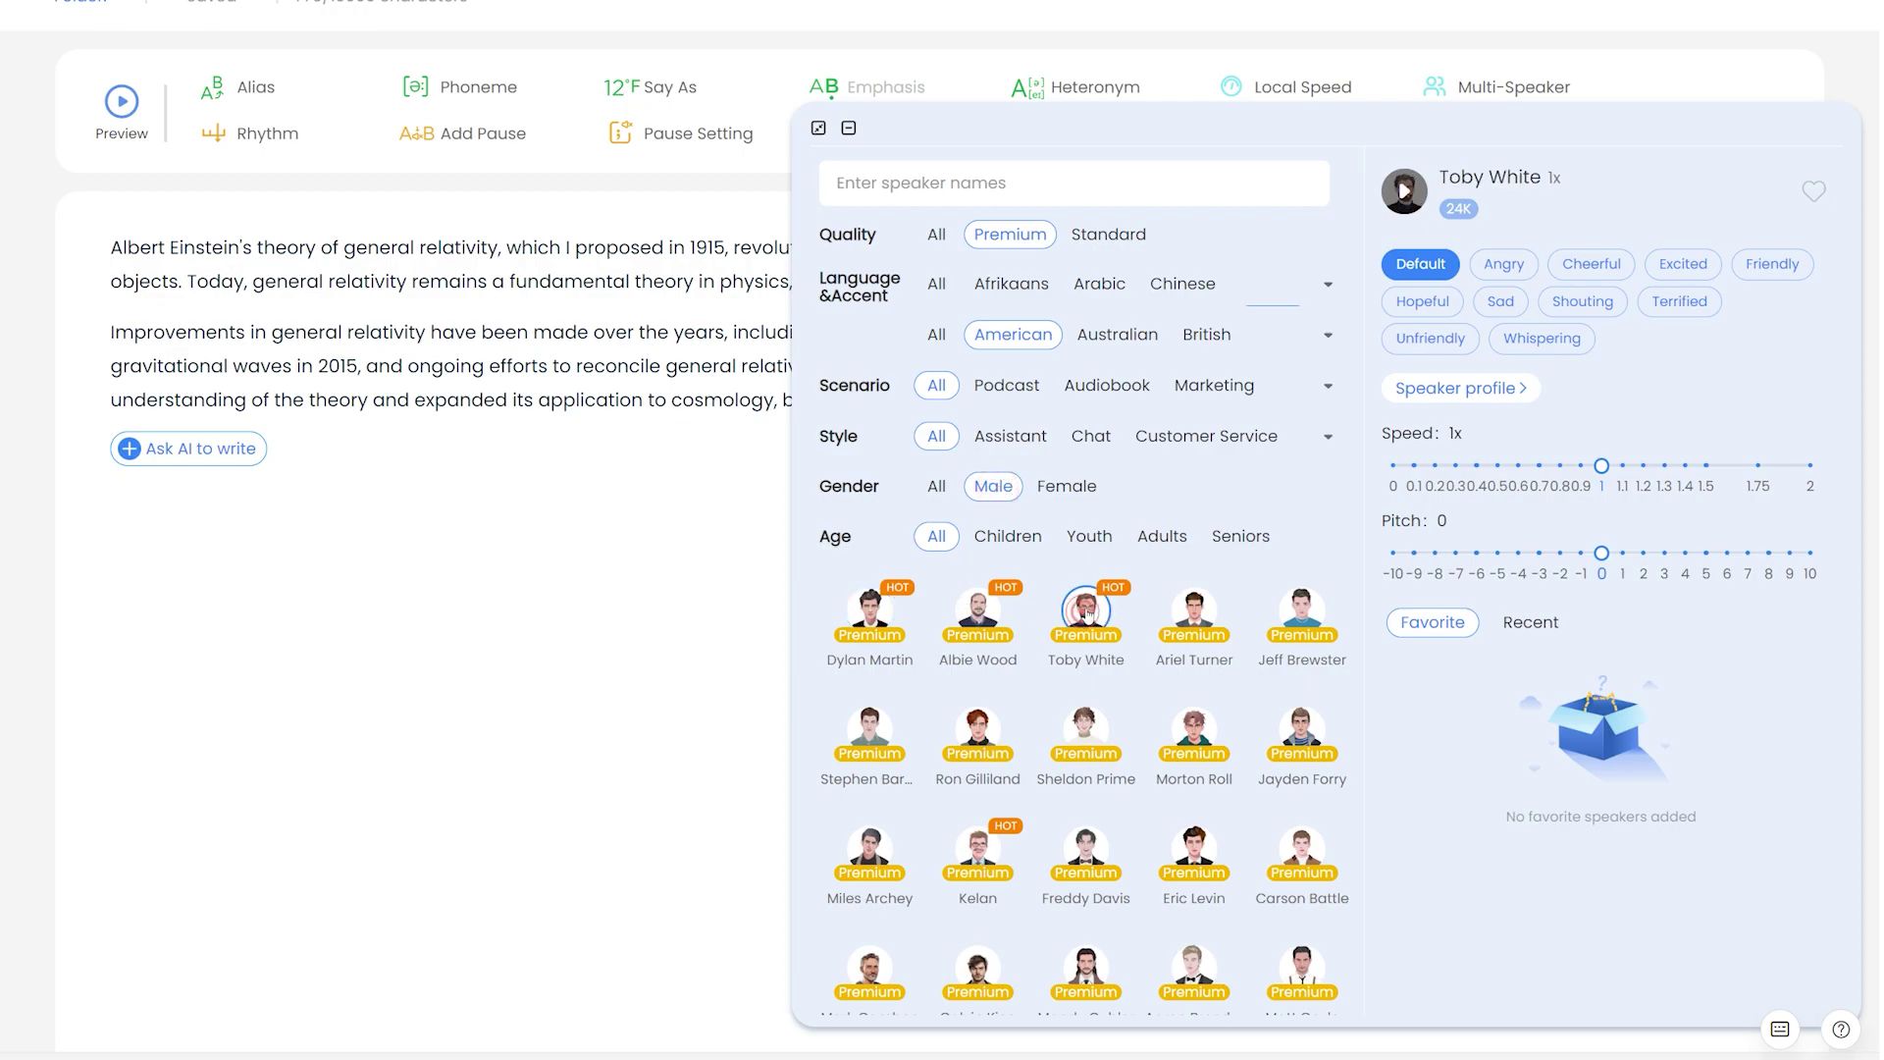
drag(1431, 247, 1342, 247)
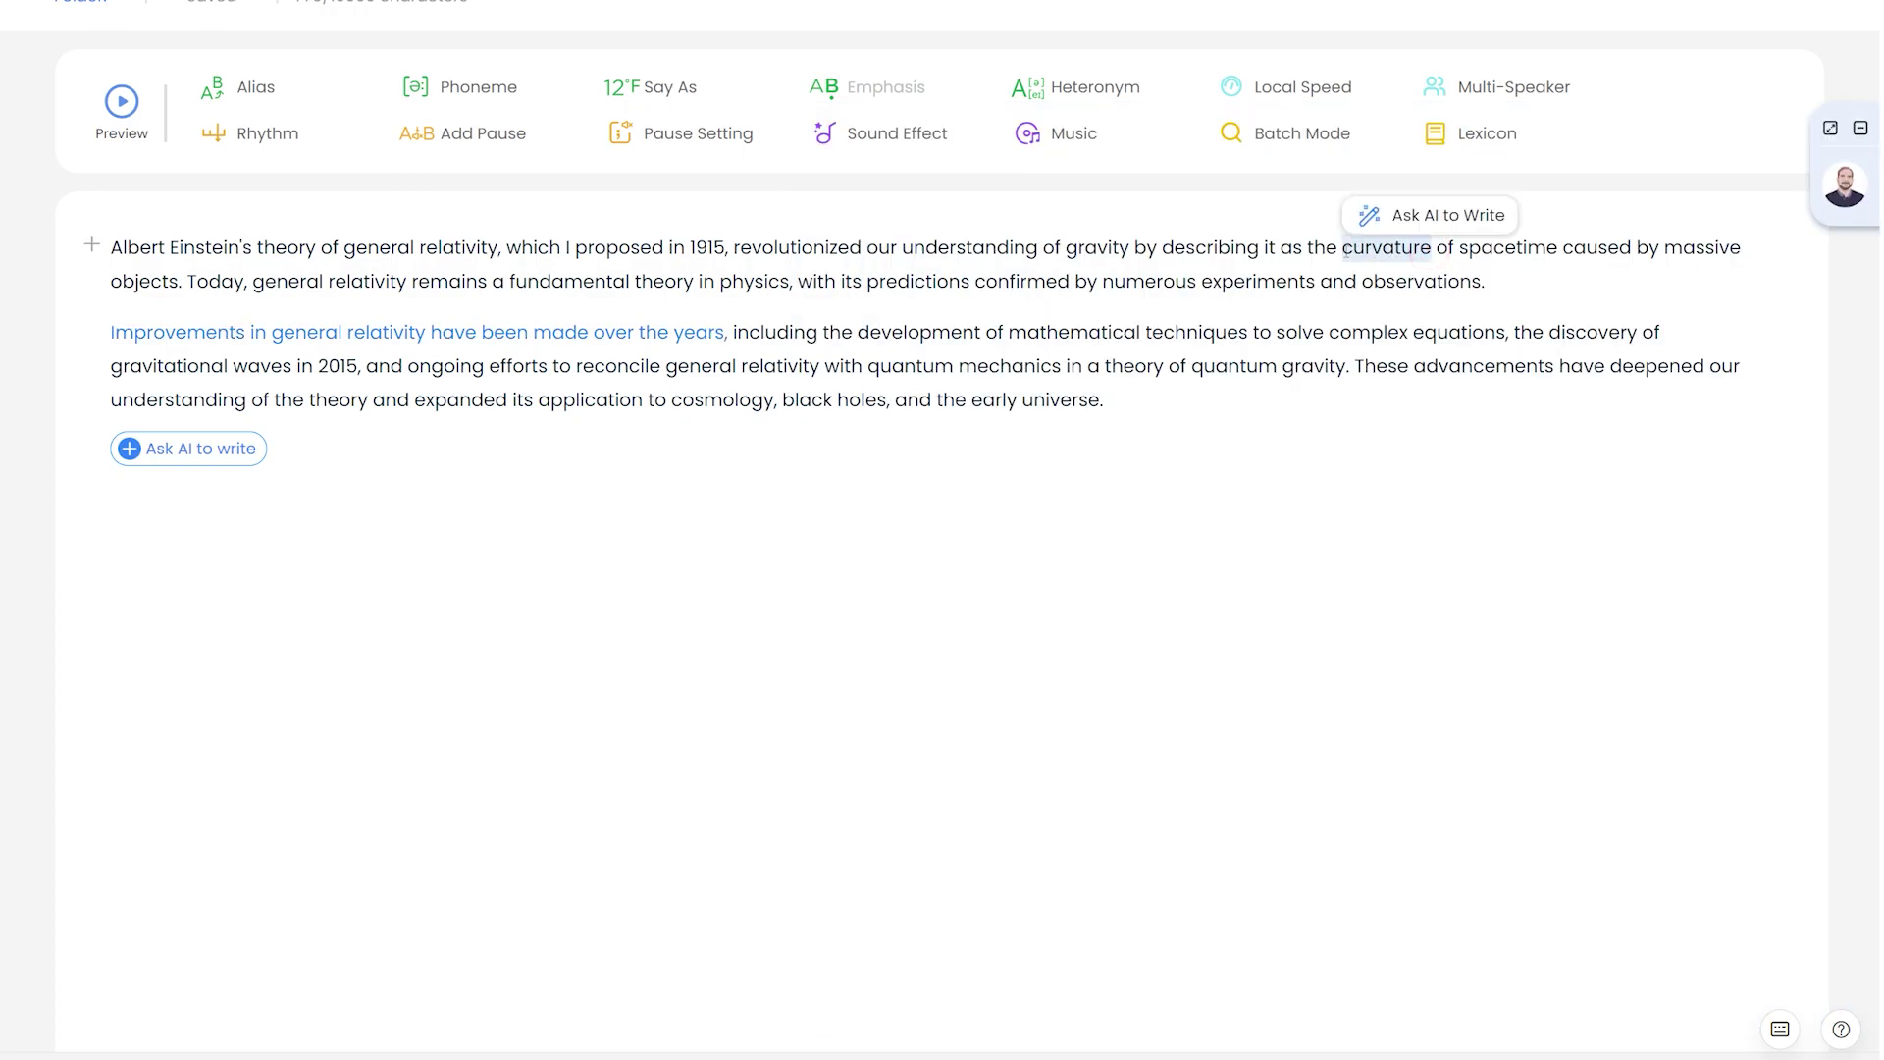
click(280, 90)
text(cur-way-chur)
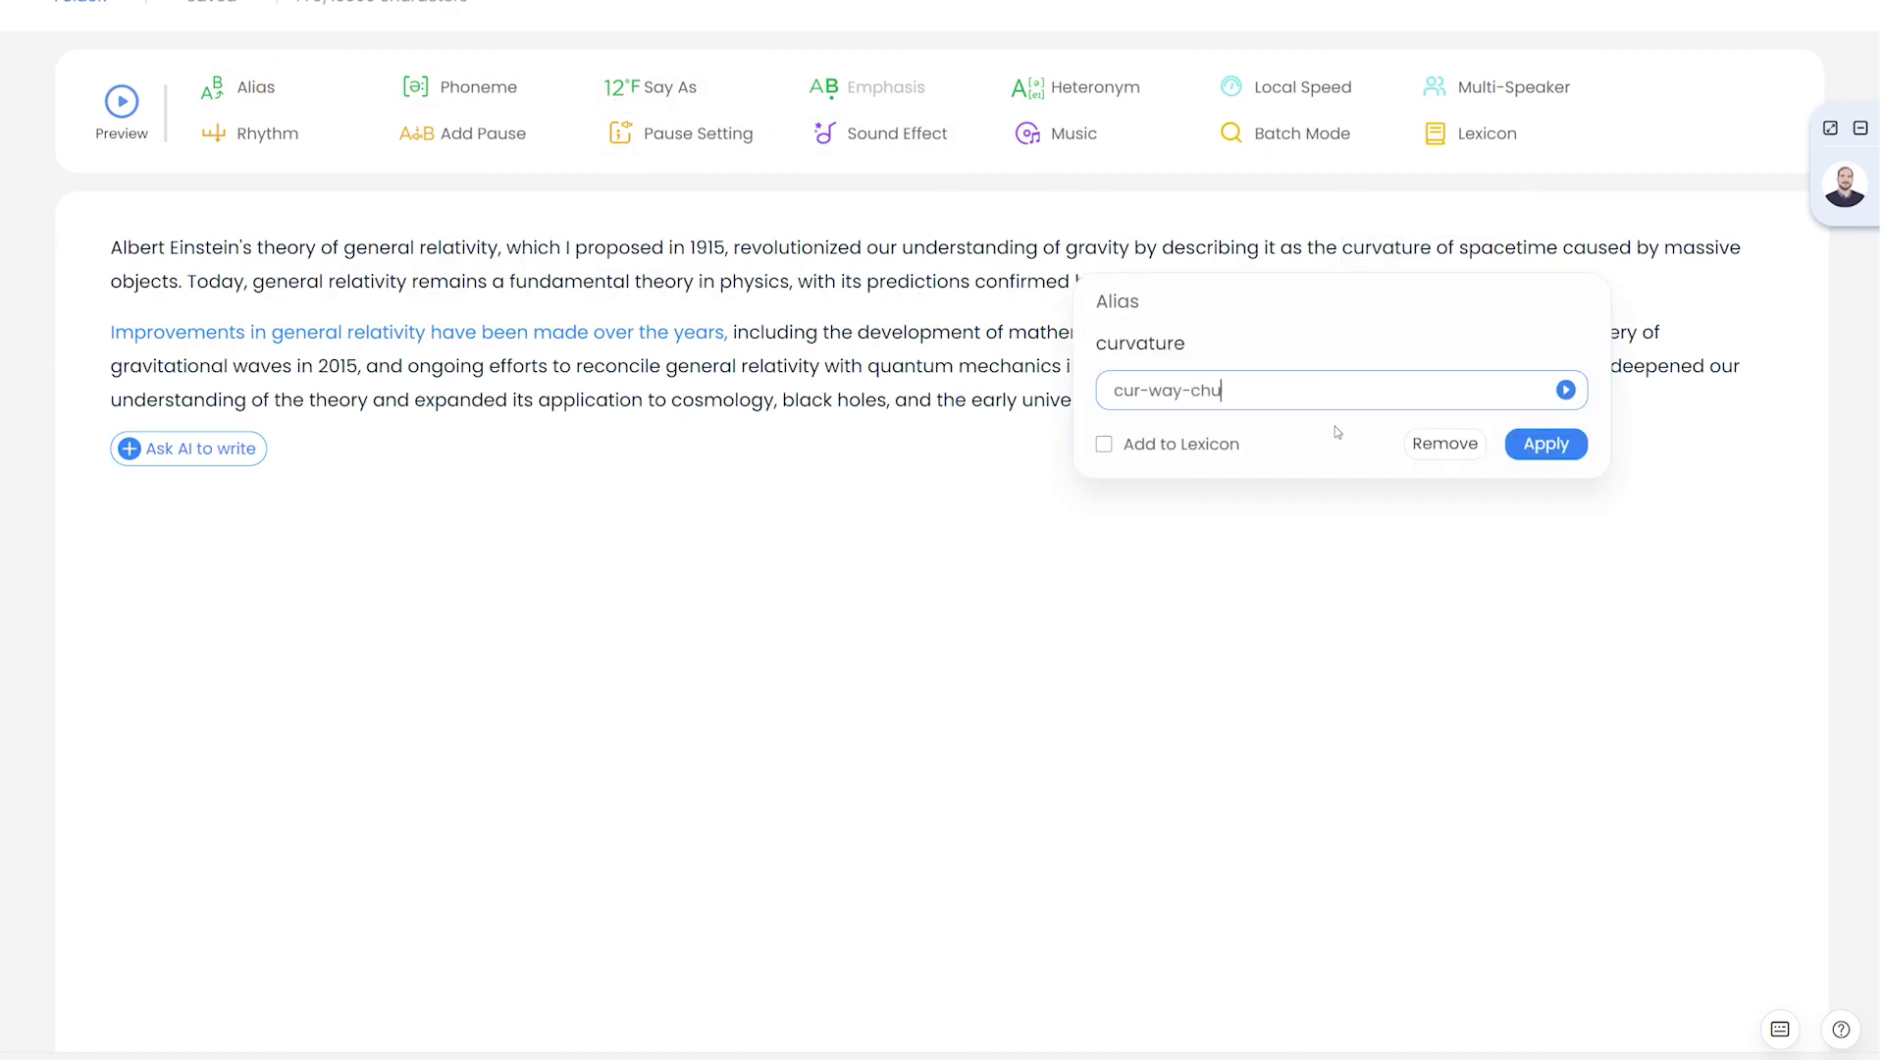
click(1106, 446)
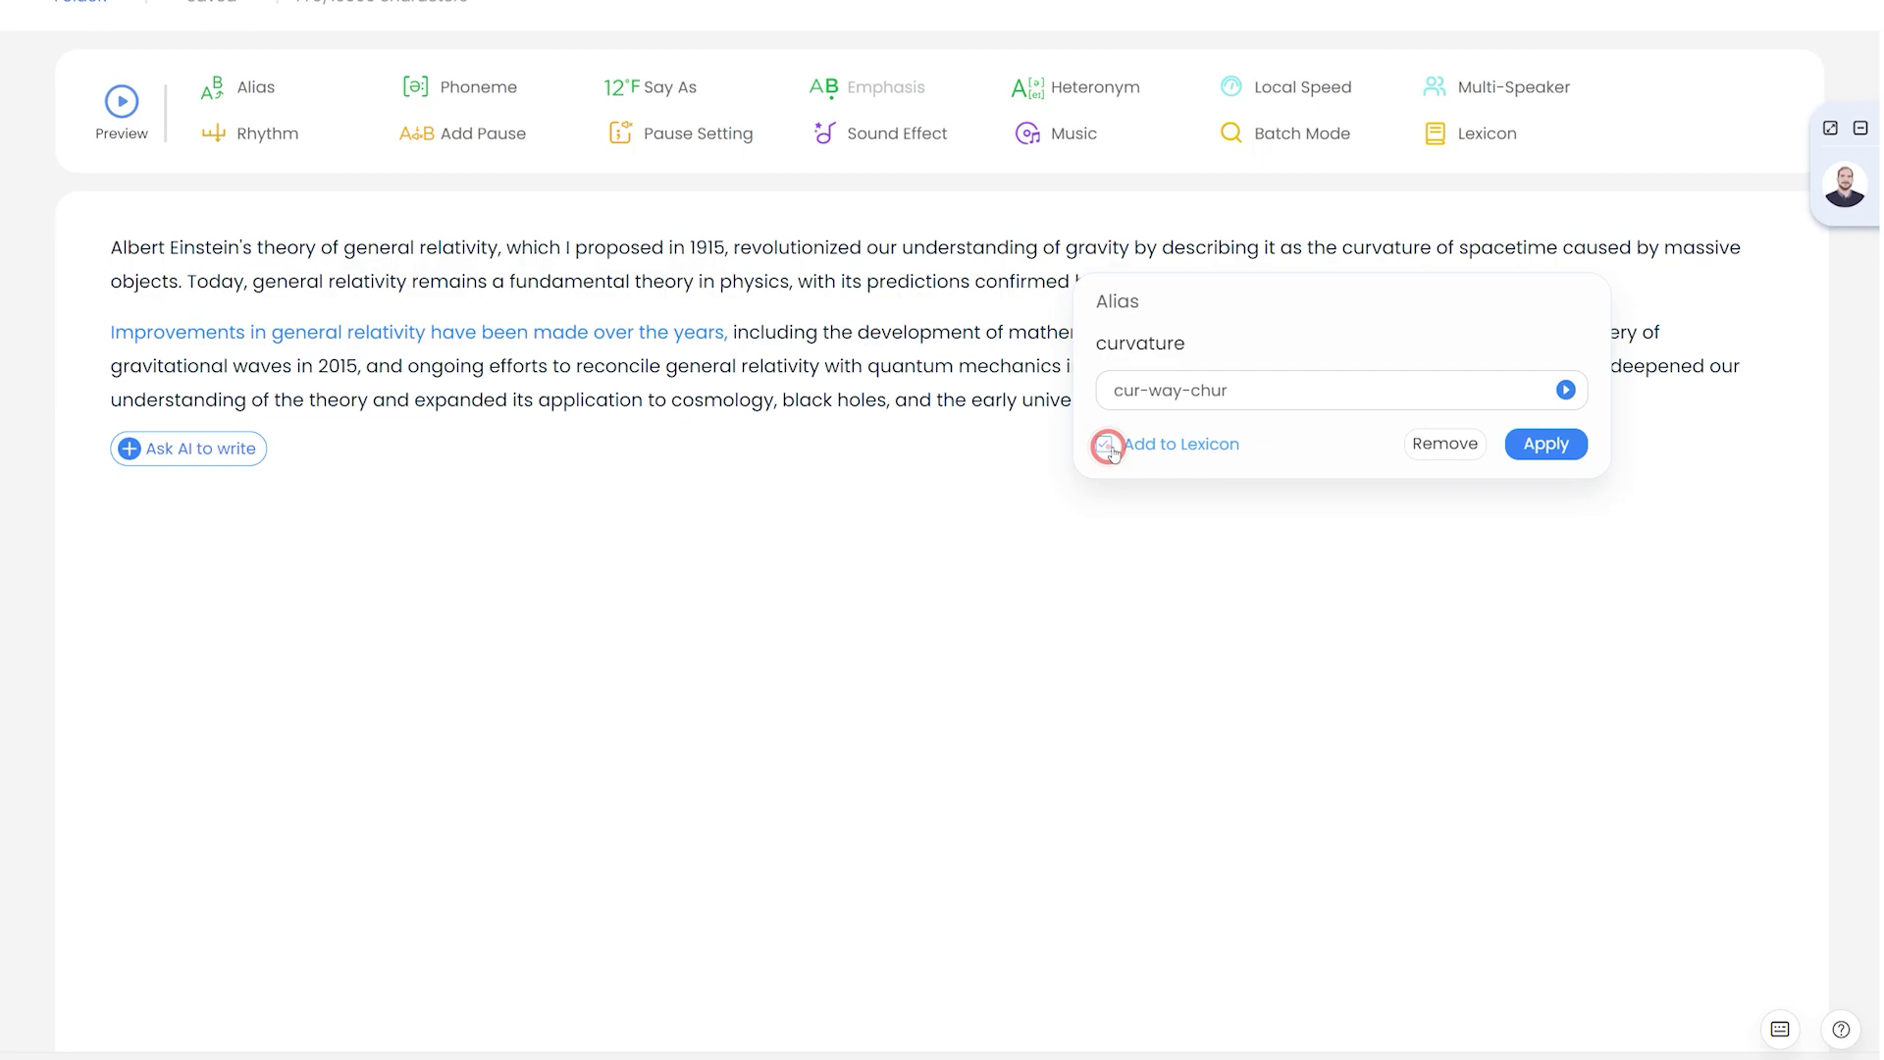
click(1548, 444)
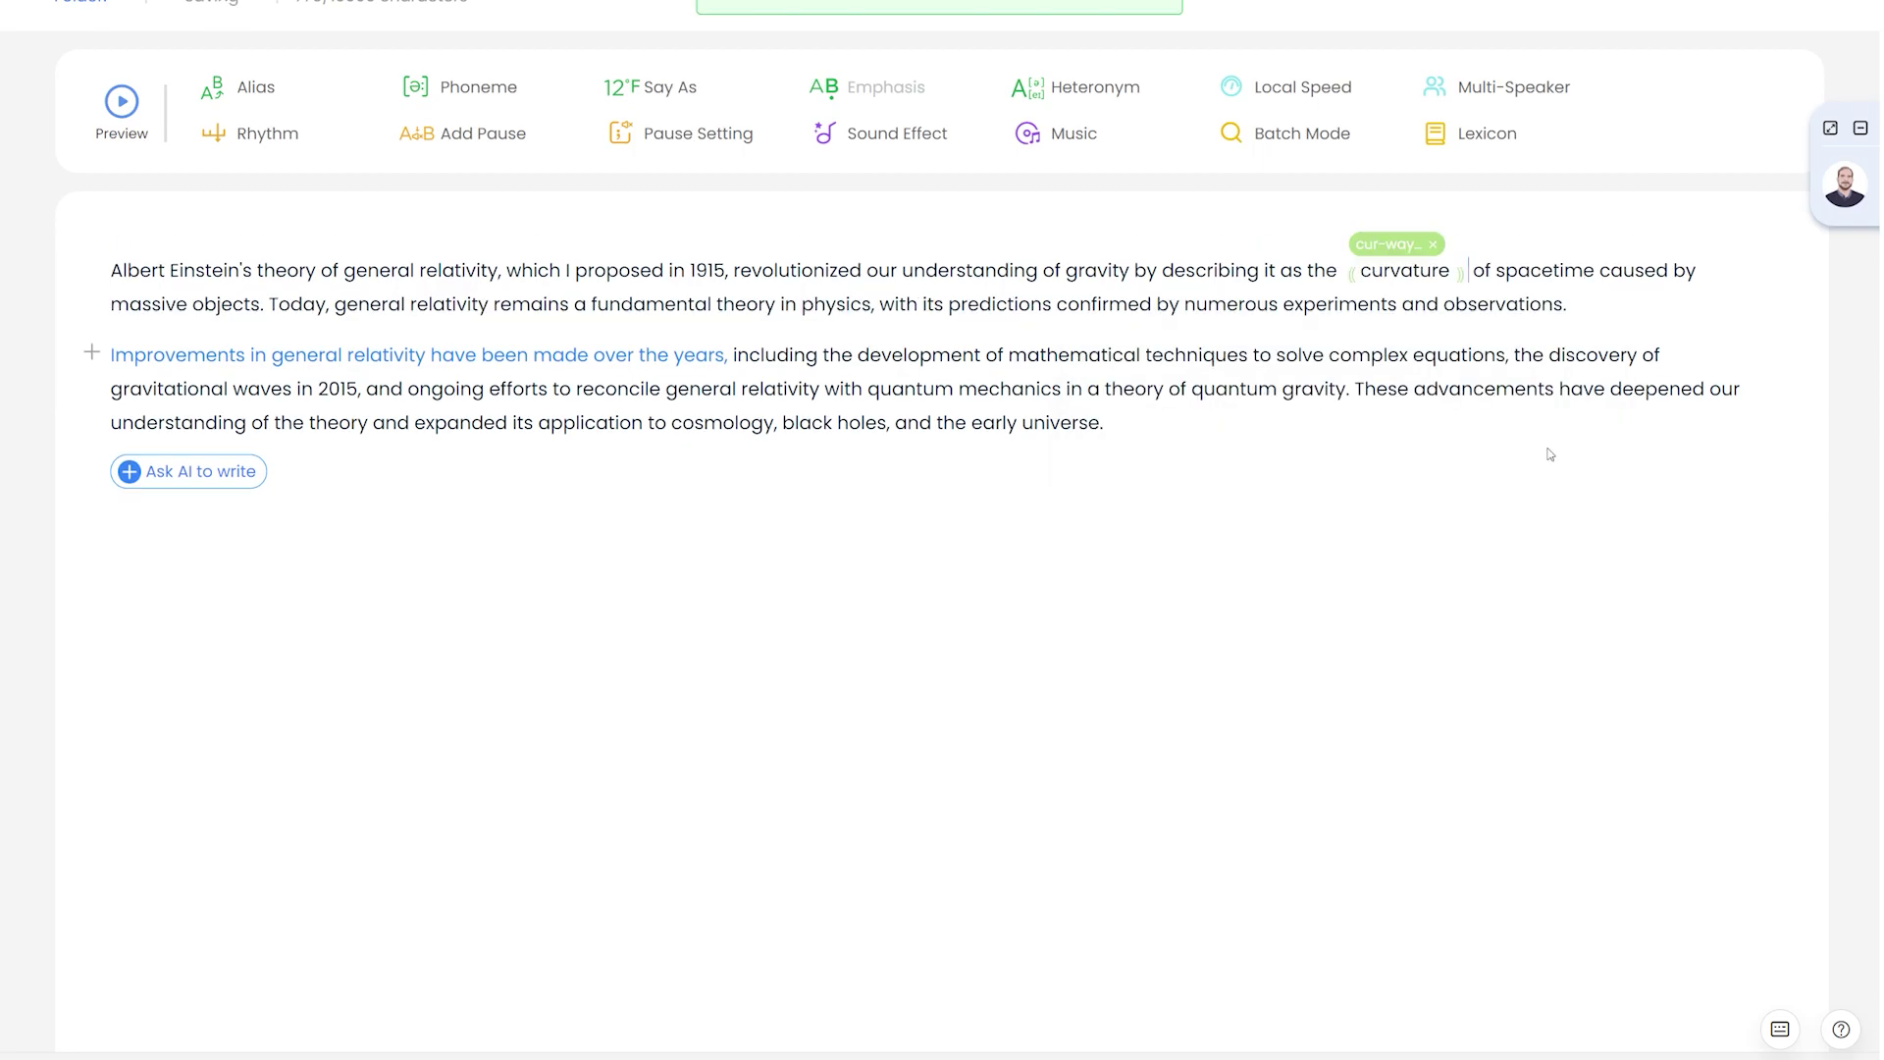
click(1594, 314)
key(Return)
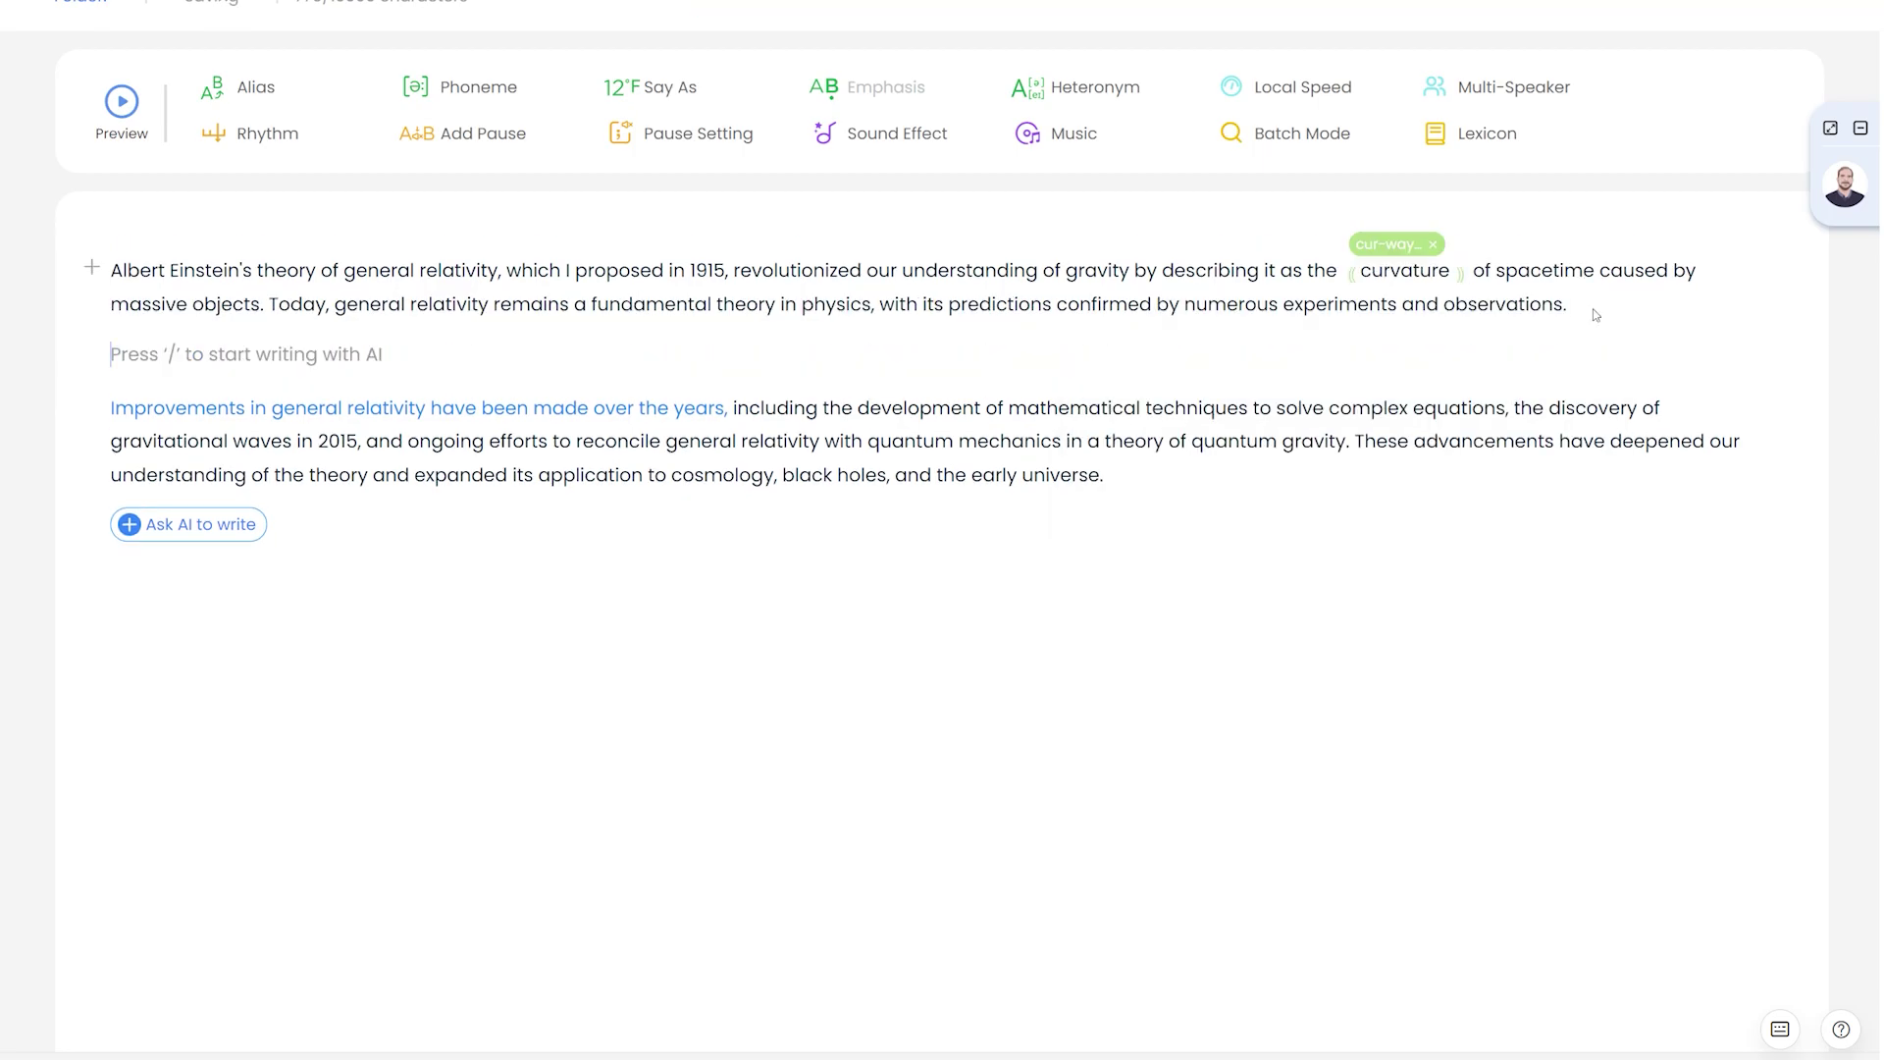
text(15)
key(shift+Home)
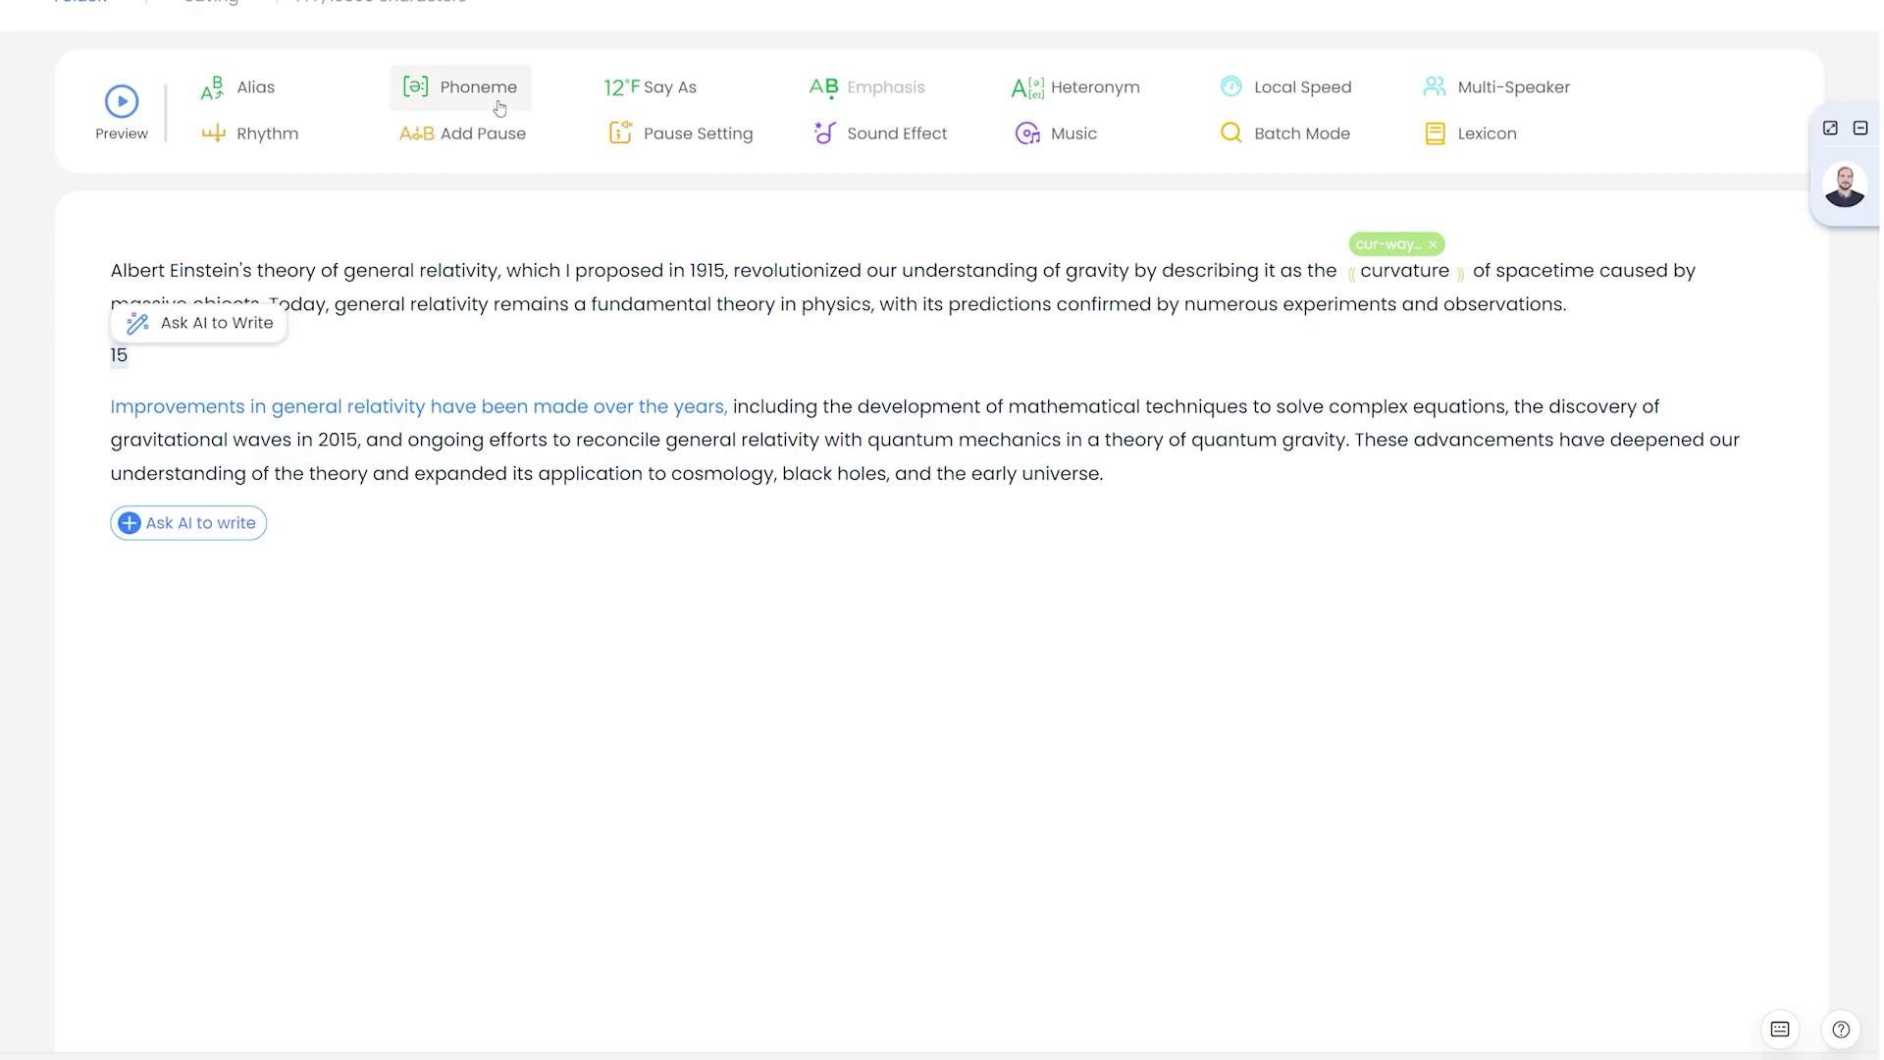
click(503, 91)
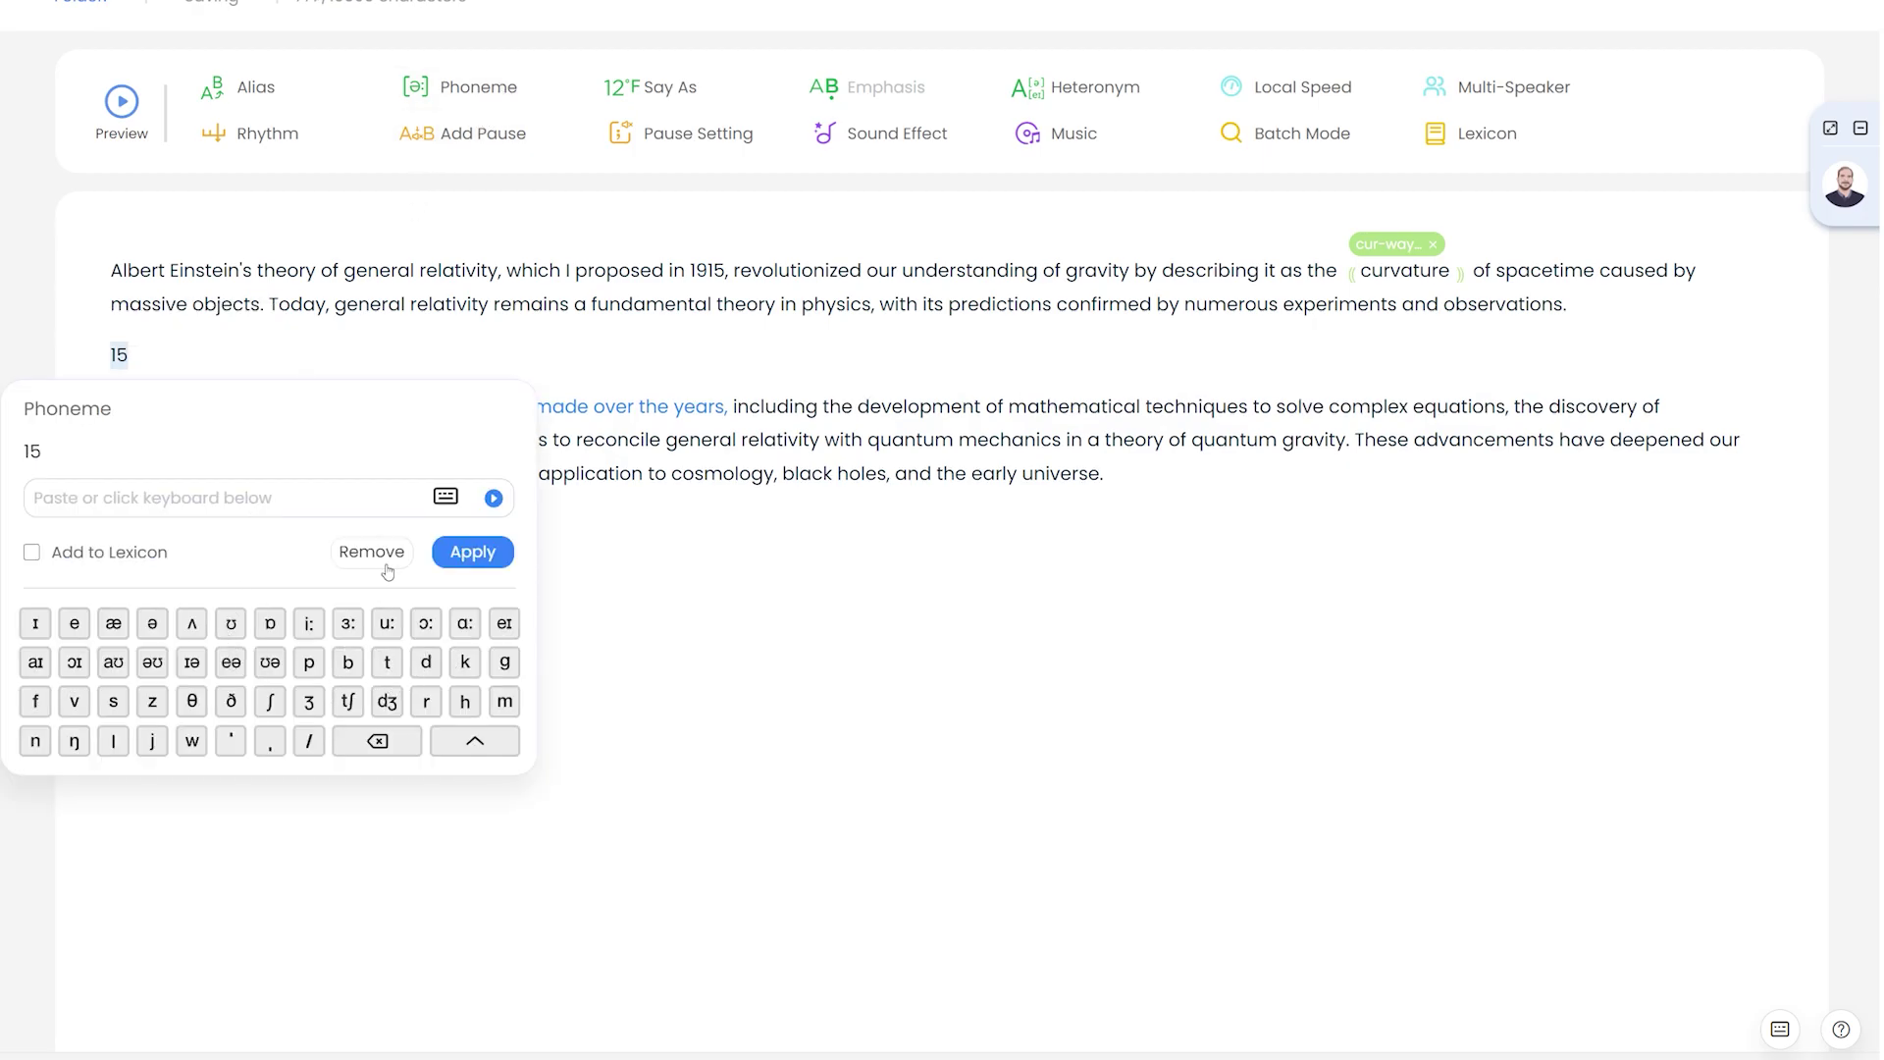
click(650, 96)
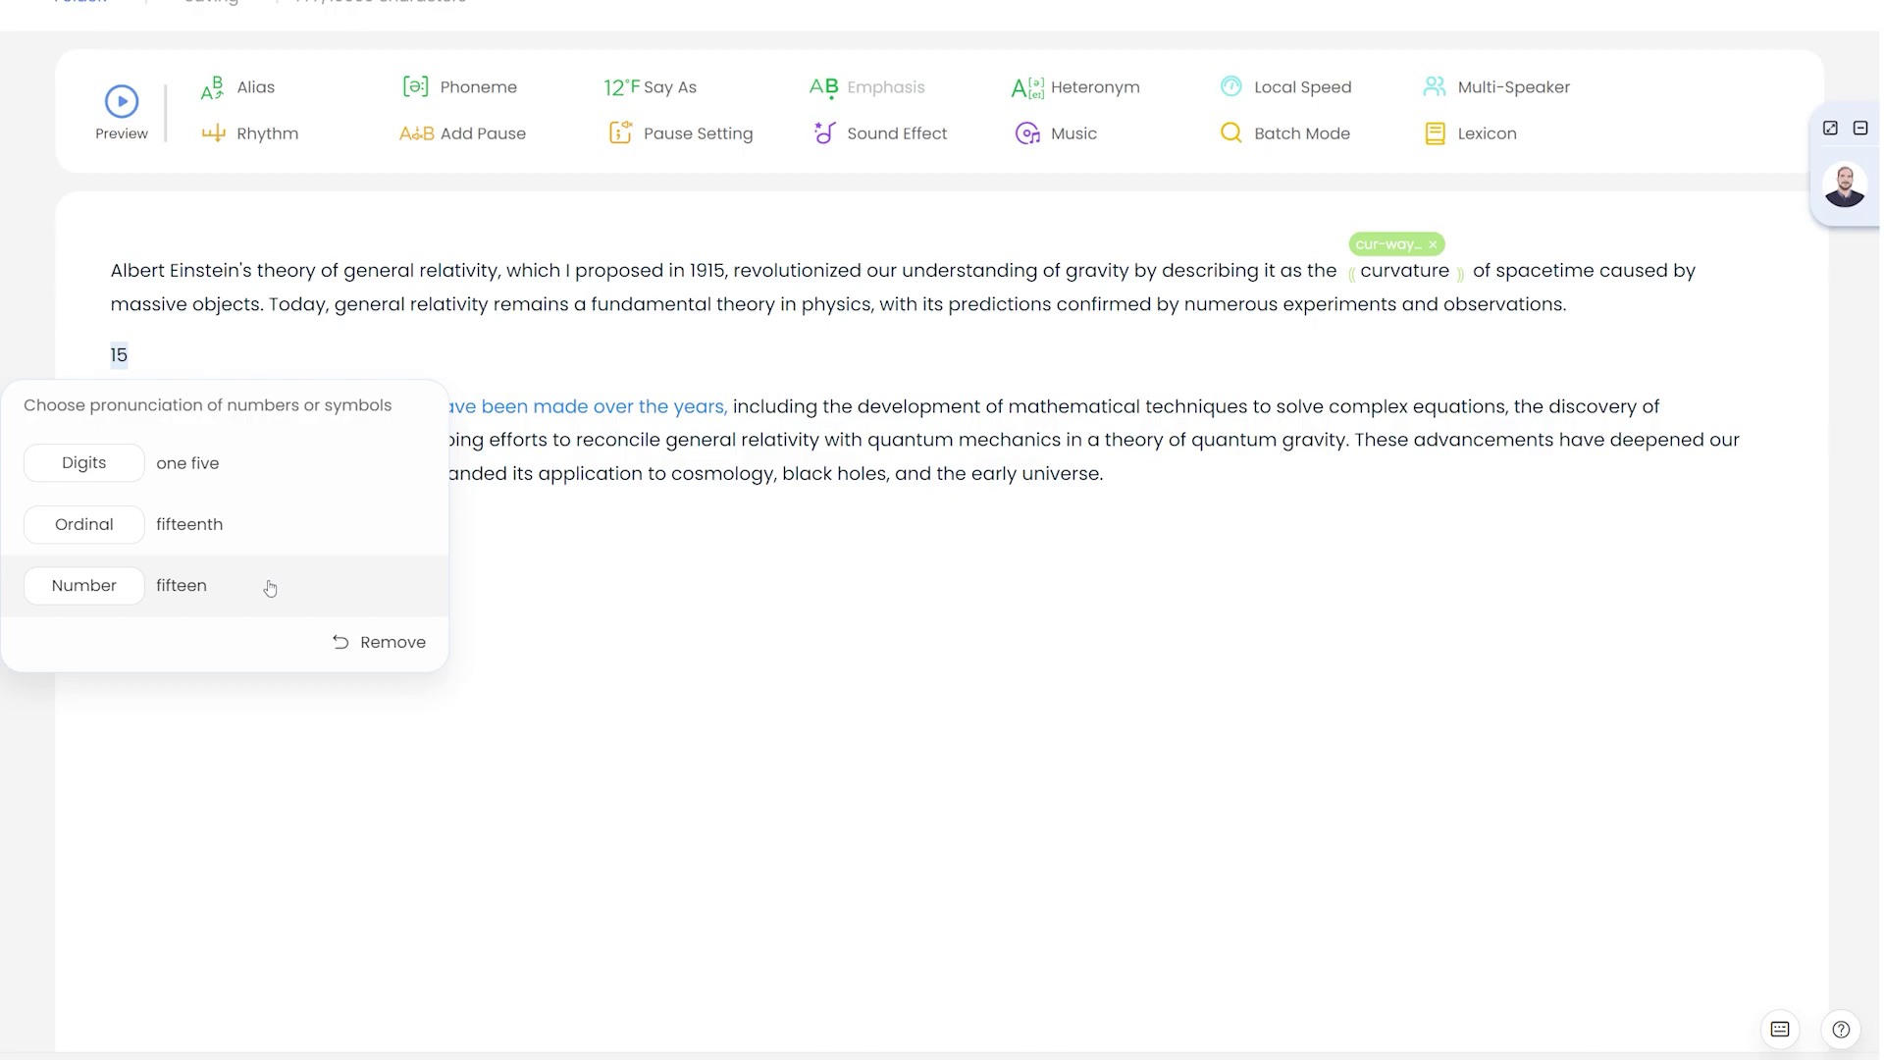
drag(733, 270, 863, 267)
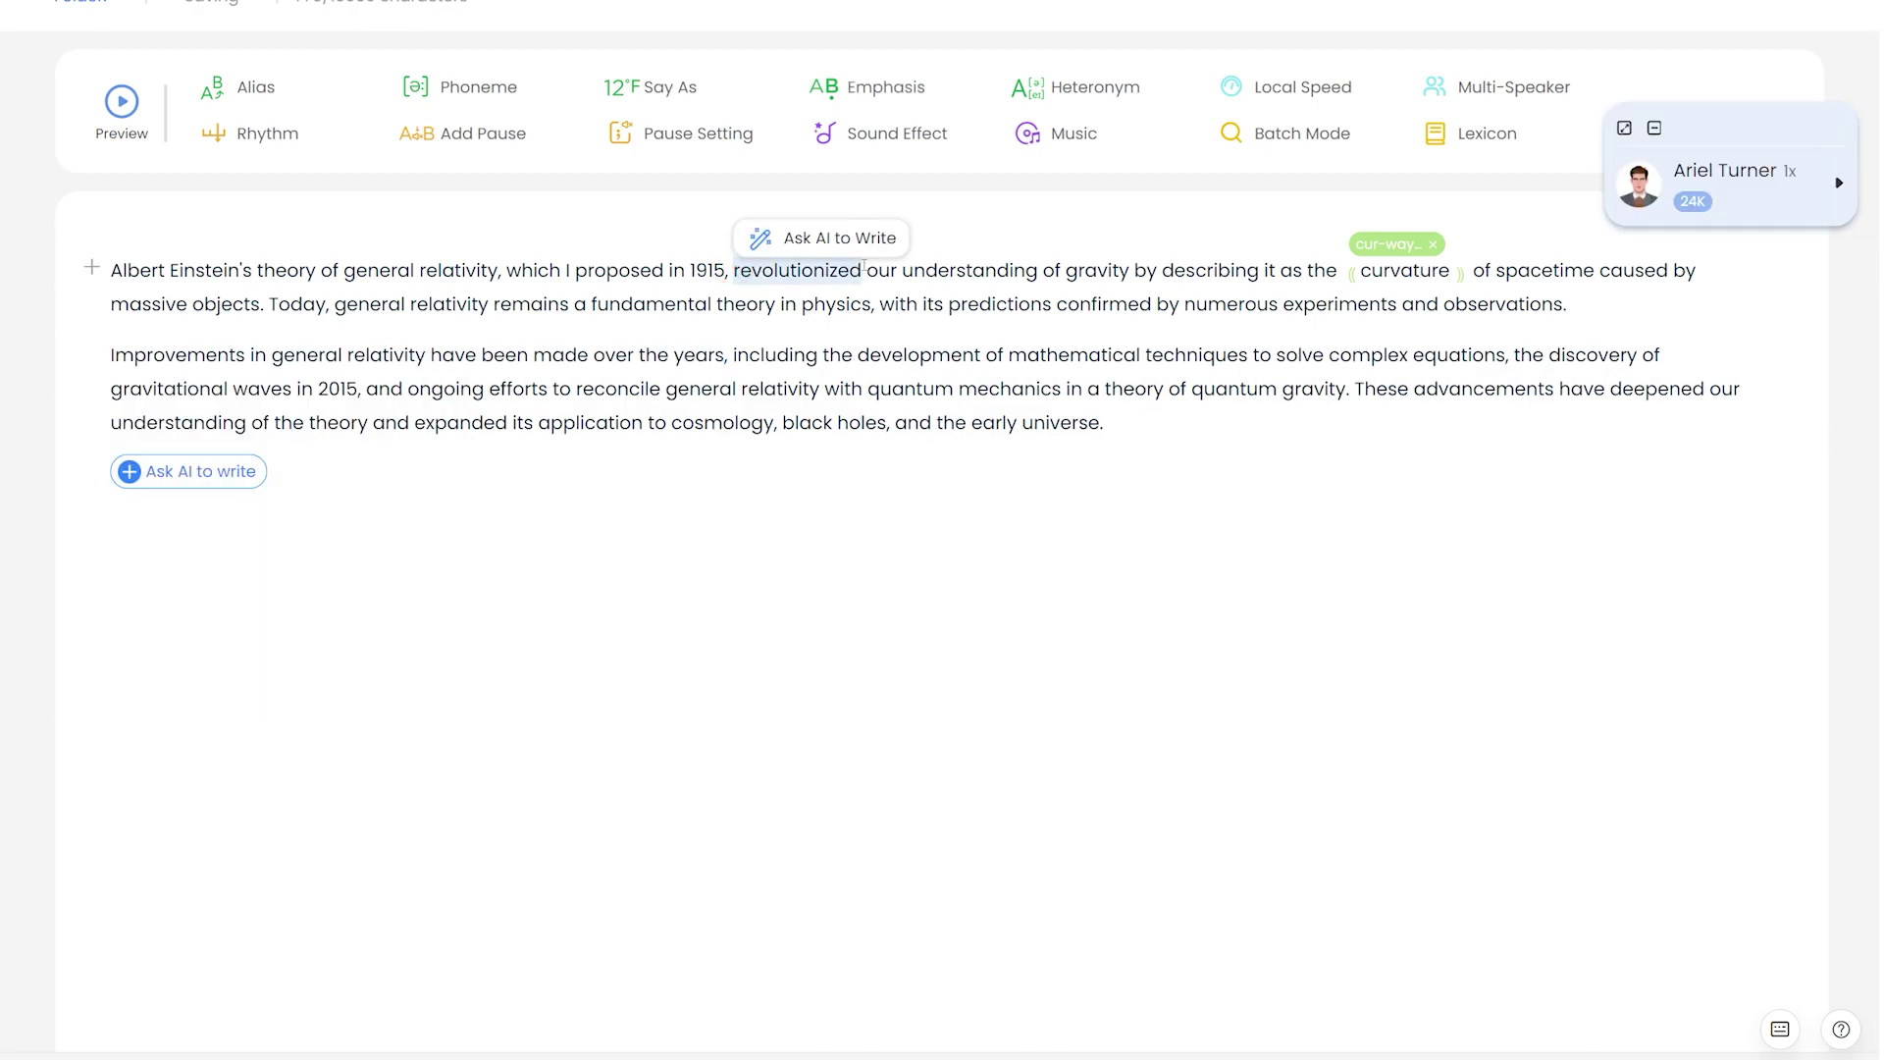
Step: Apply Emphasis+Elongation to 'revolutionized', then browse Local Speed for the opening sentence without choosing
click(876, 98)
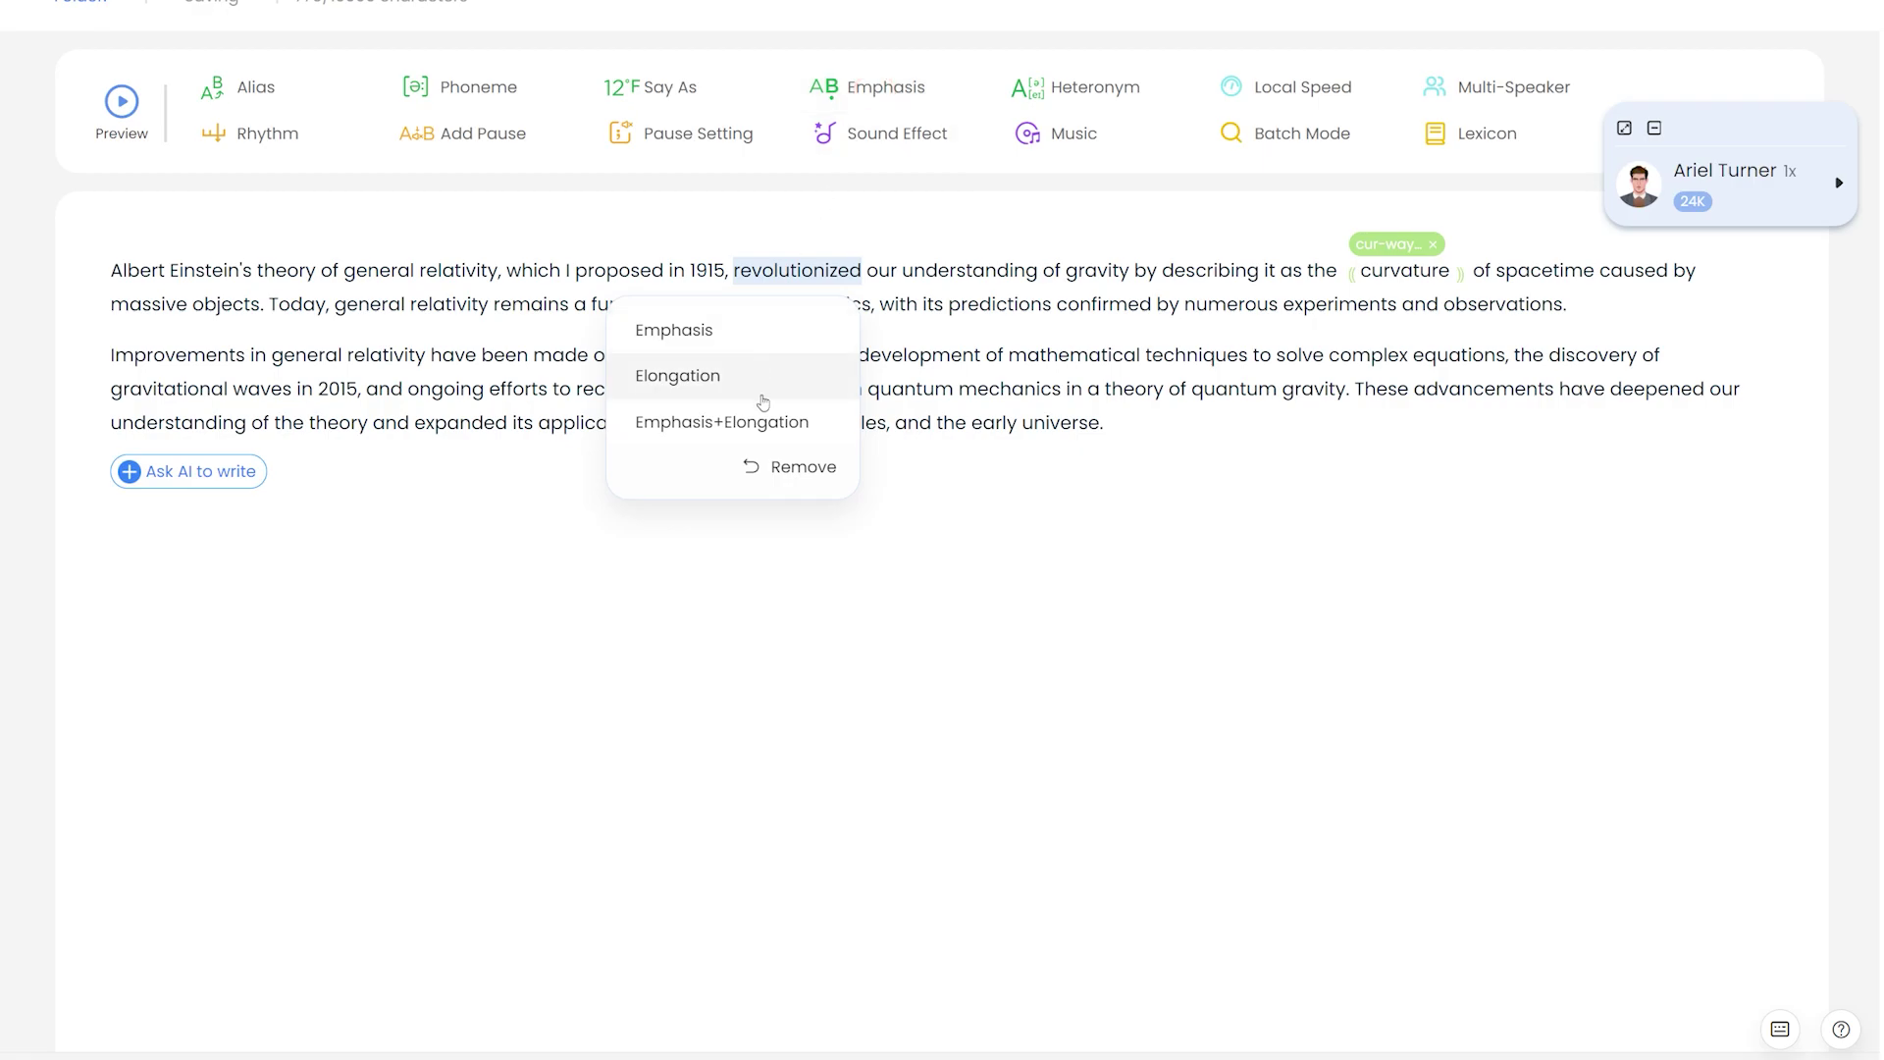
click(763, 422)
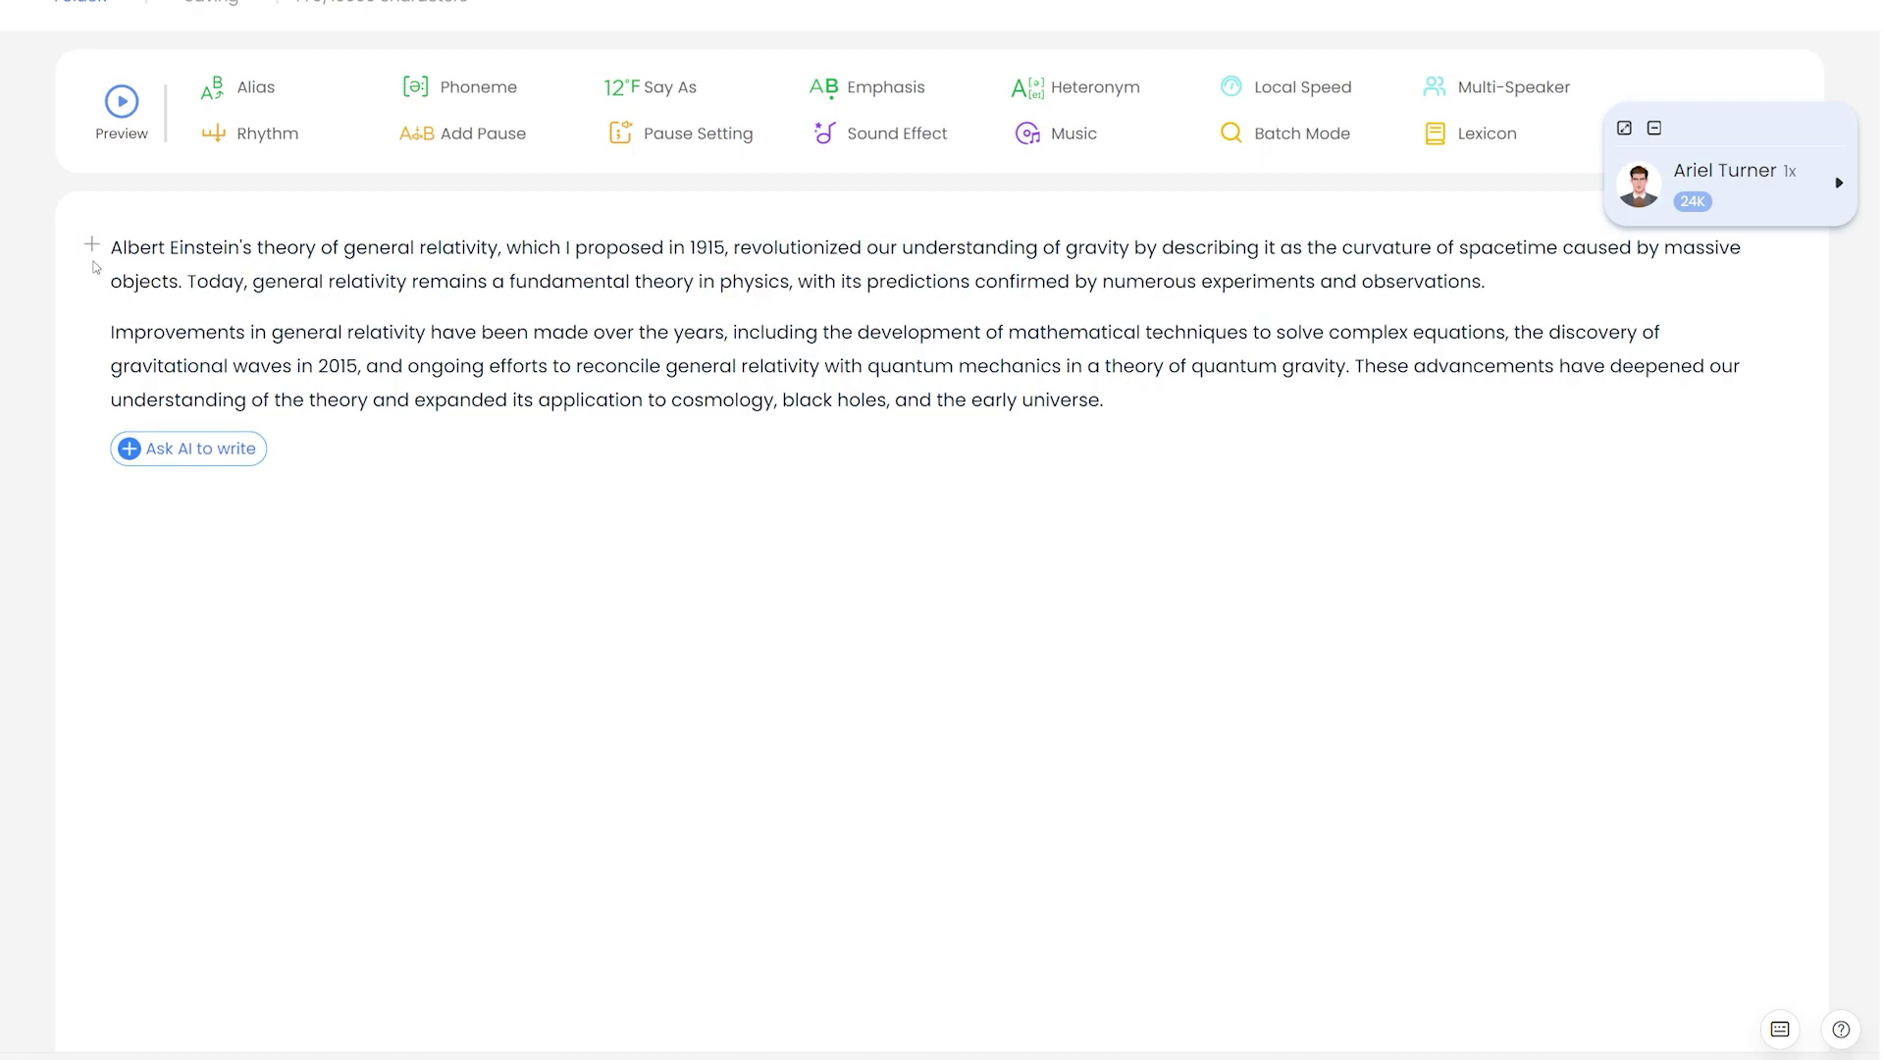
drag(112, 246, 184, 283)
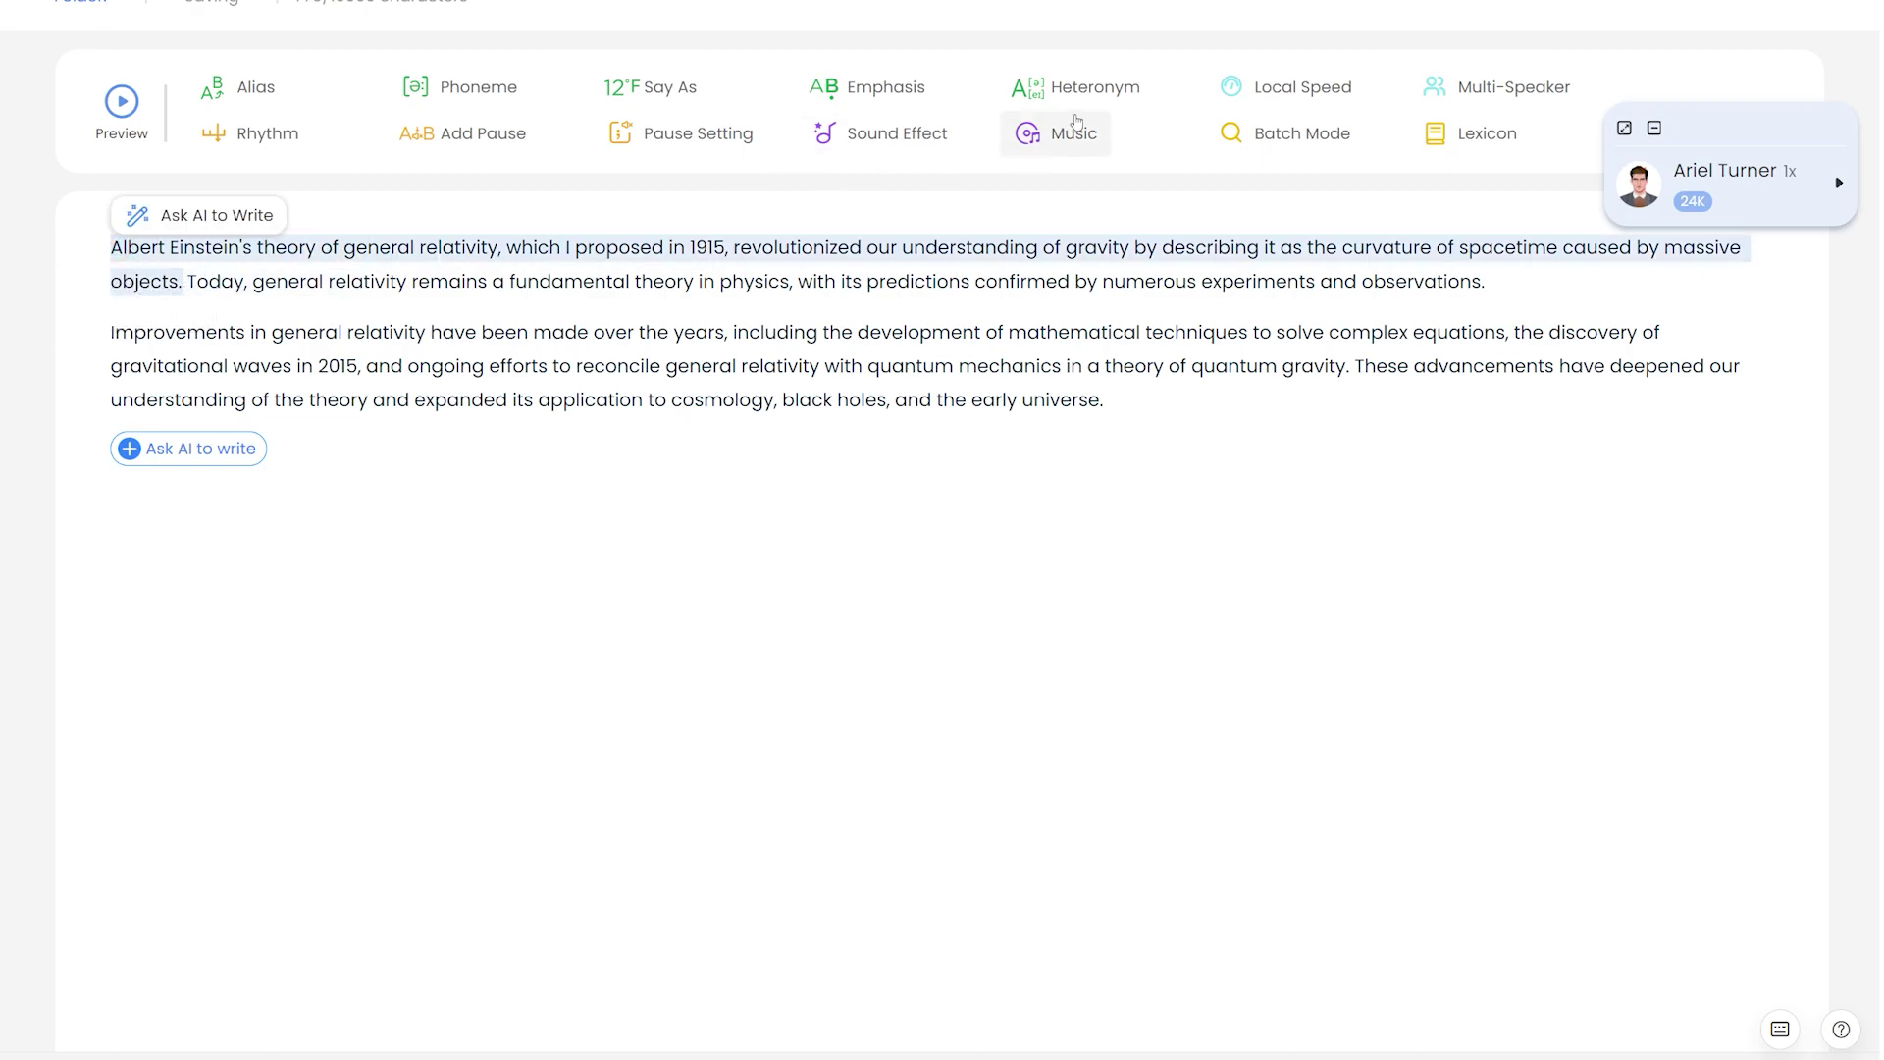
click(1273, 96)
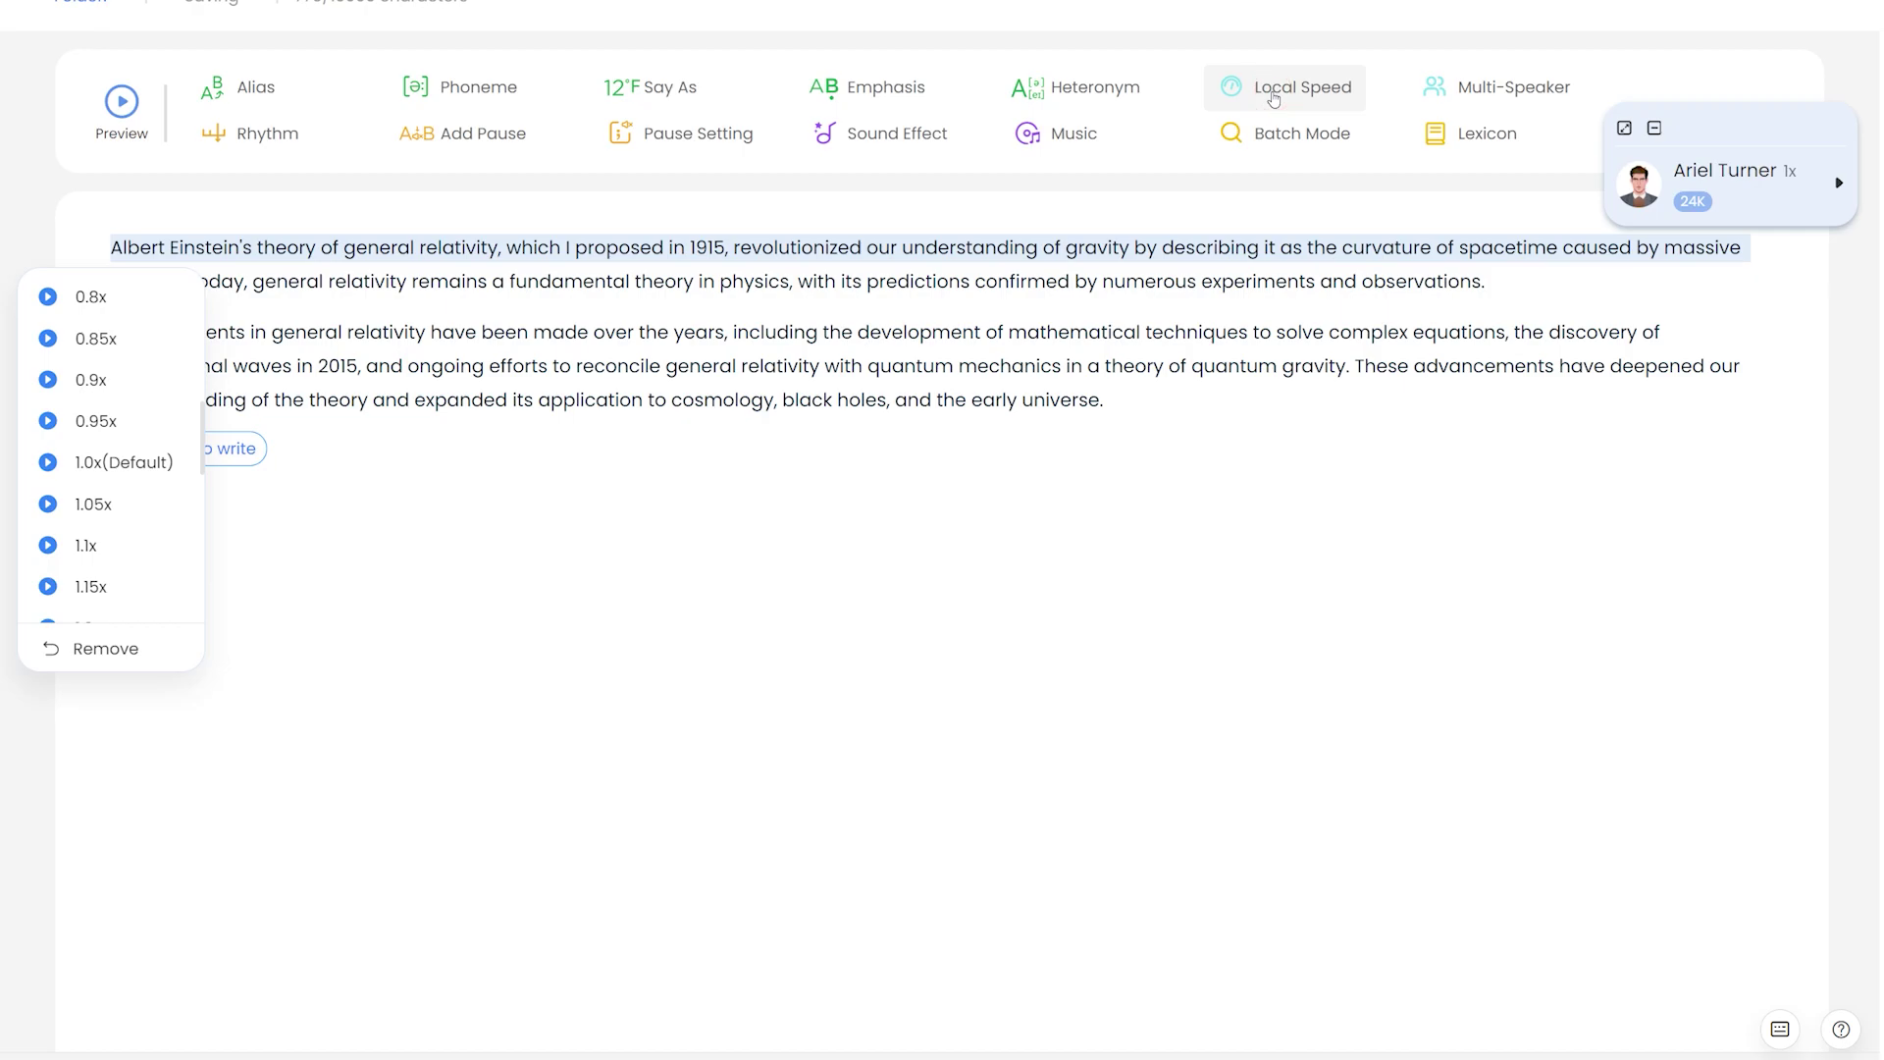
scroll(51, 543, down, 4)
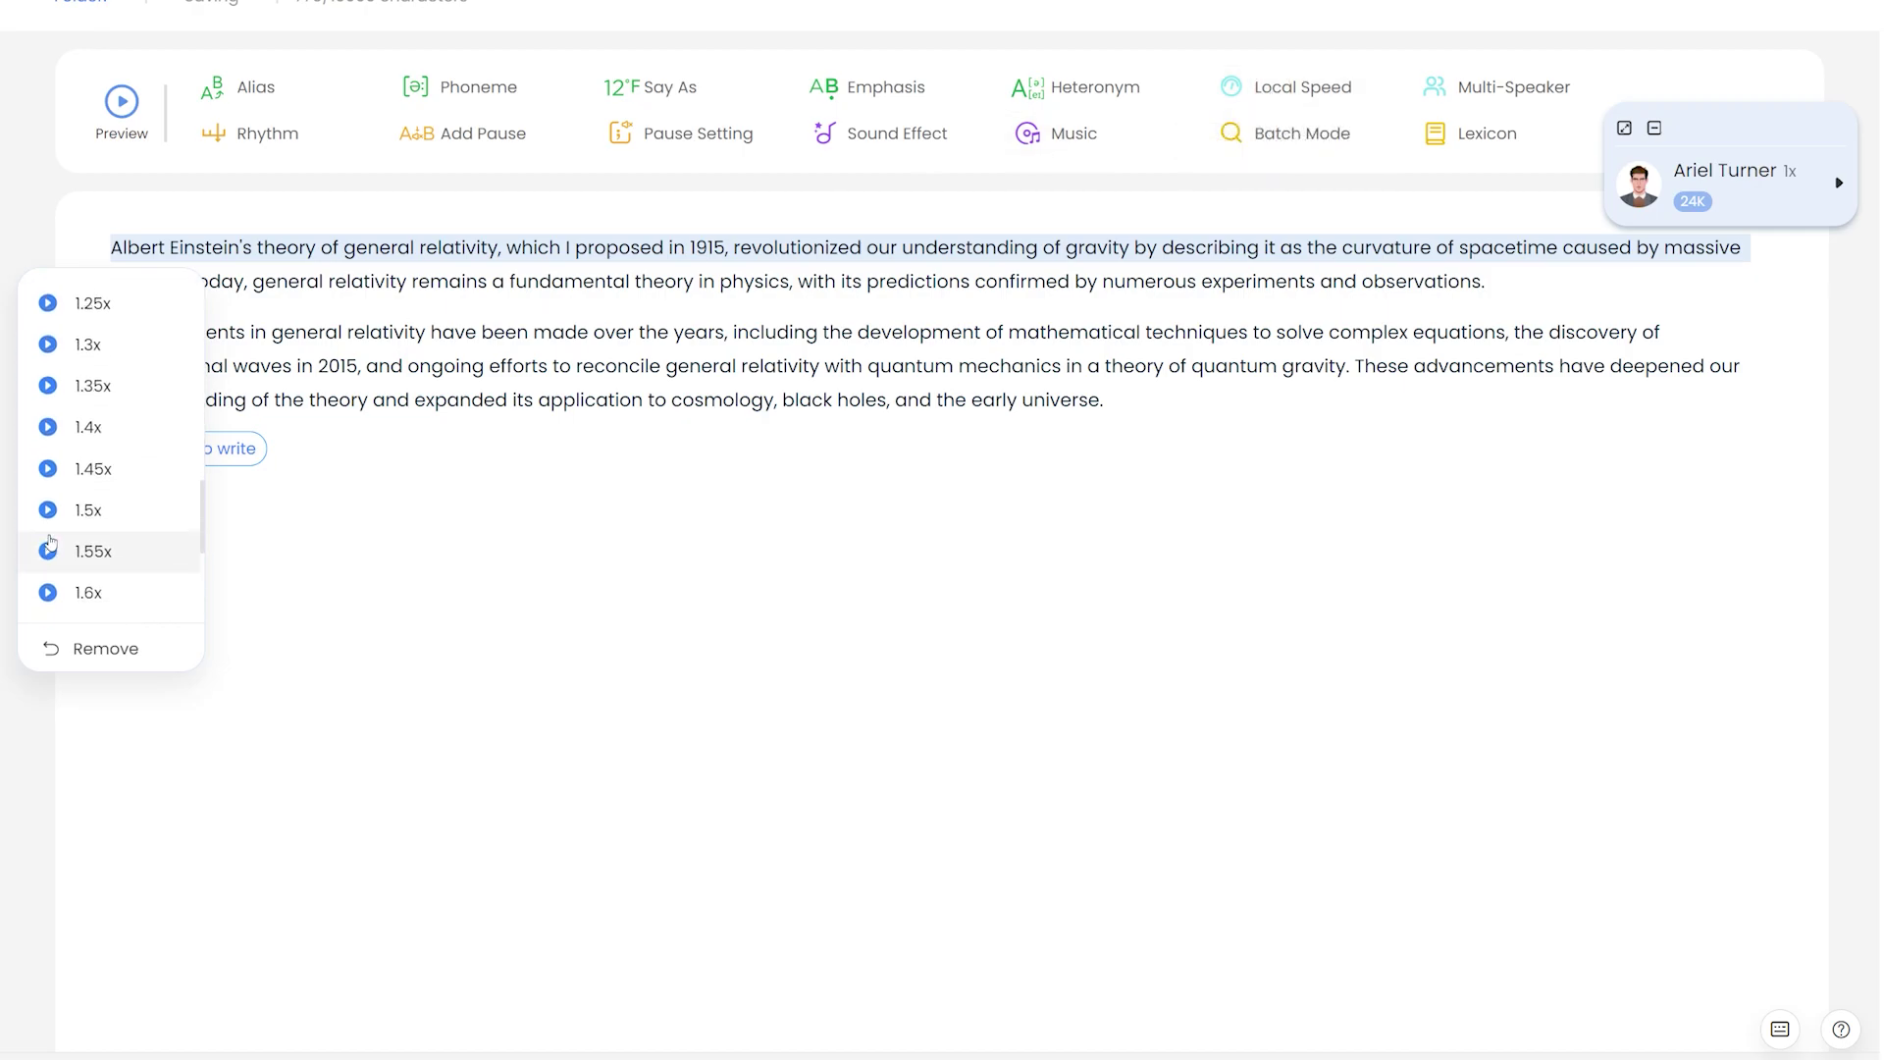
scroll(51, 543, up, 5)
click(88, 426)
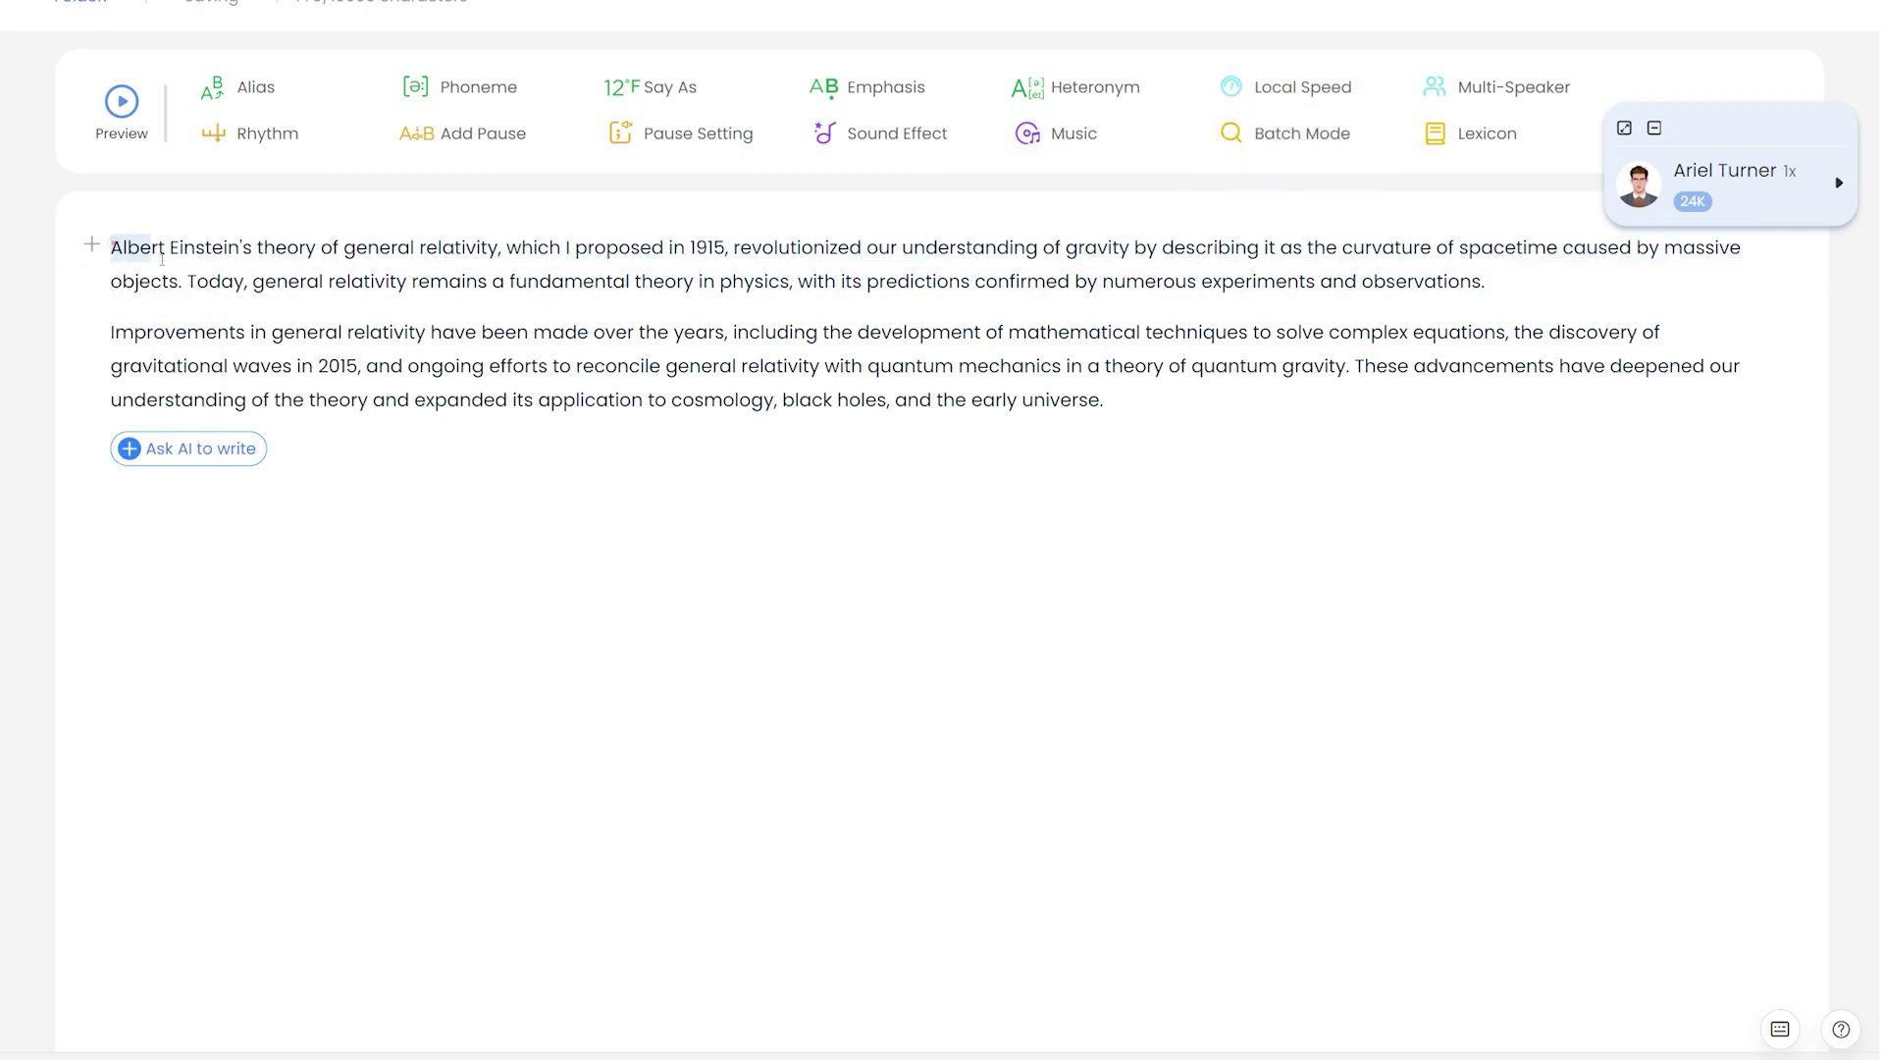
mouse_move(113, 246)
mouse_down()
mouse_move(182, 278)
mouse_move(1080, 250)
mouse_move(1527, 267)
mouse_move(1532, 286)
mouse_up()
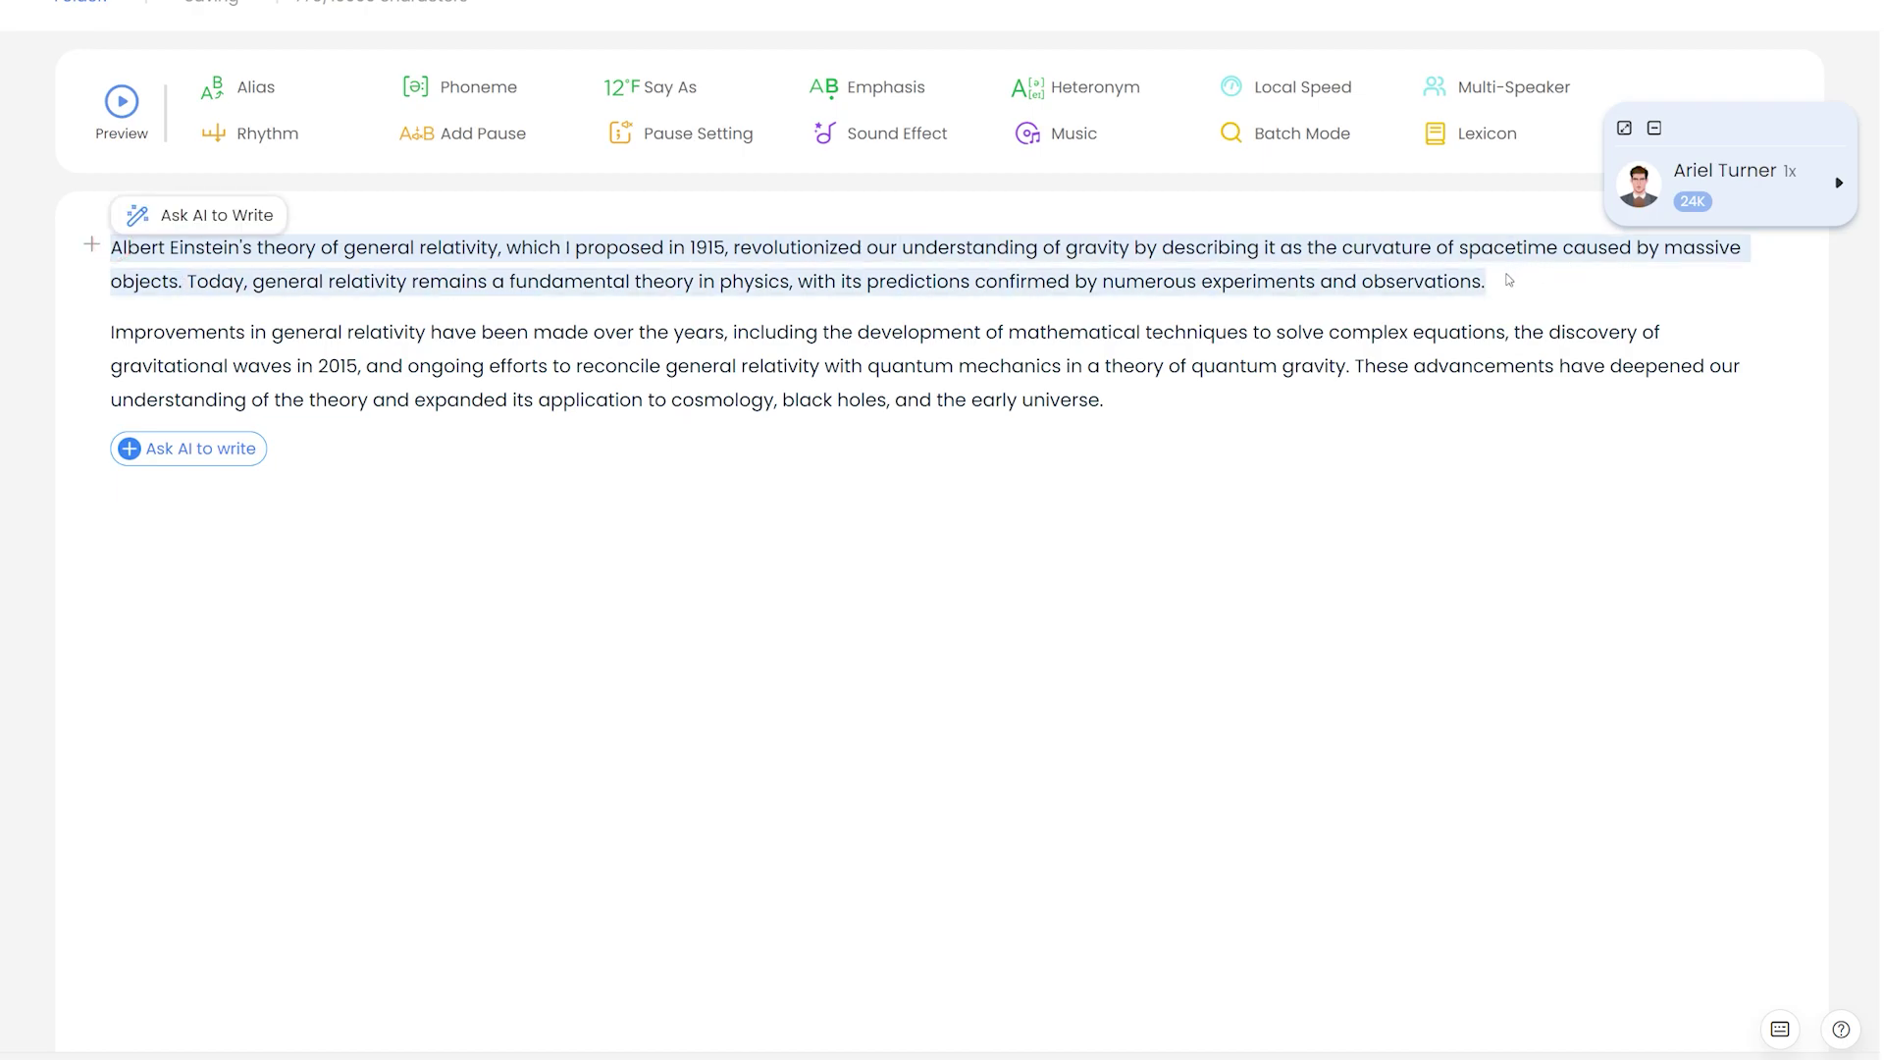
Step: Assign a different Multi-Speaker voice to each of the two paragraphs
click(1510, 94)
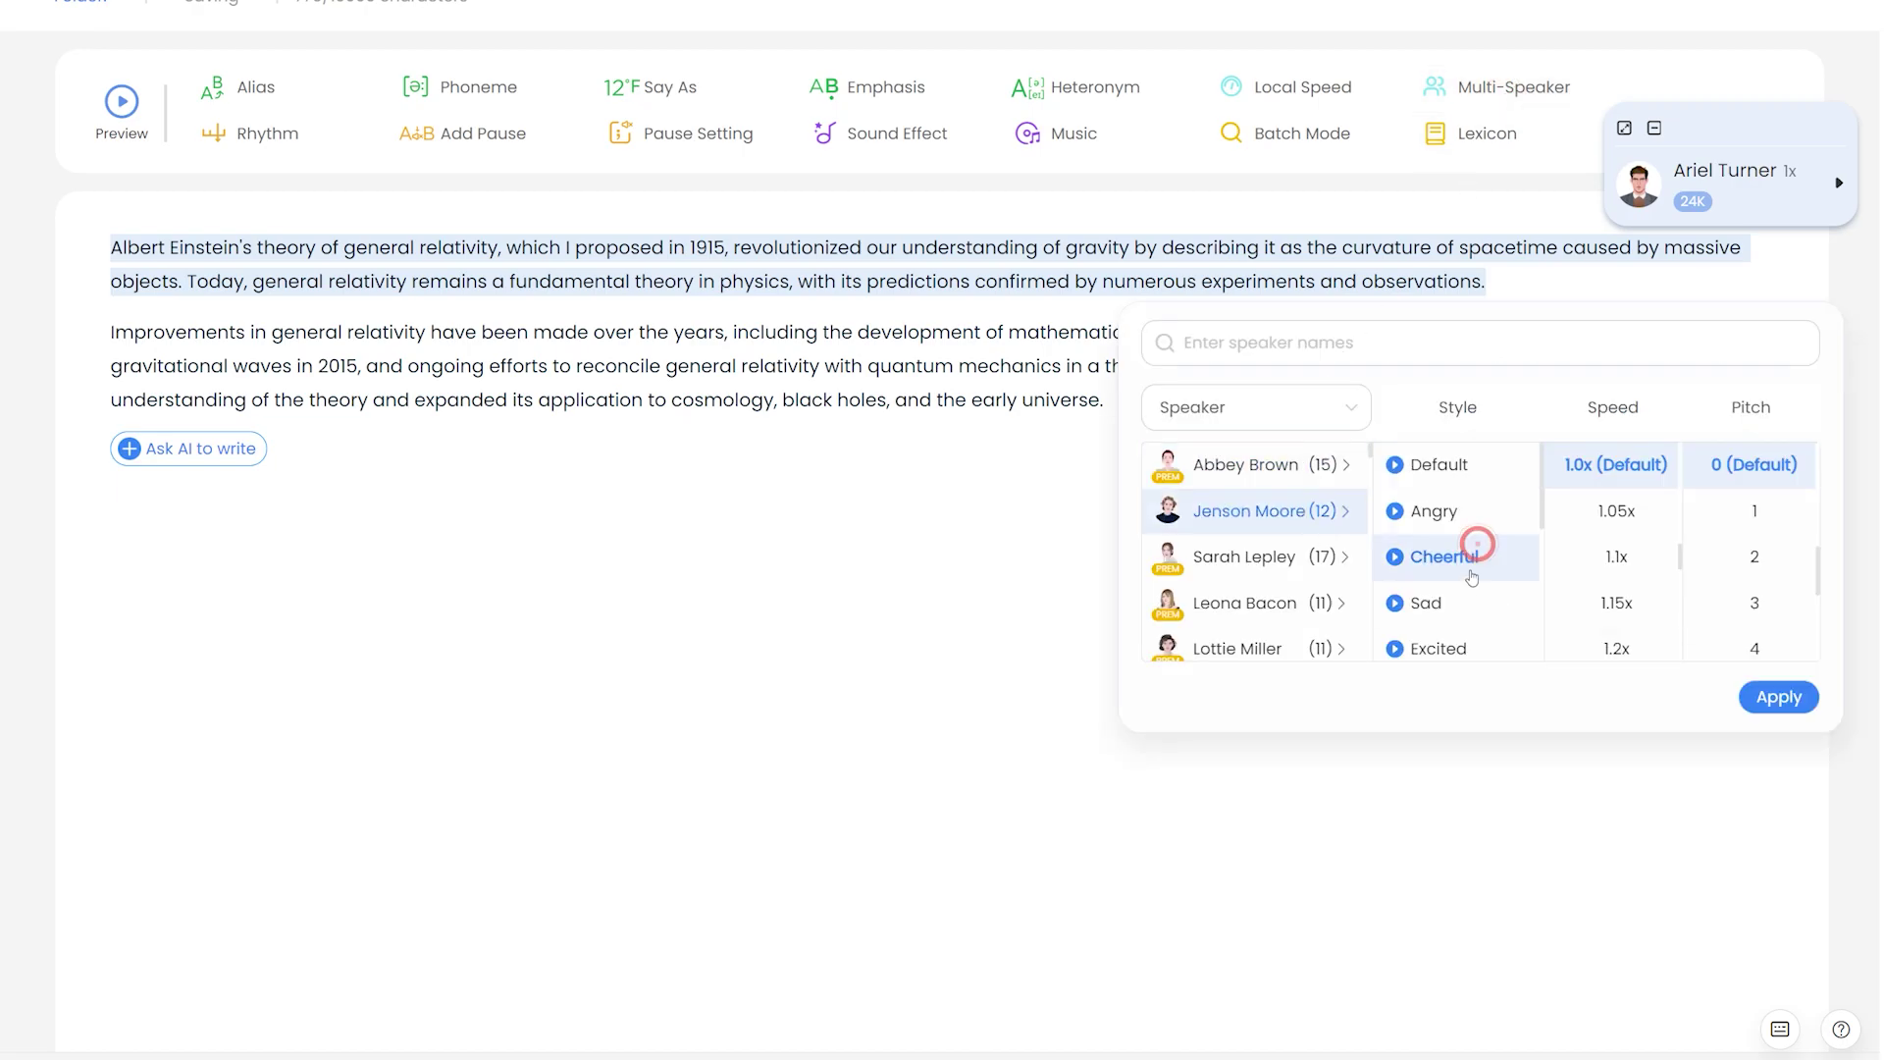
click(1778, 697)
drag(98, 350, 1104, 419)
click(1398, 835)
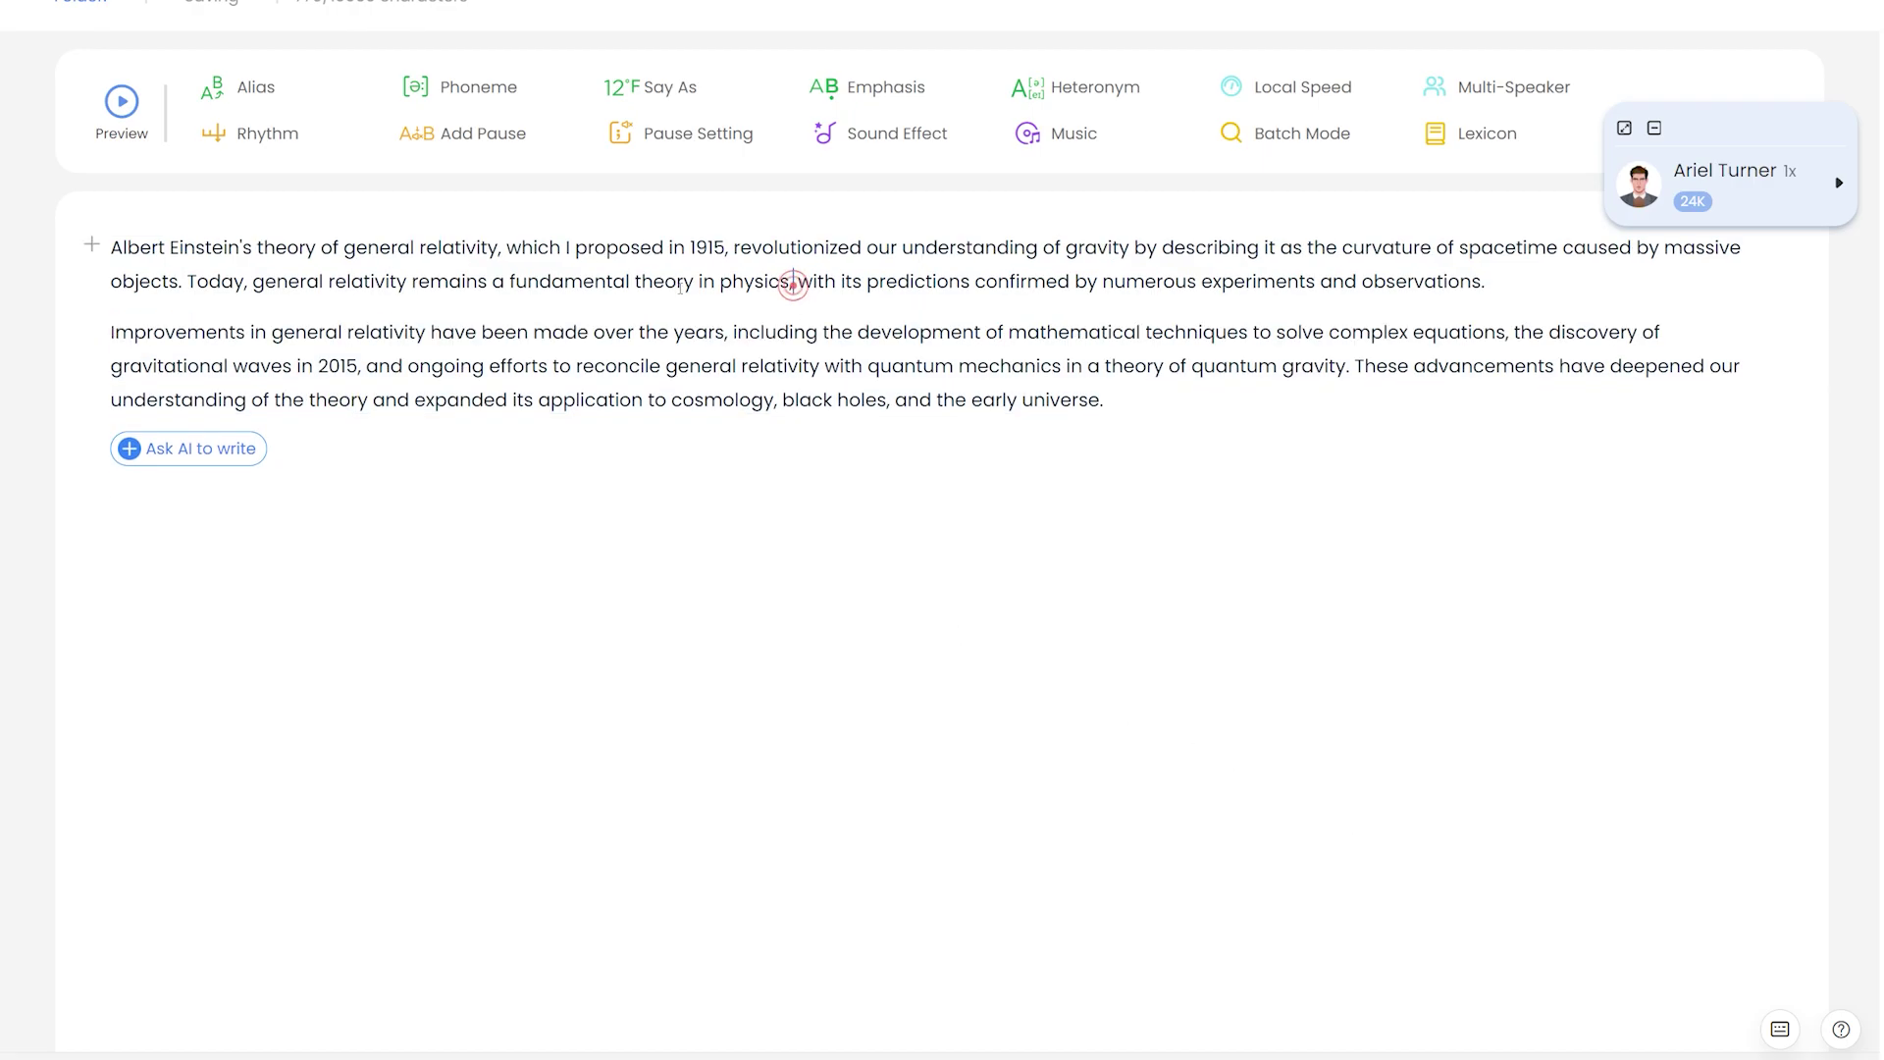
Step: Insert a Rhythm Short break and a 300ms pause after 'physics,', then delete the 300ms pause
click(261, 138)
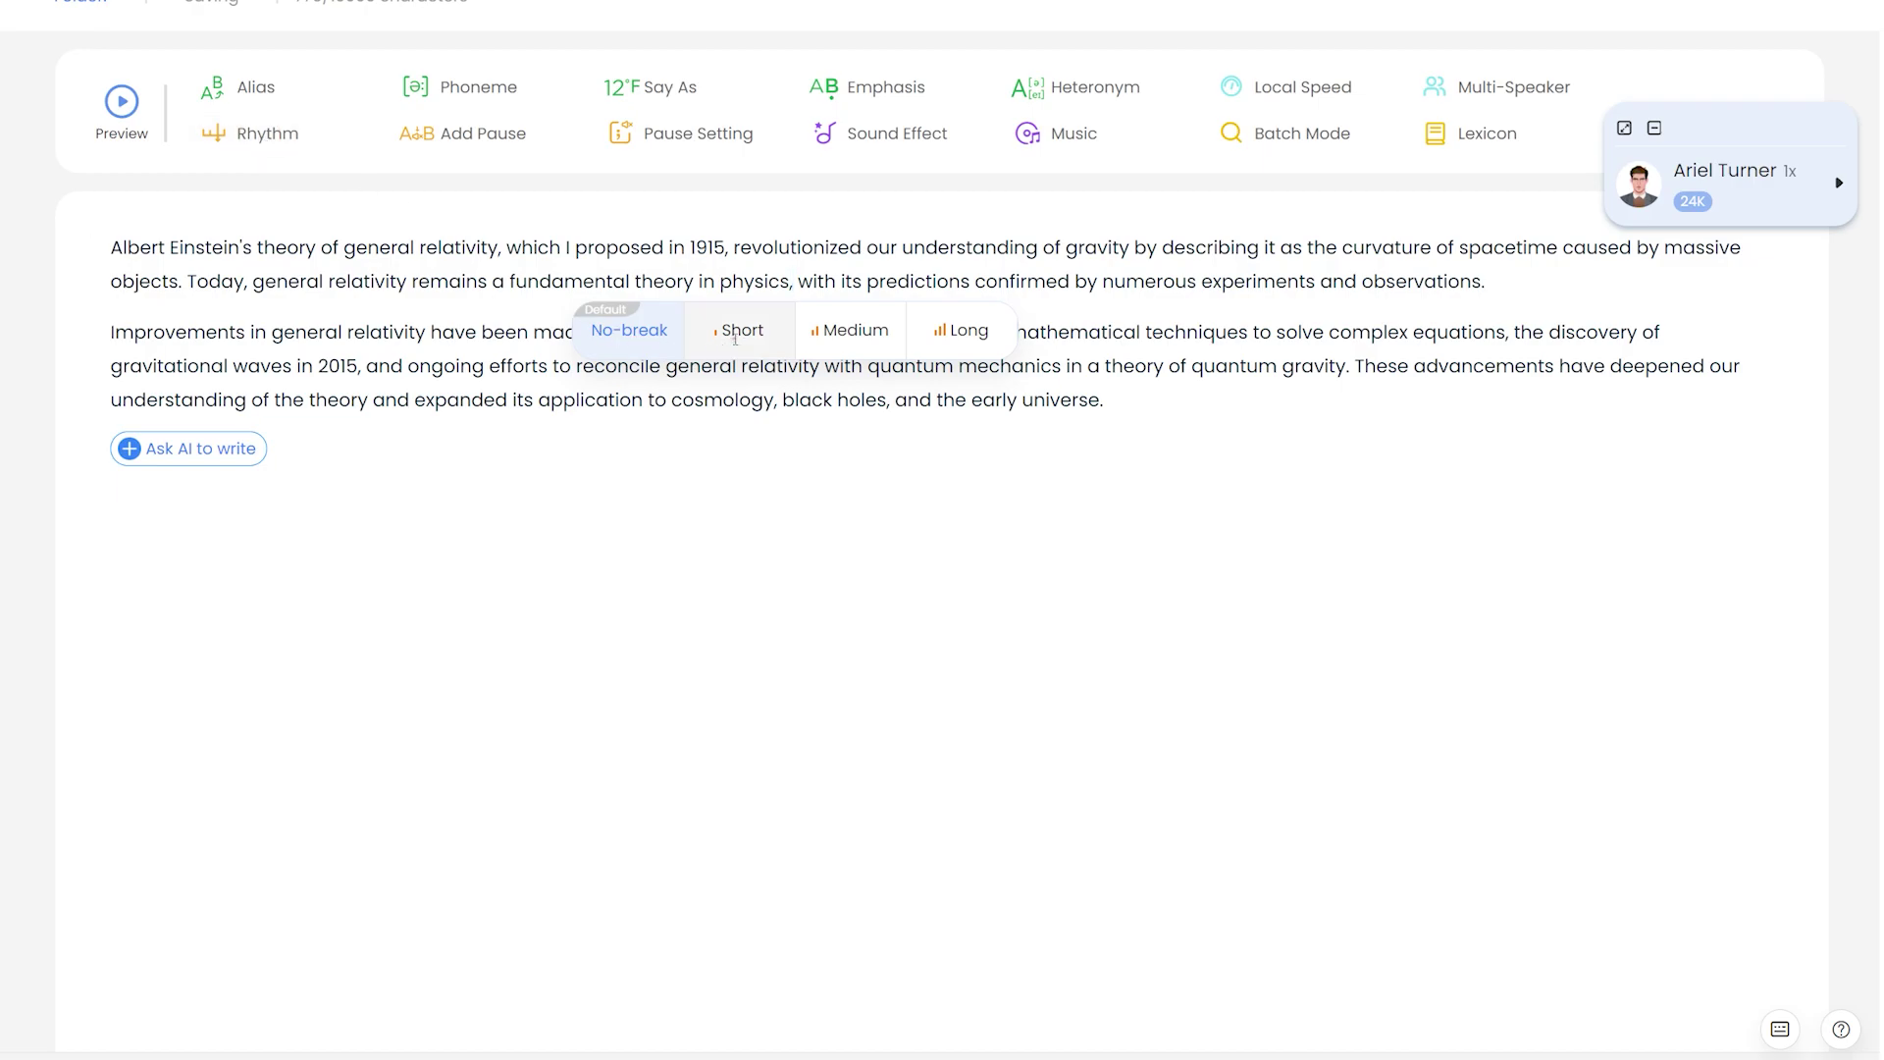
click(735, 332)
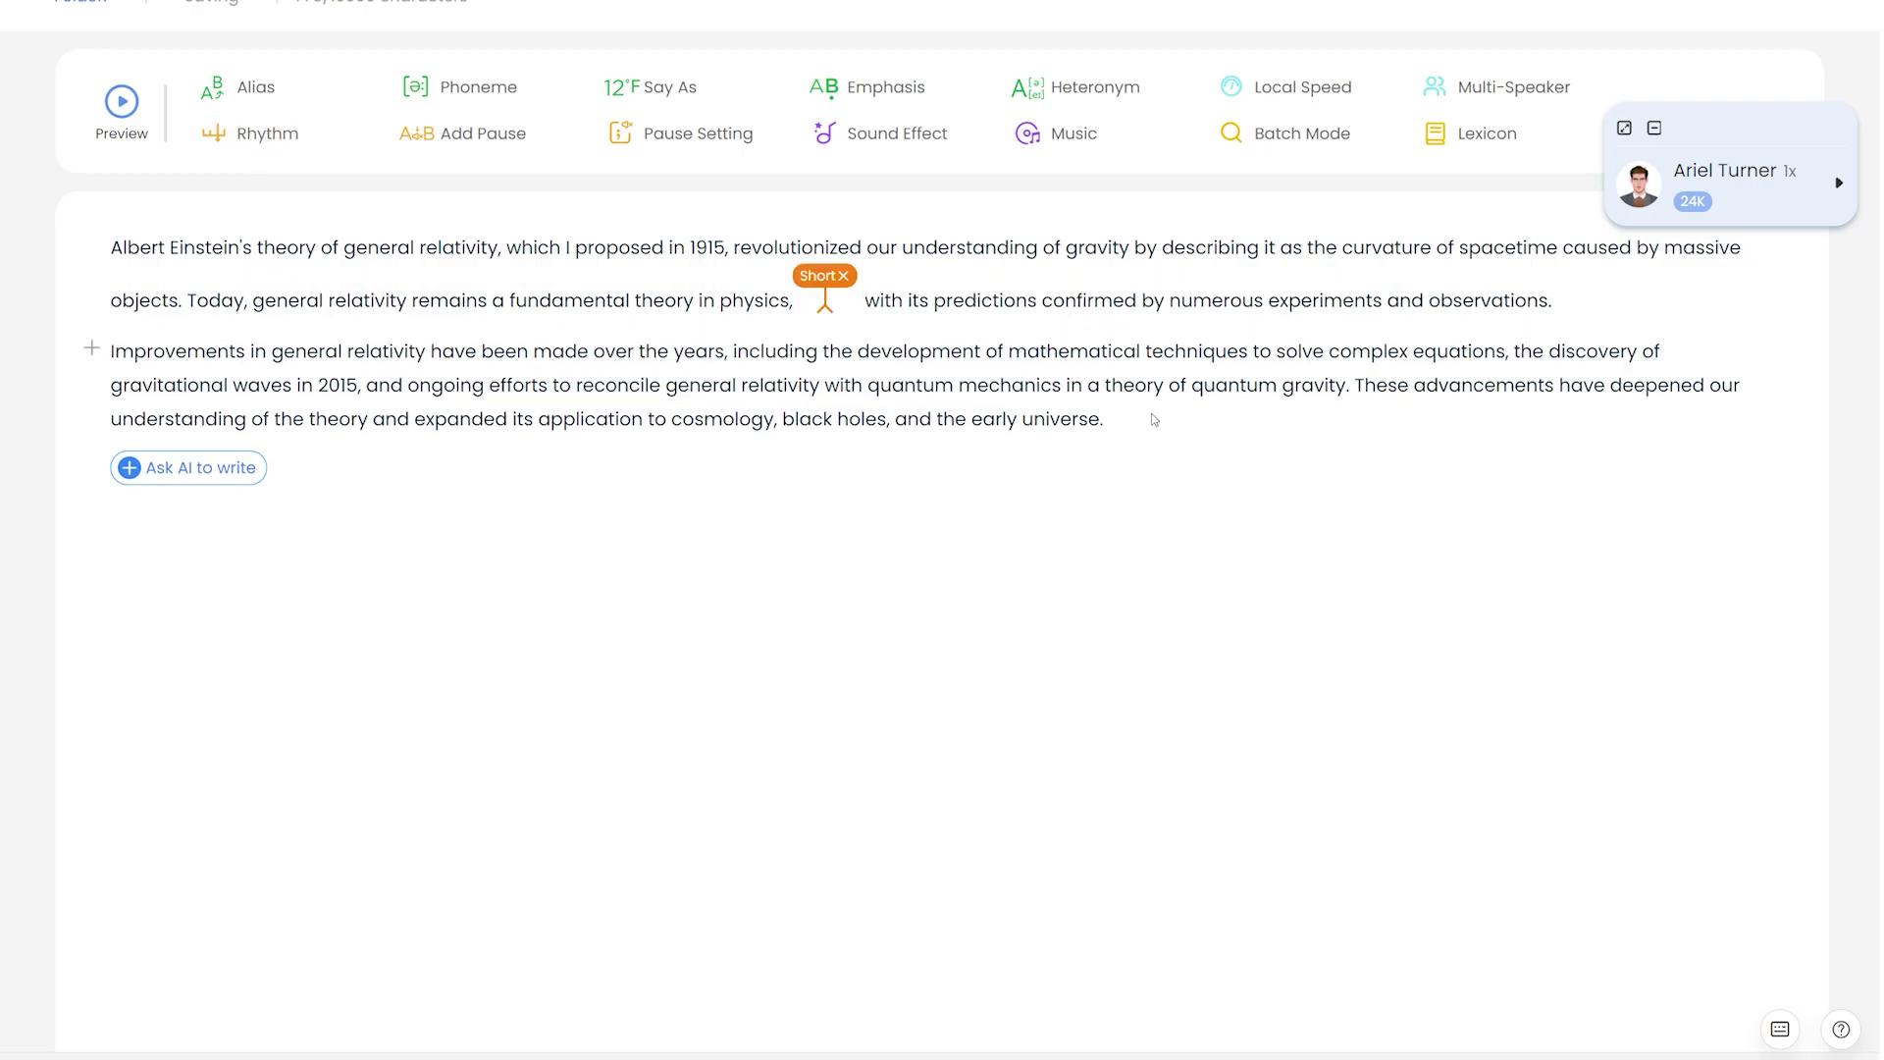
click(456, 145)
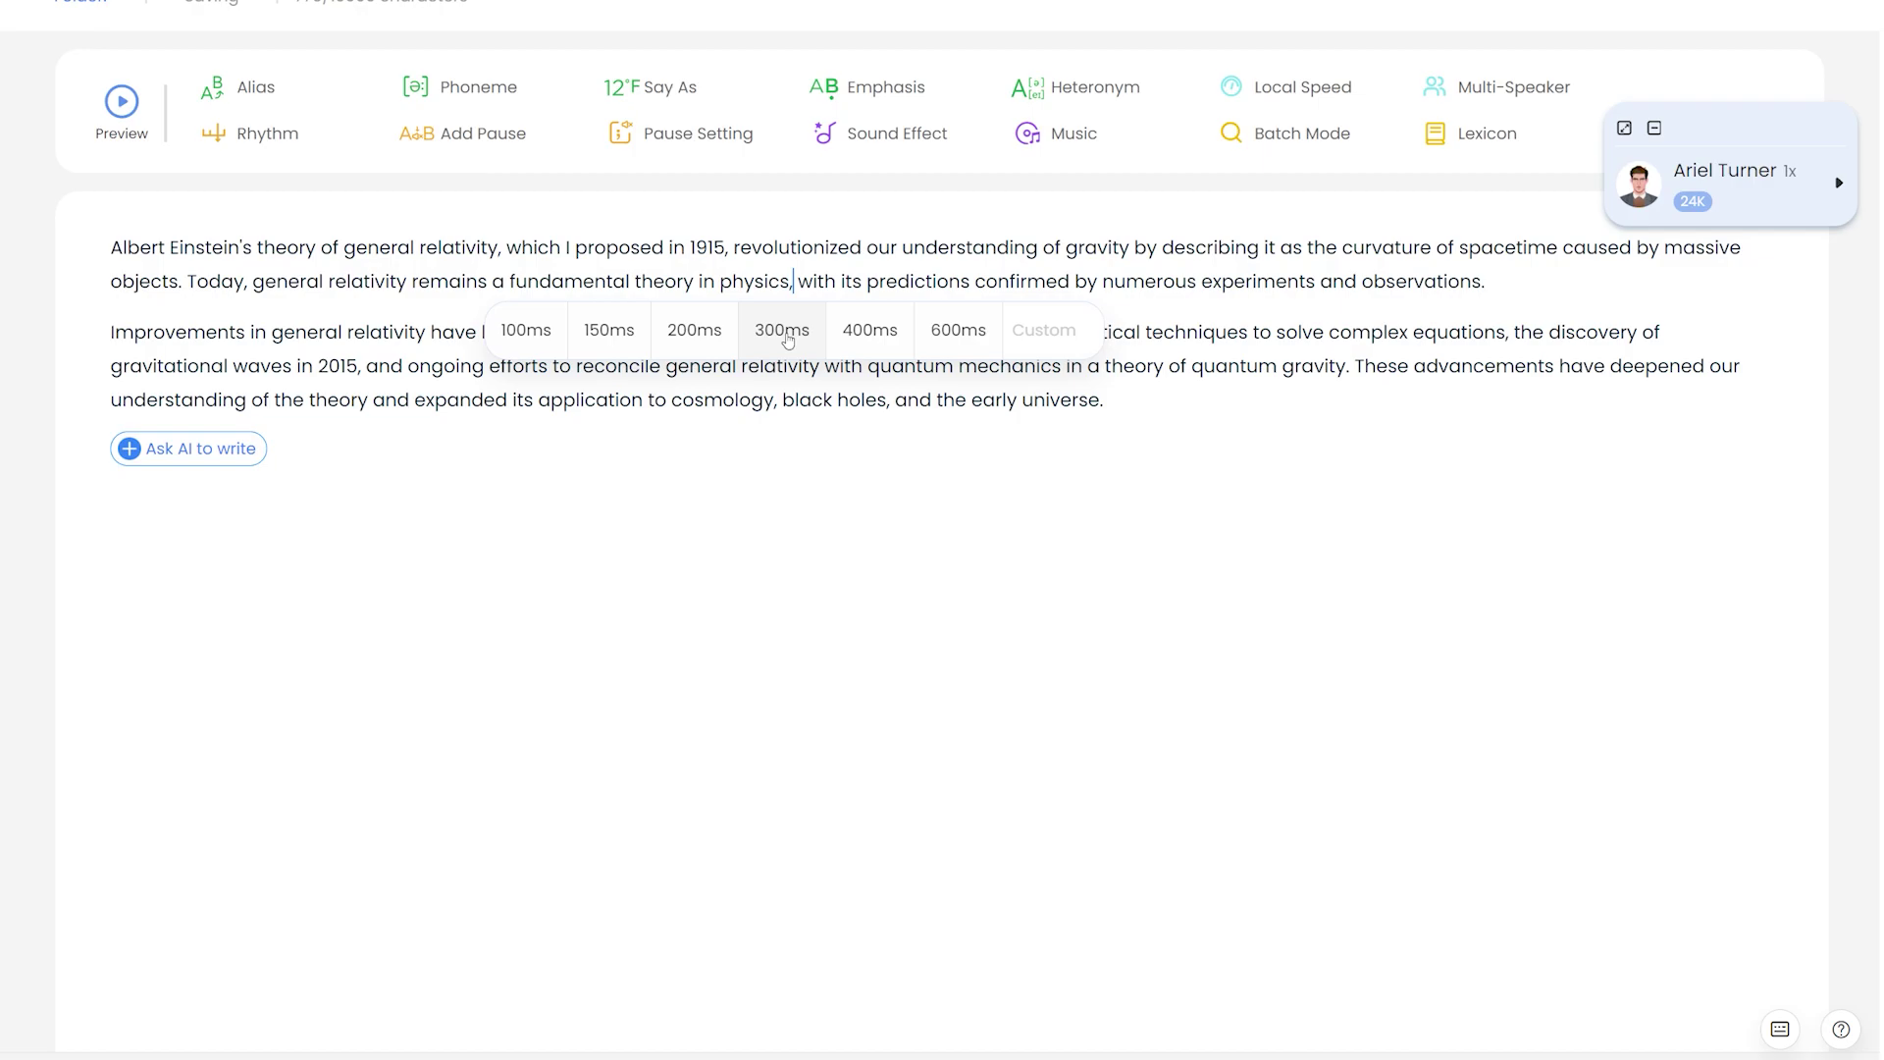
click(782, 331)
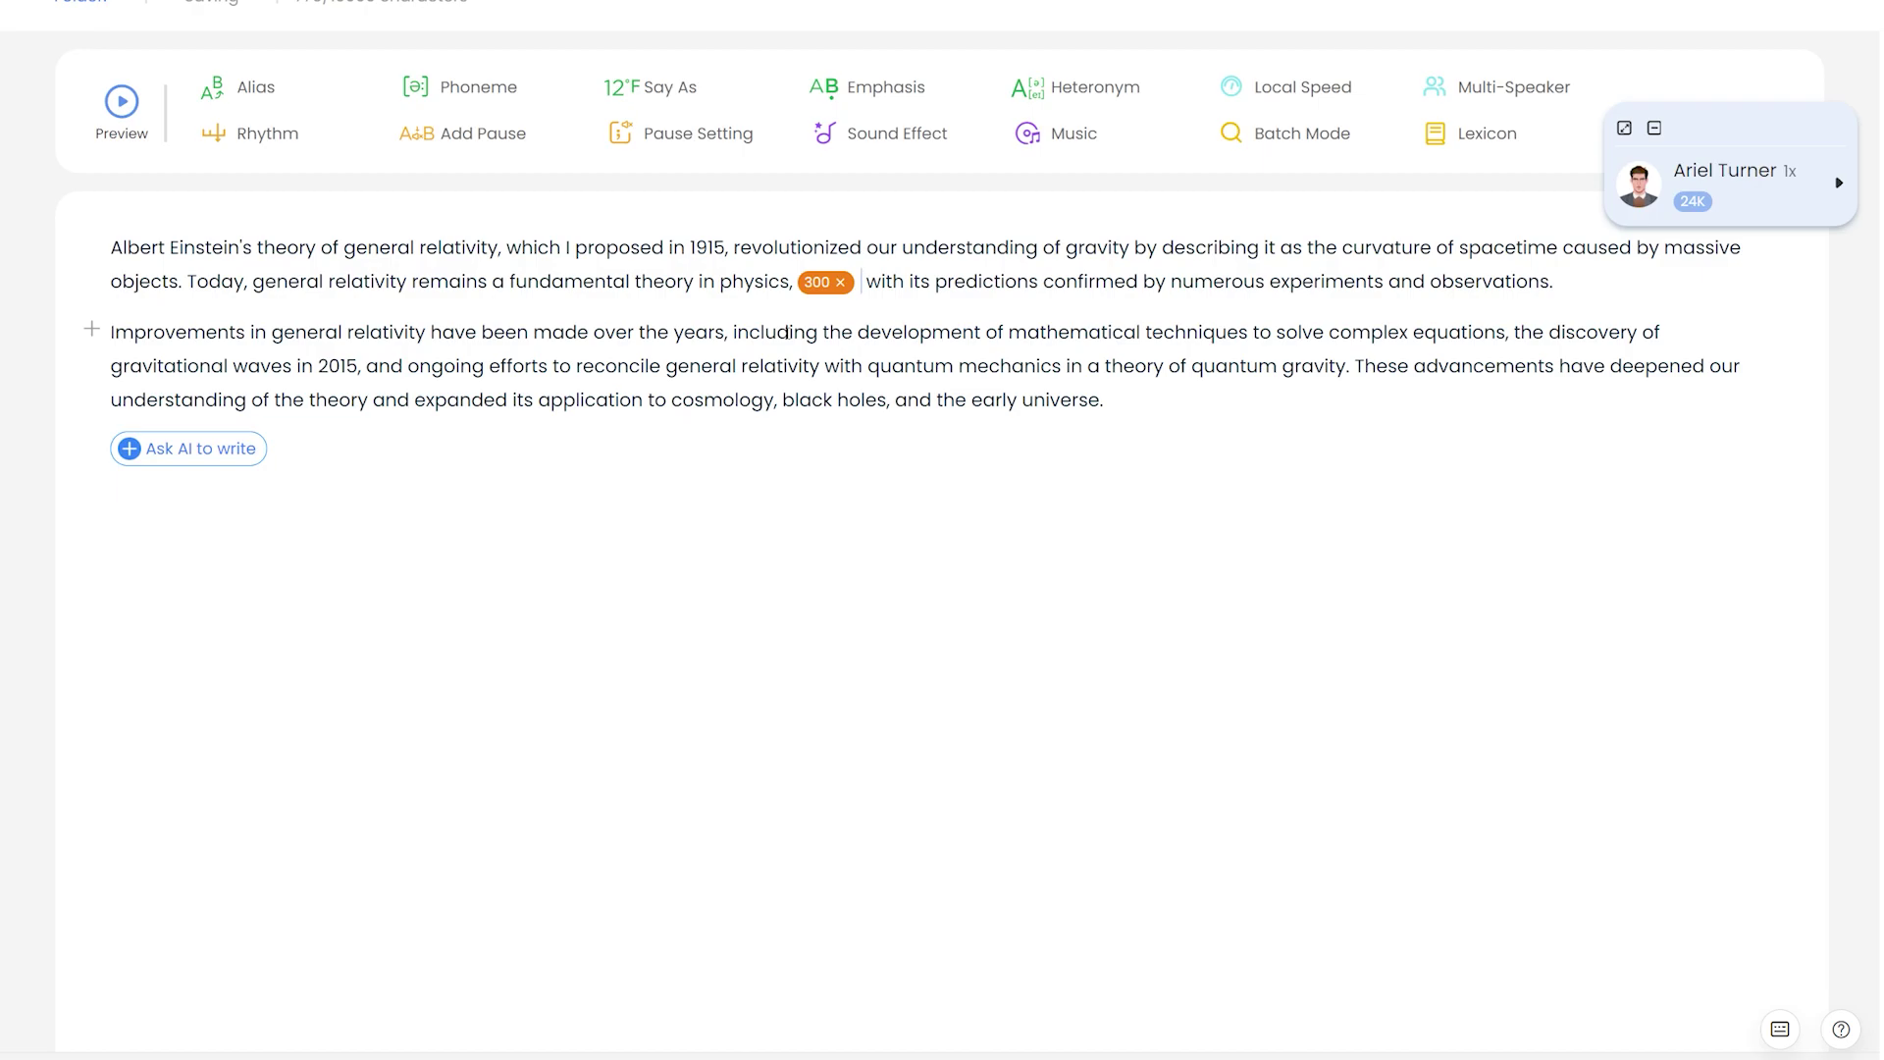
key(BackSpace)
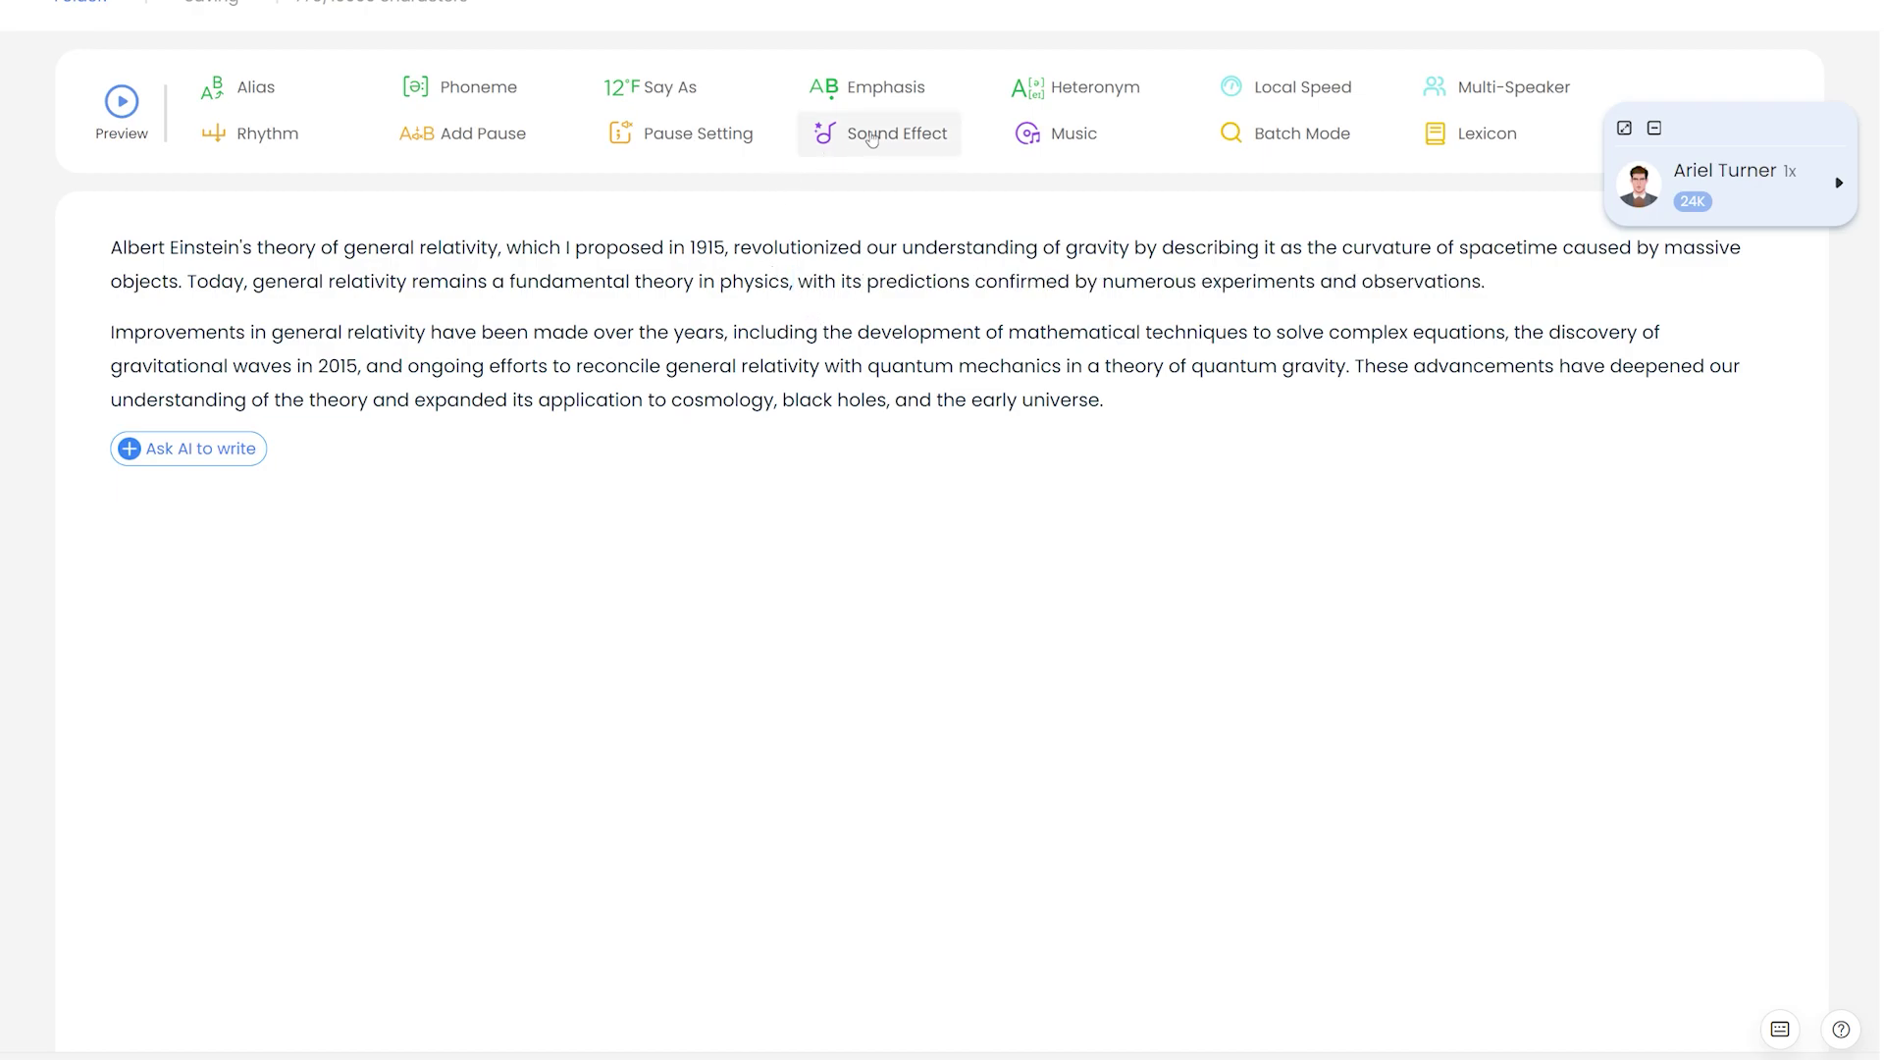
Step: Insert a Bubbling sound effect after 'physics,' and lower its volume
click(883, 134)
scroll(947, 520, down, 2)
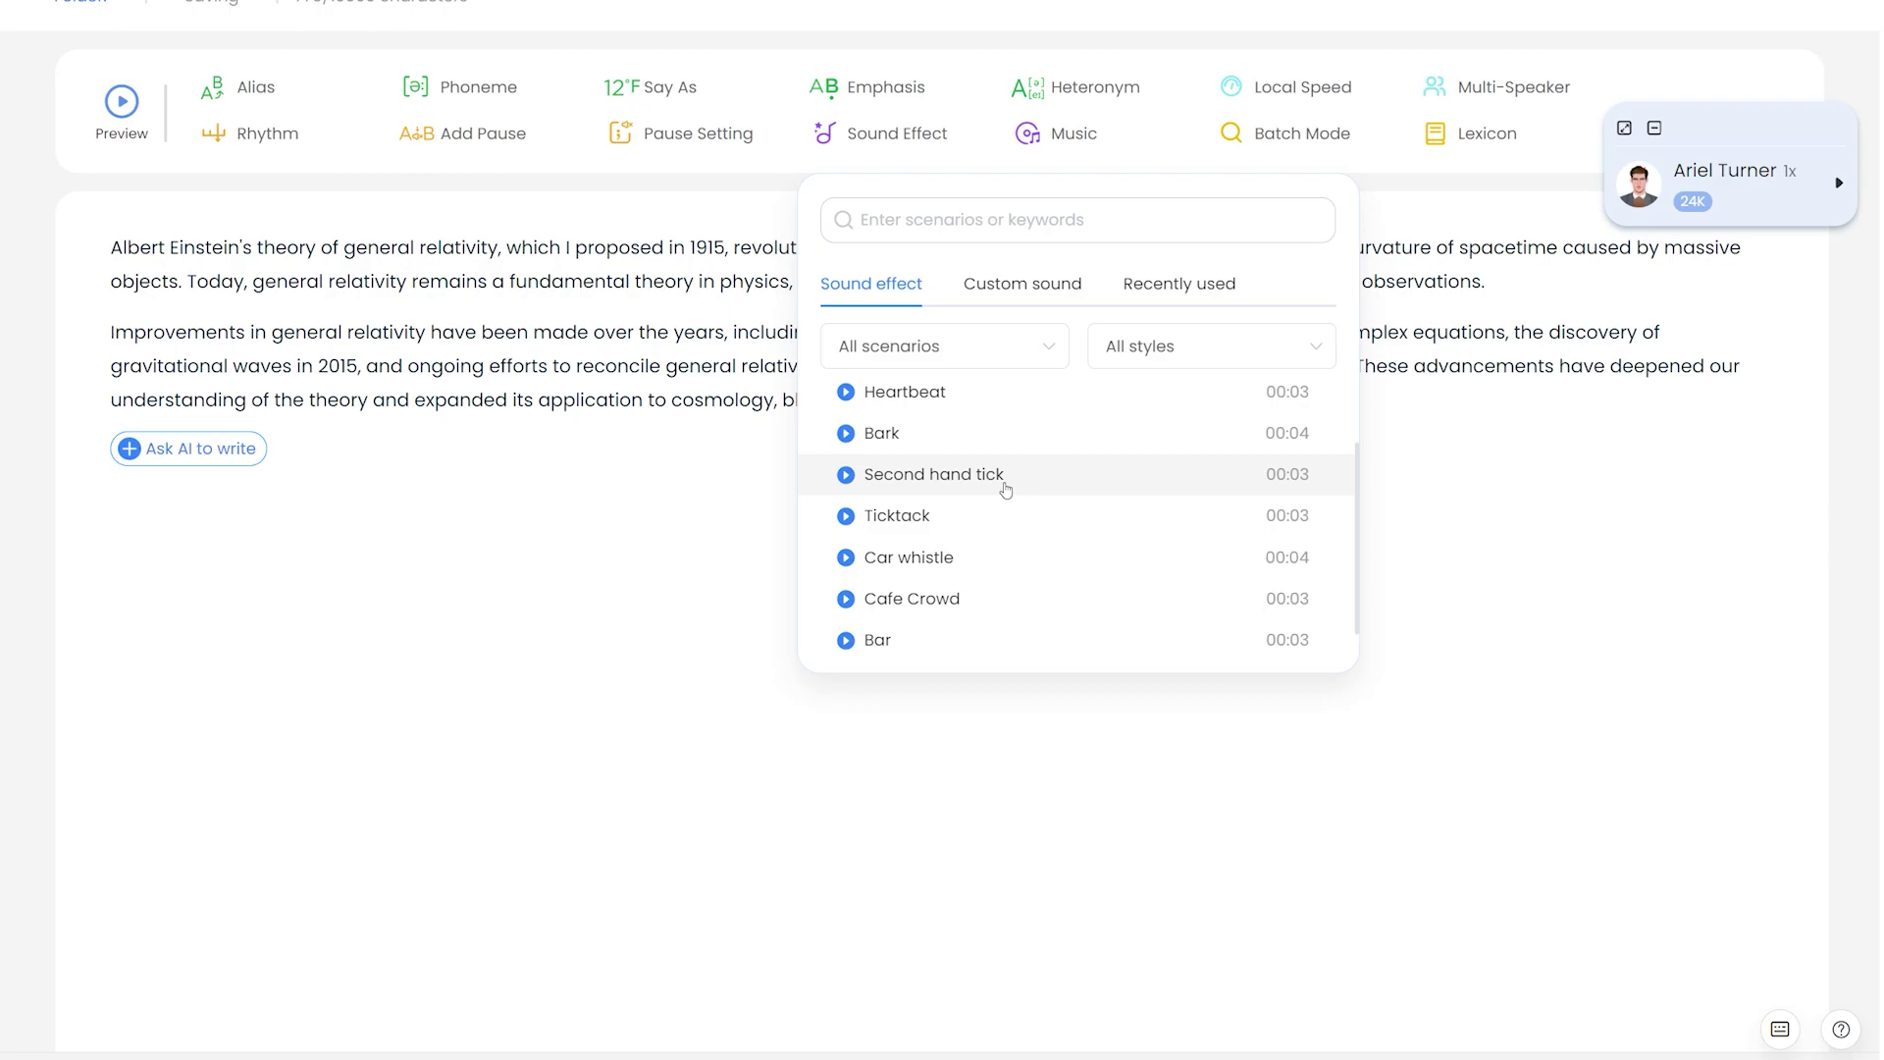
scroll(1008, 520, down, 1)
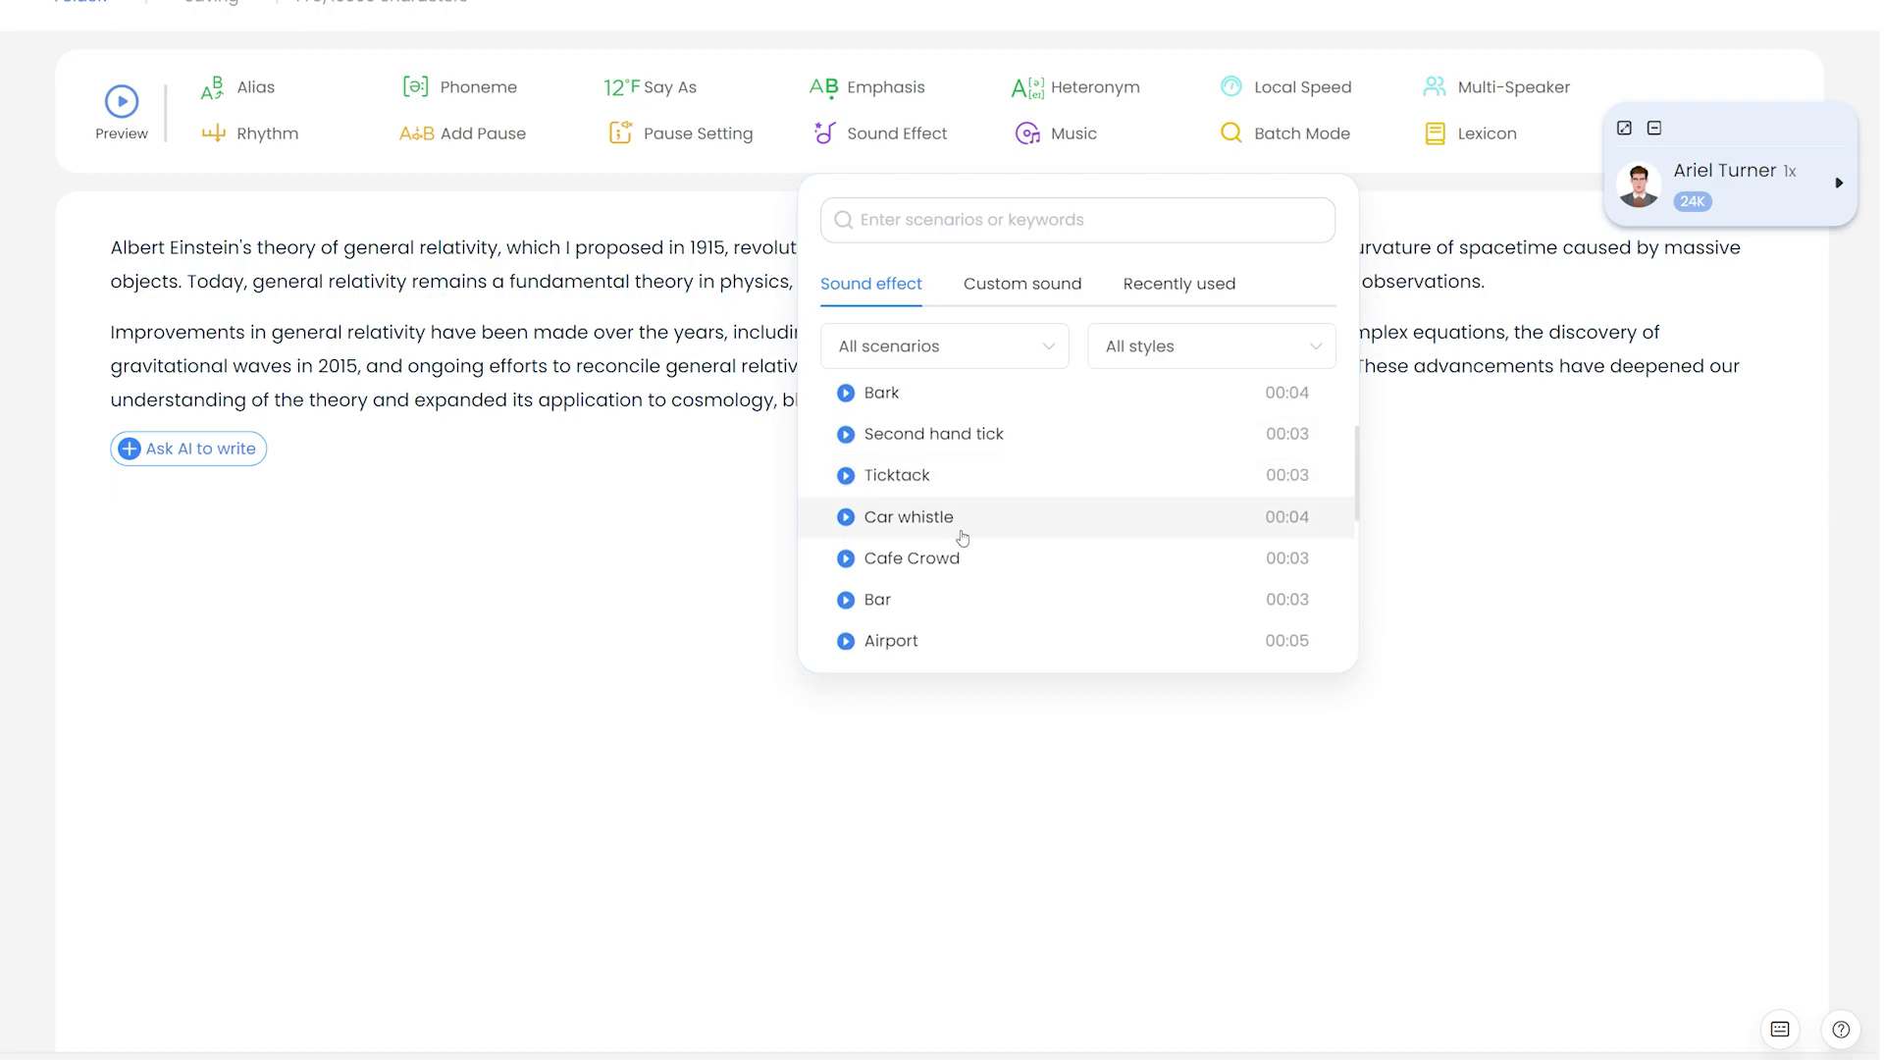
scroll(1011, 571, down, 5)
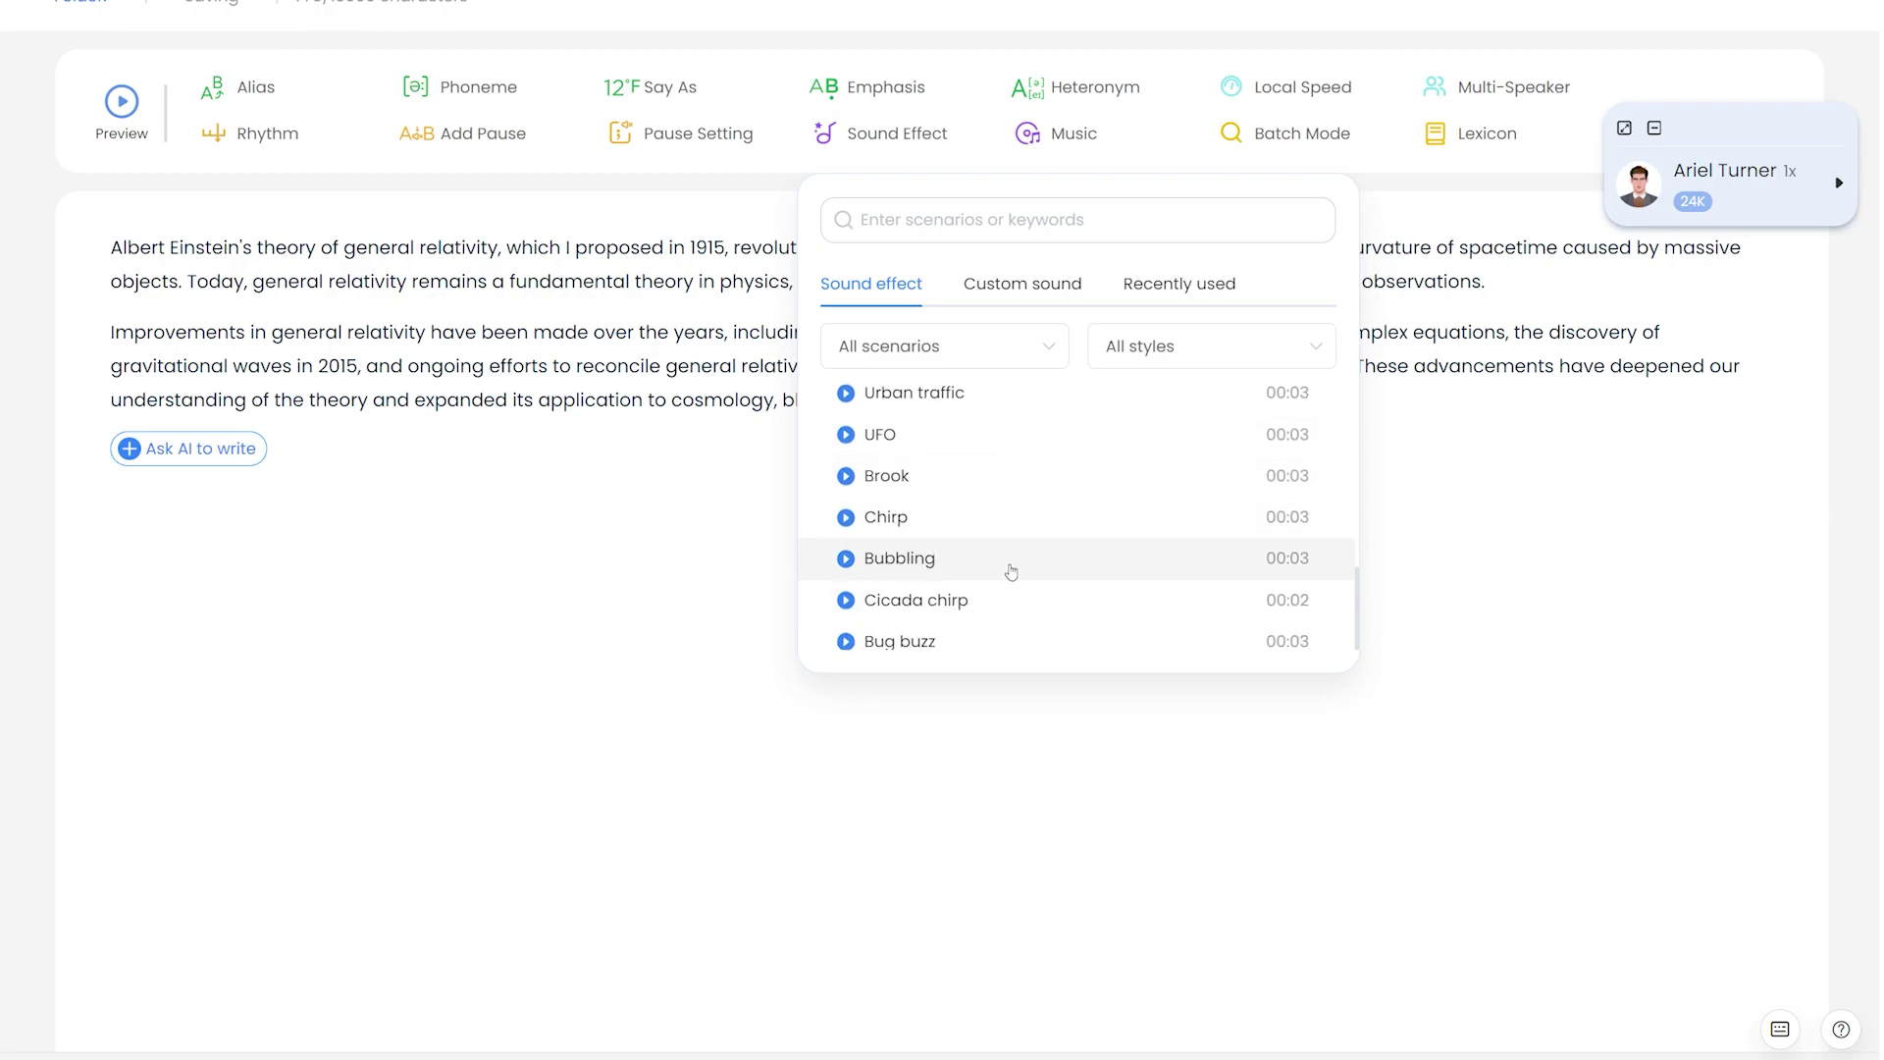
click(1011, 559)
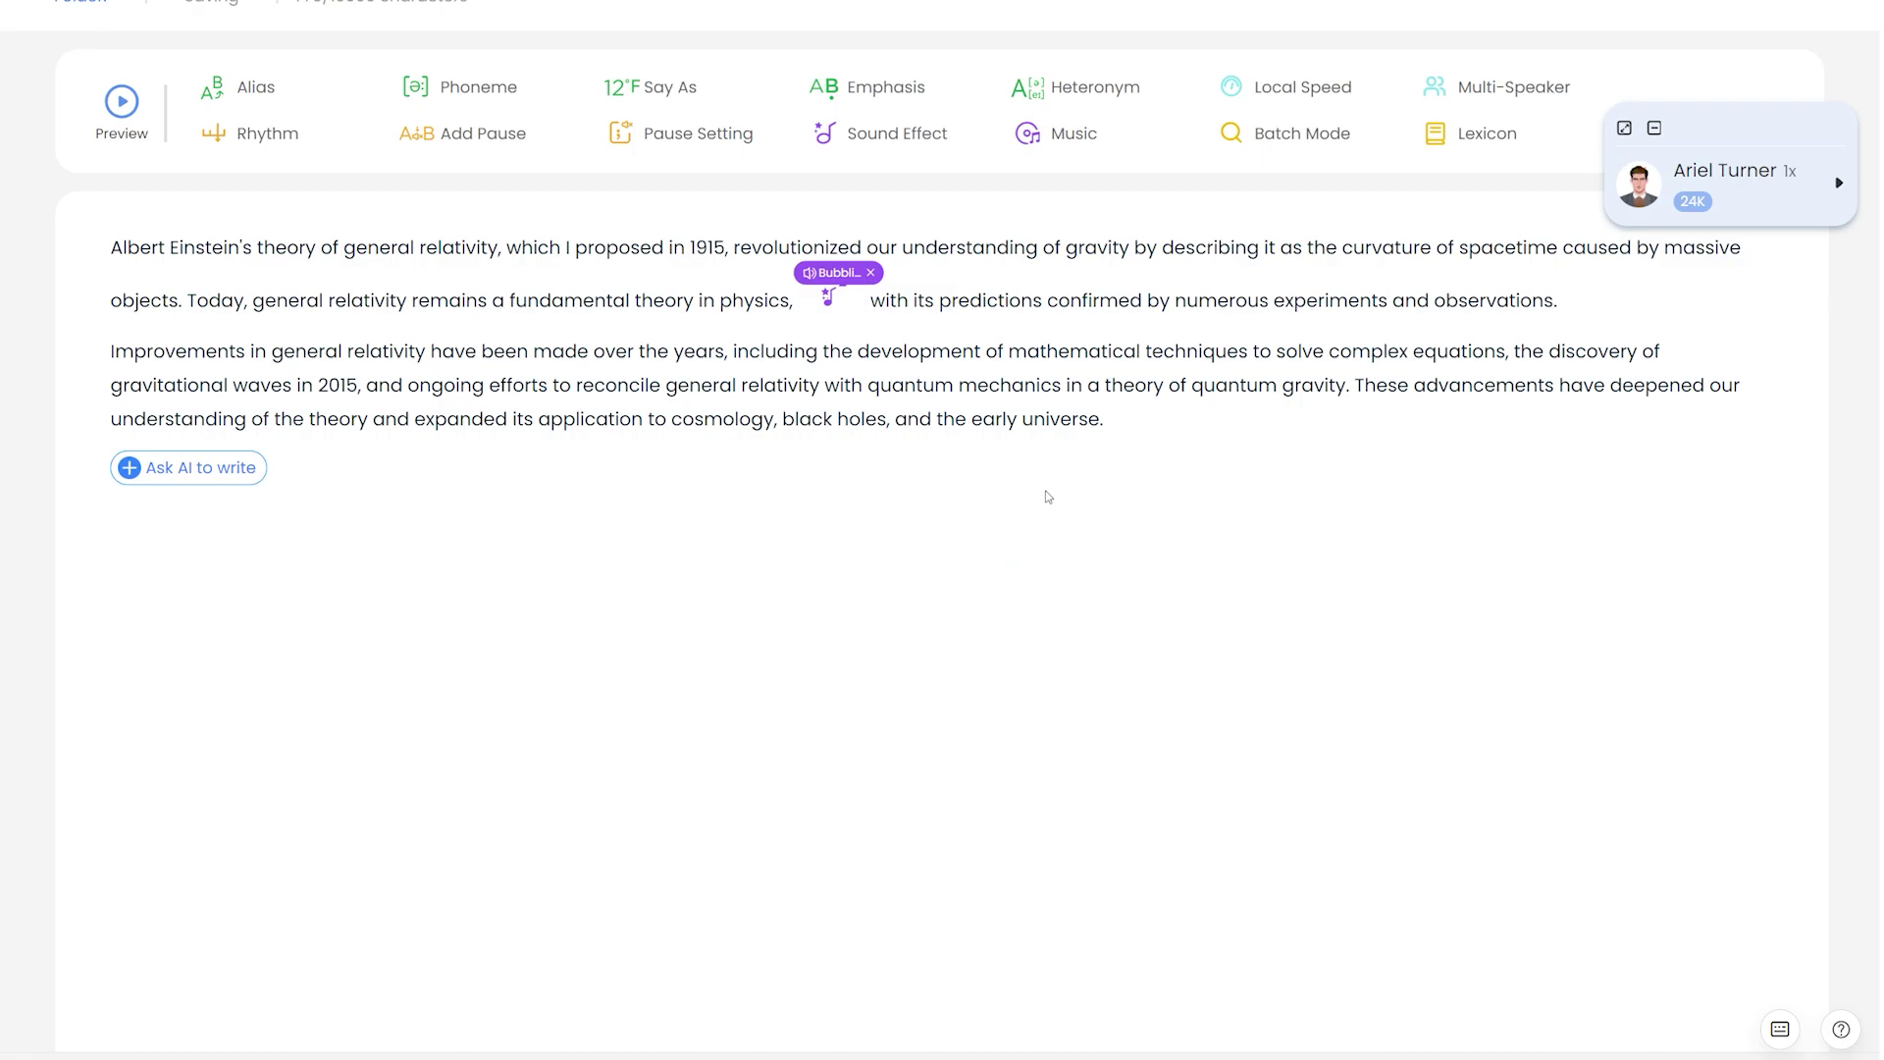
click(828, 296)
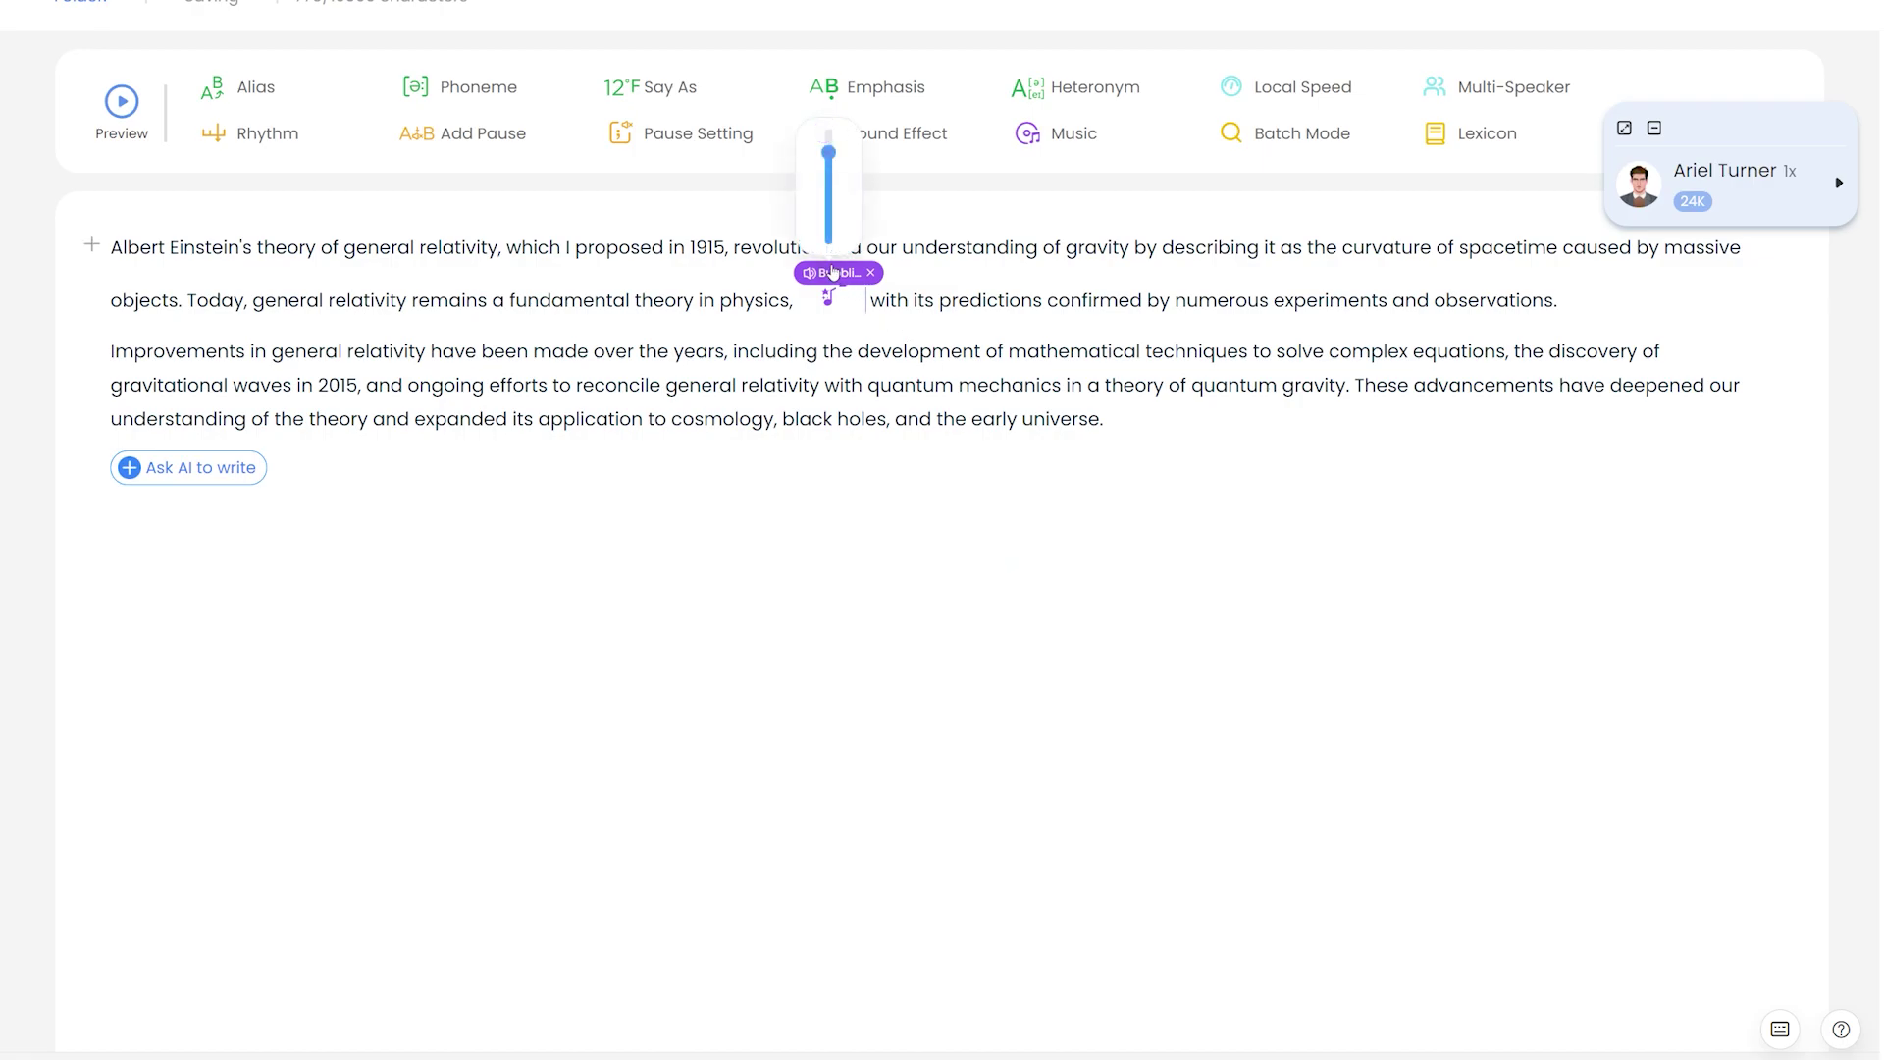
click(827, 224)
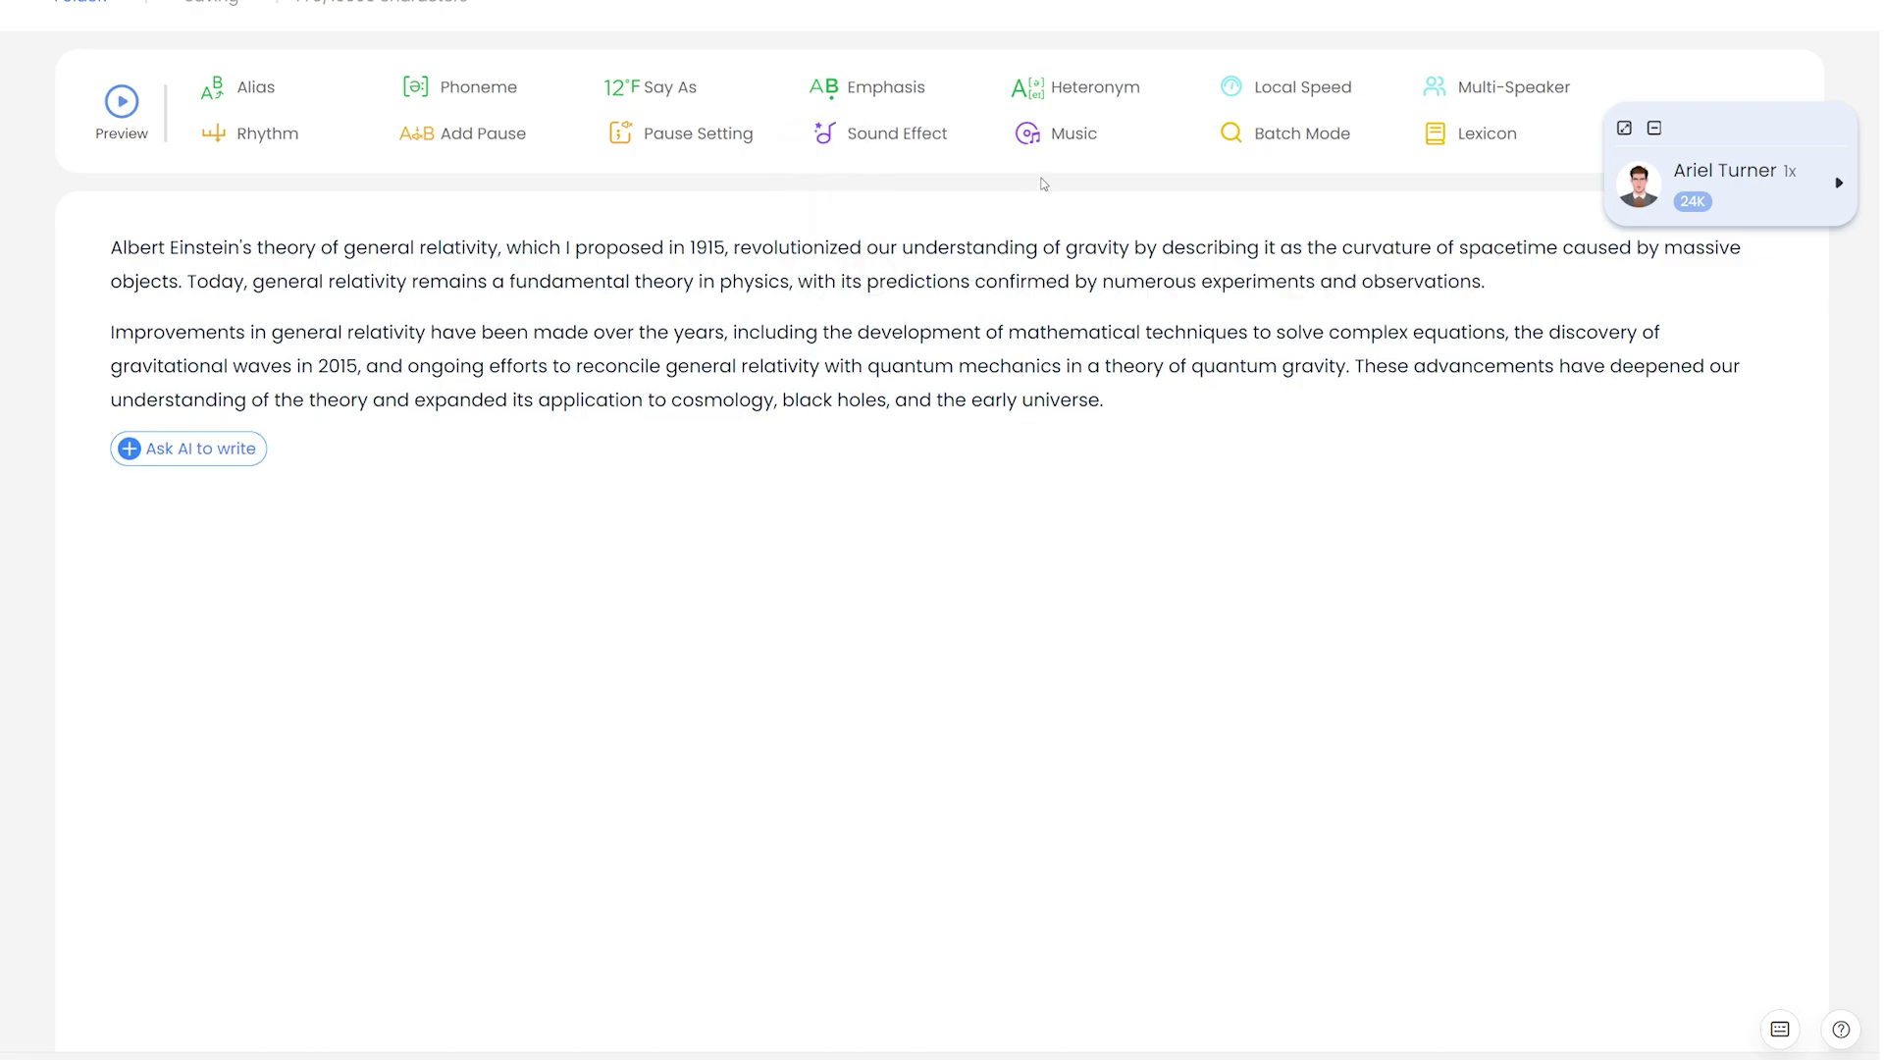
Step: Browse the Background music list and open its music style filter
click(1077, 137)
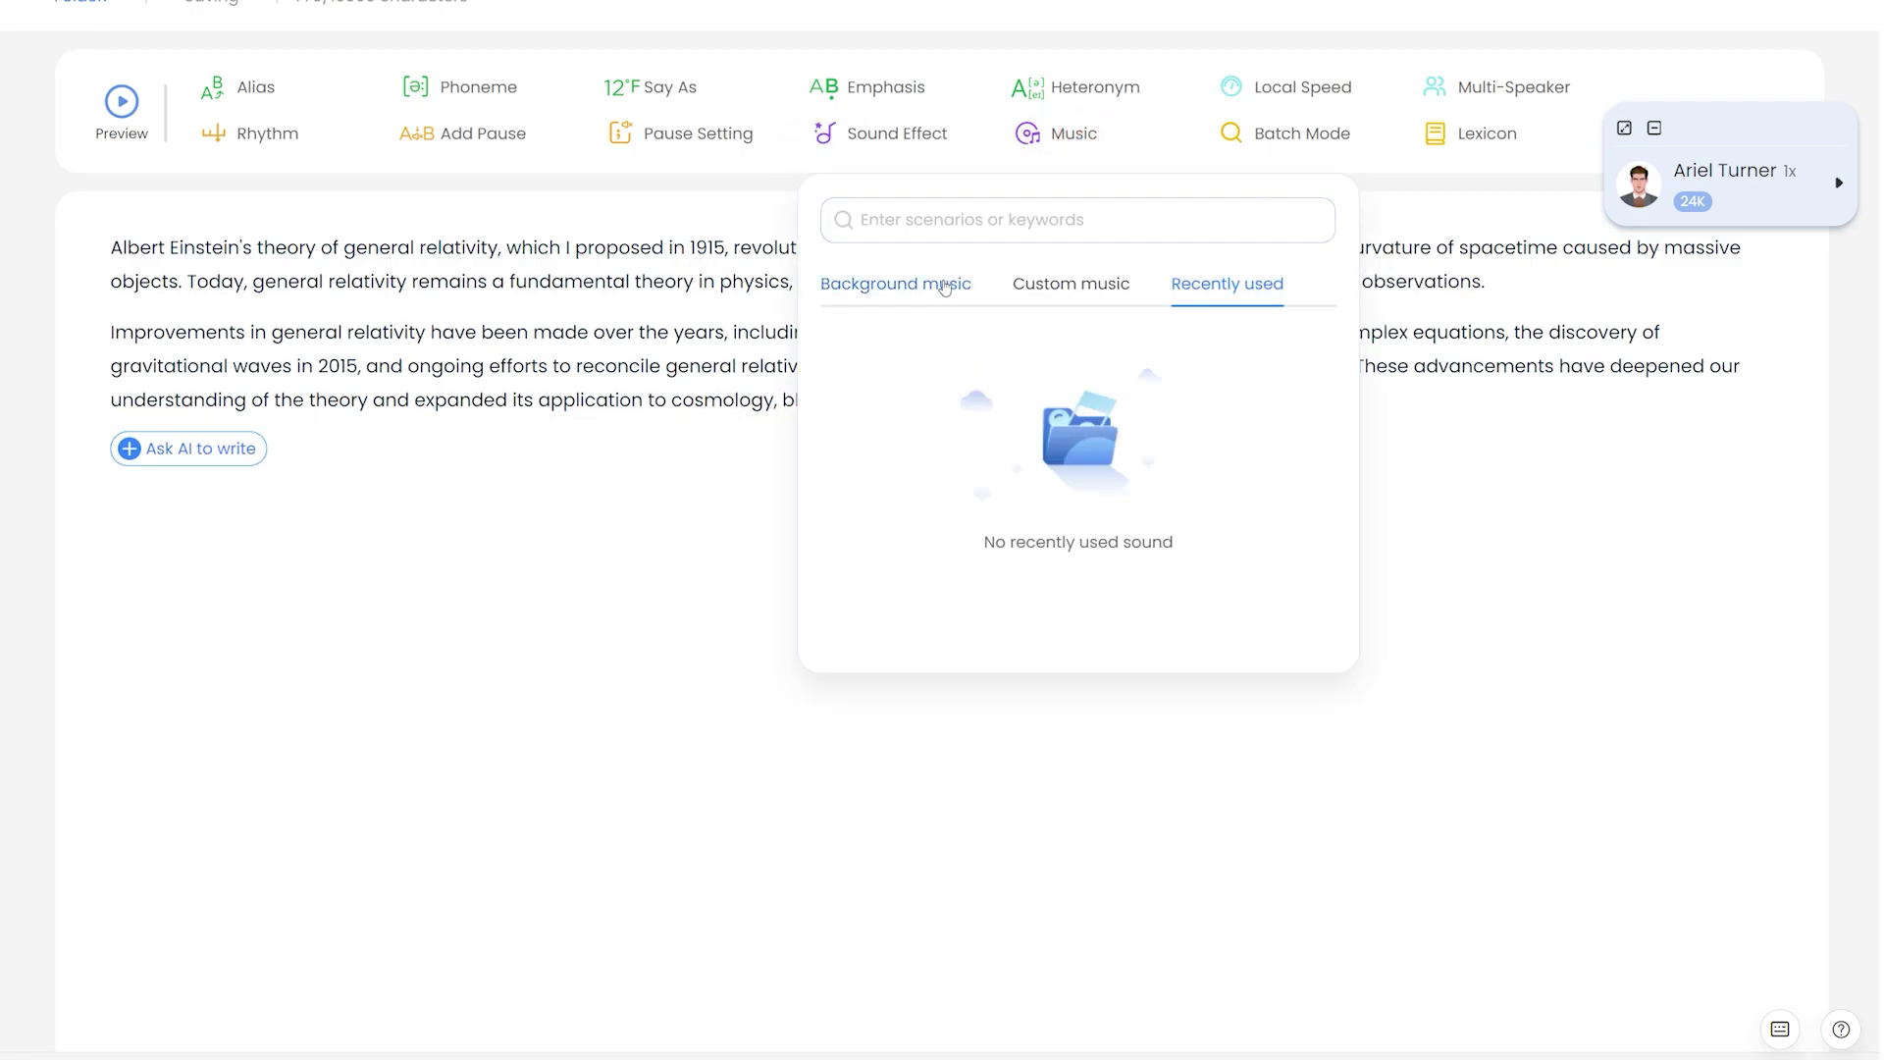
click(942, 285)
scroll(1031, 451, down, 3)
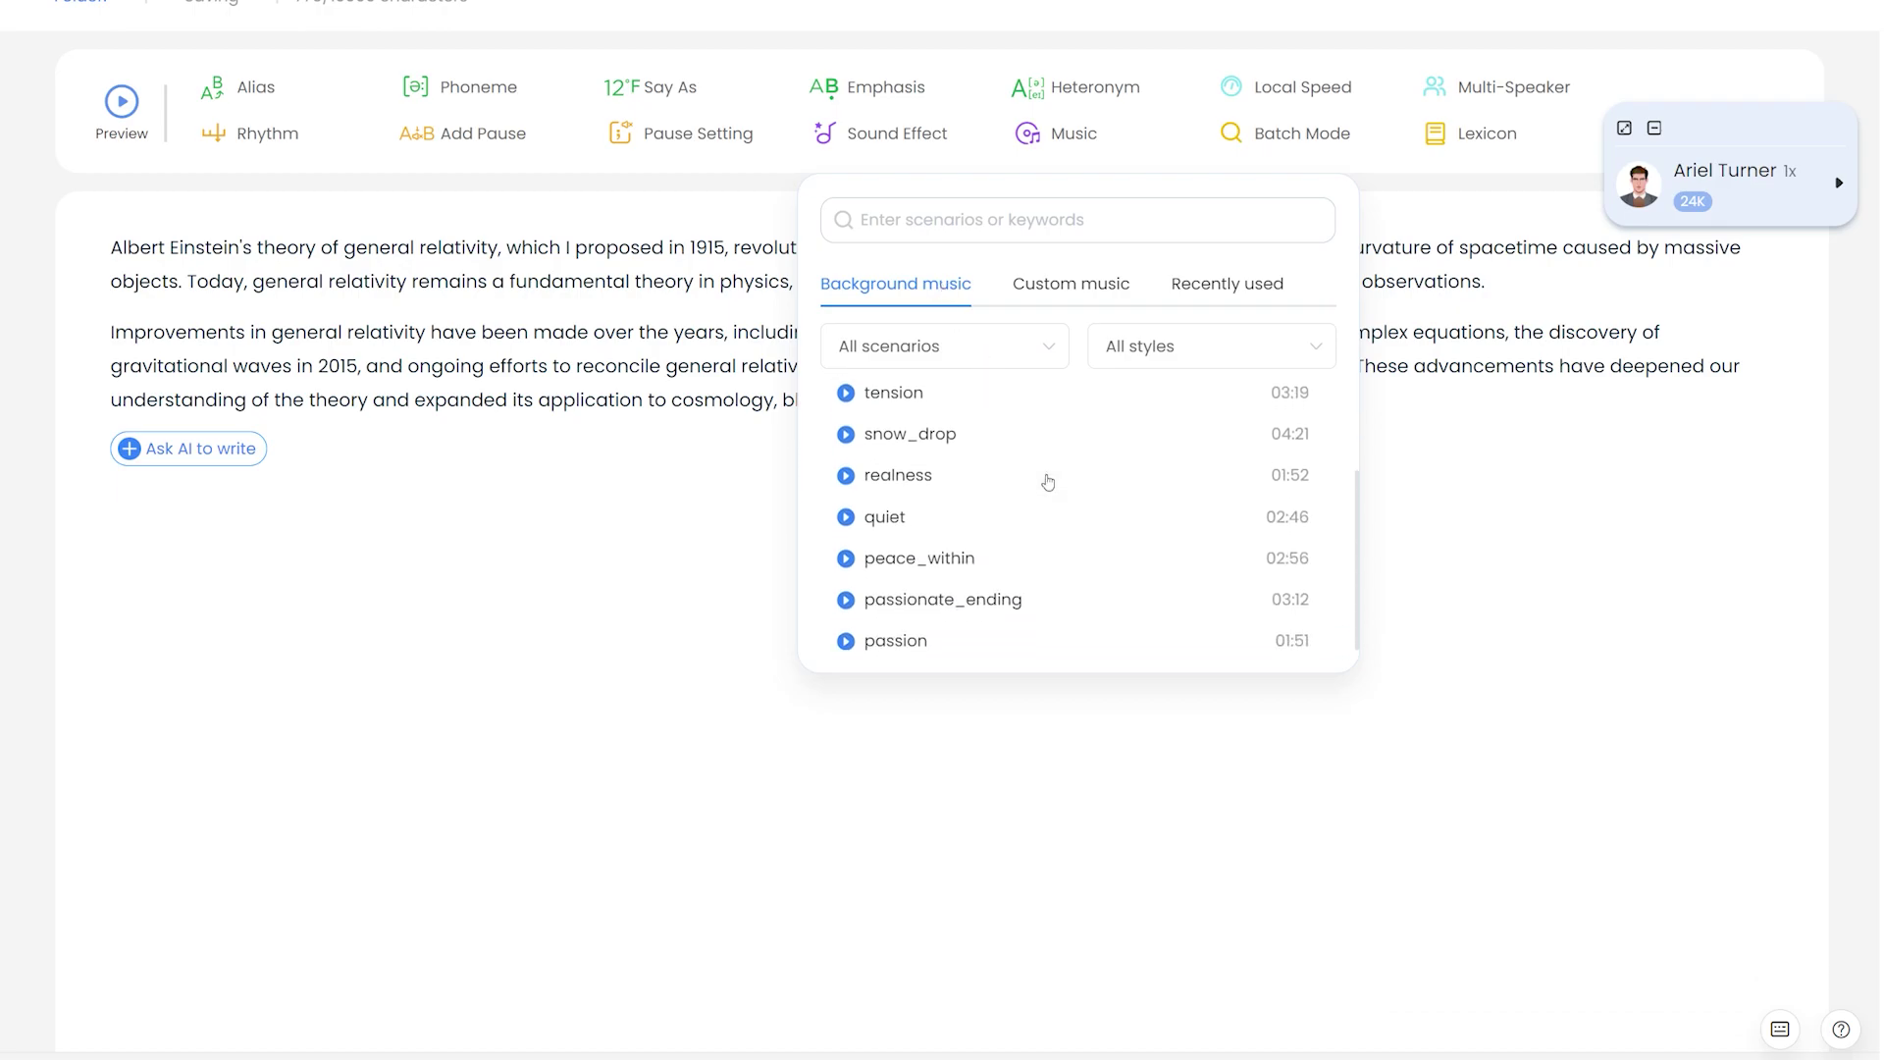
scroll(1079, 466, up, 3)
click(1193, 358)
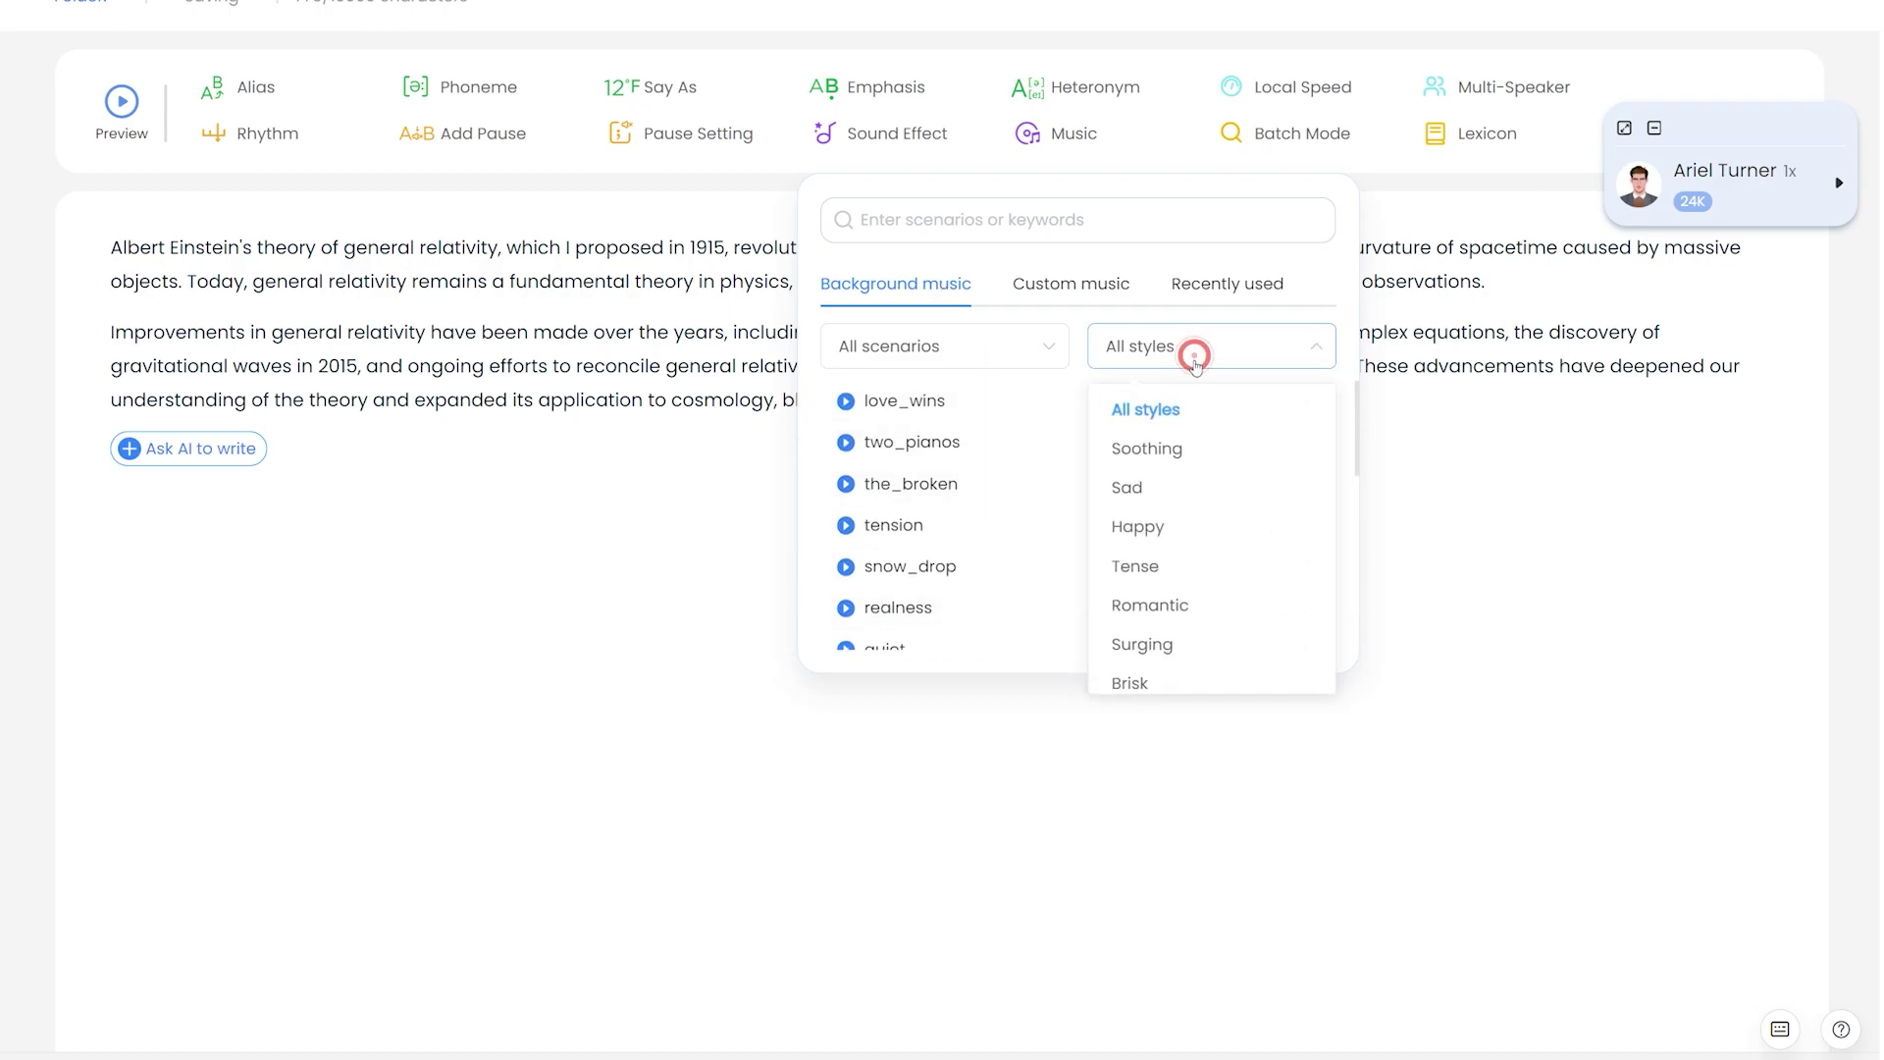
Step: Turn off the alias and phoneme lexicons for this file, then glance at the generation checklist
click(1462, 142)
click(1524, 206)
click(1528, 246)
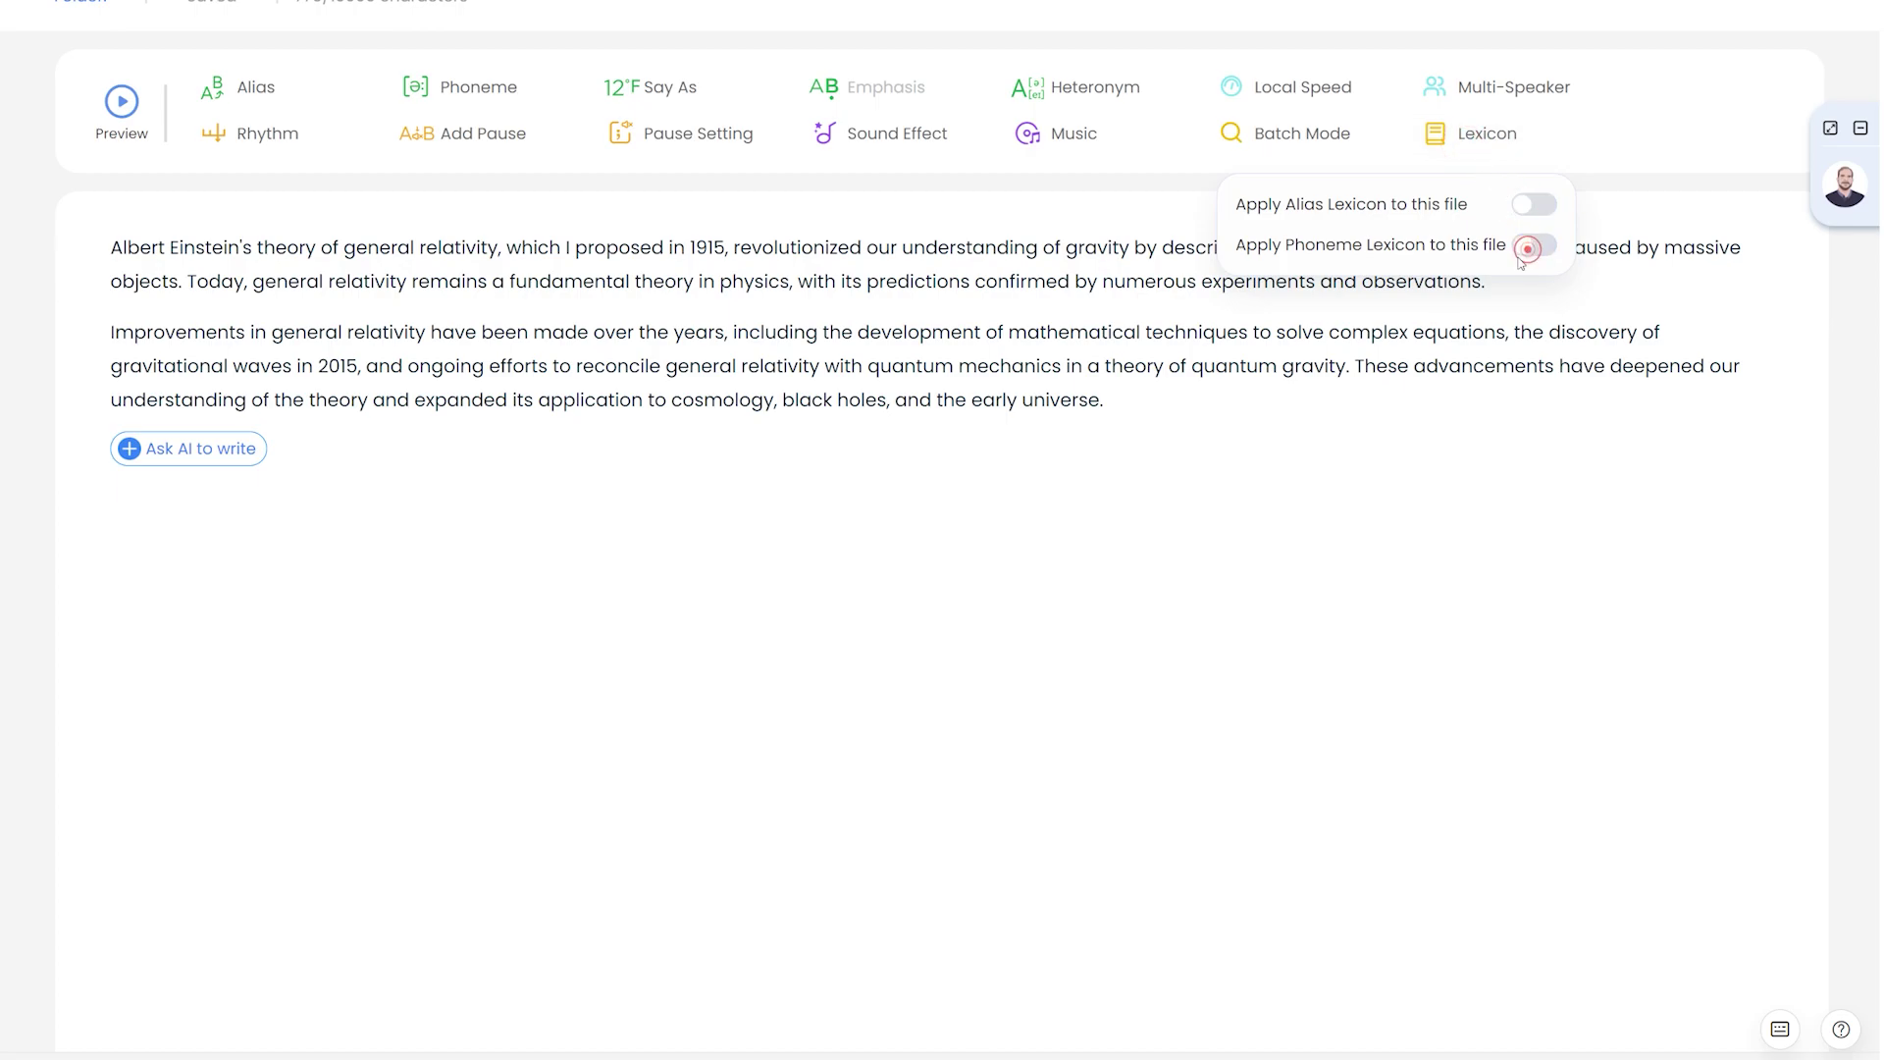
click(1225, 428)
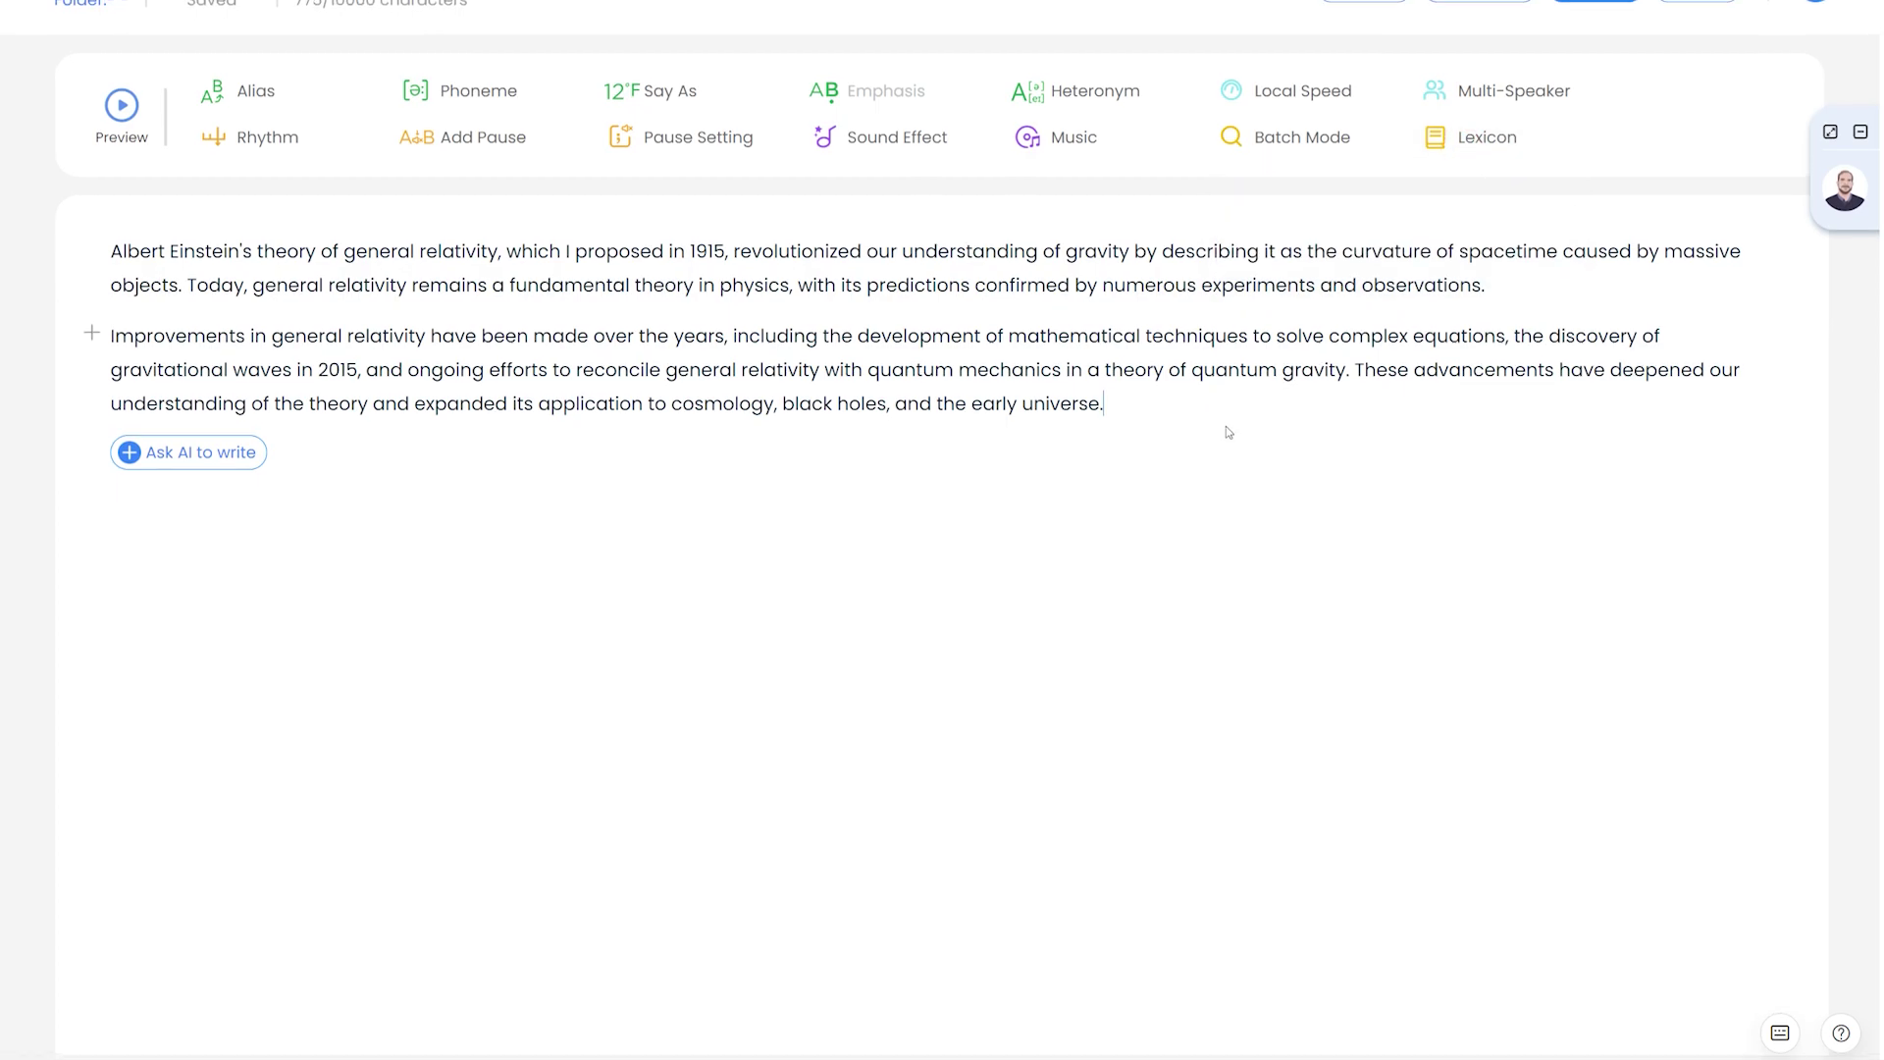
scroll(1783, 69, up, 1)
click(1519, 49)
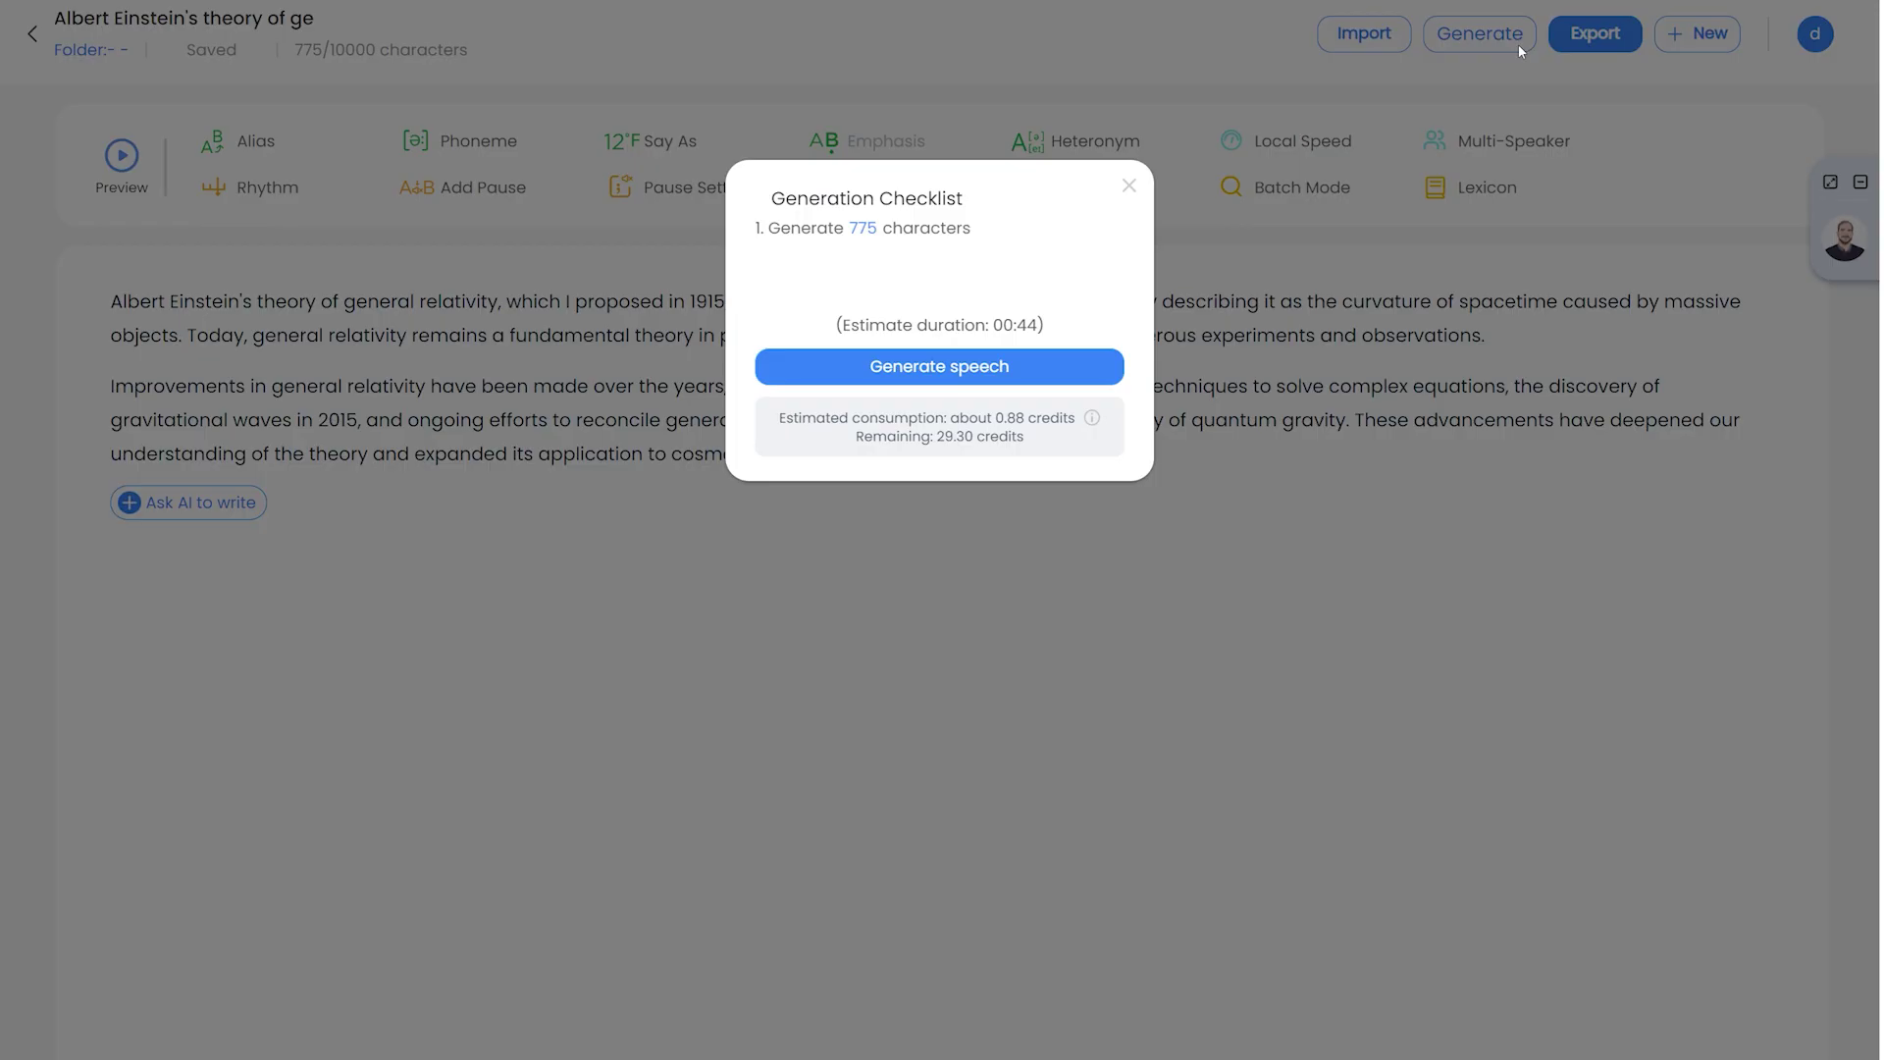
click(1517, 44)
Step: Try the MP3, MP4, MP4-with-subtitle and SRT export formats, return to WAV, and start generation
click(1583, 55)
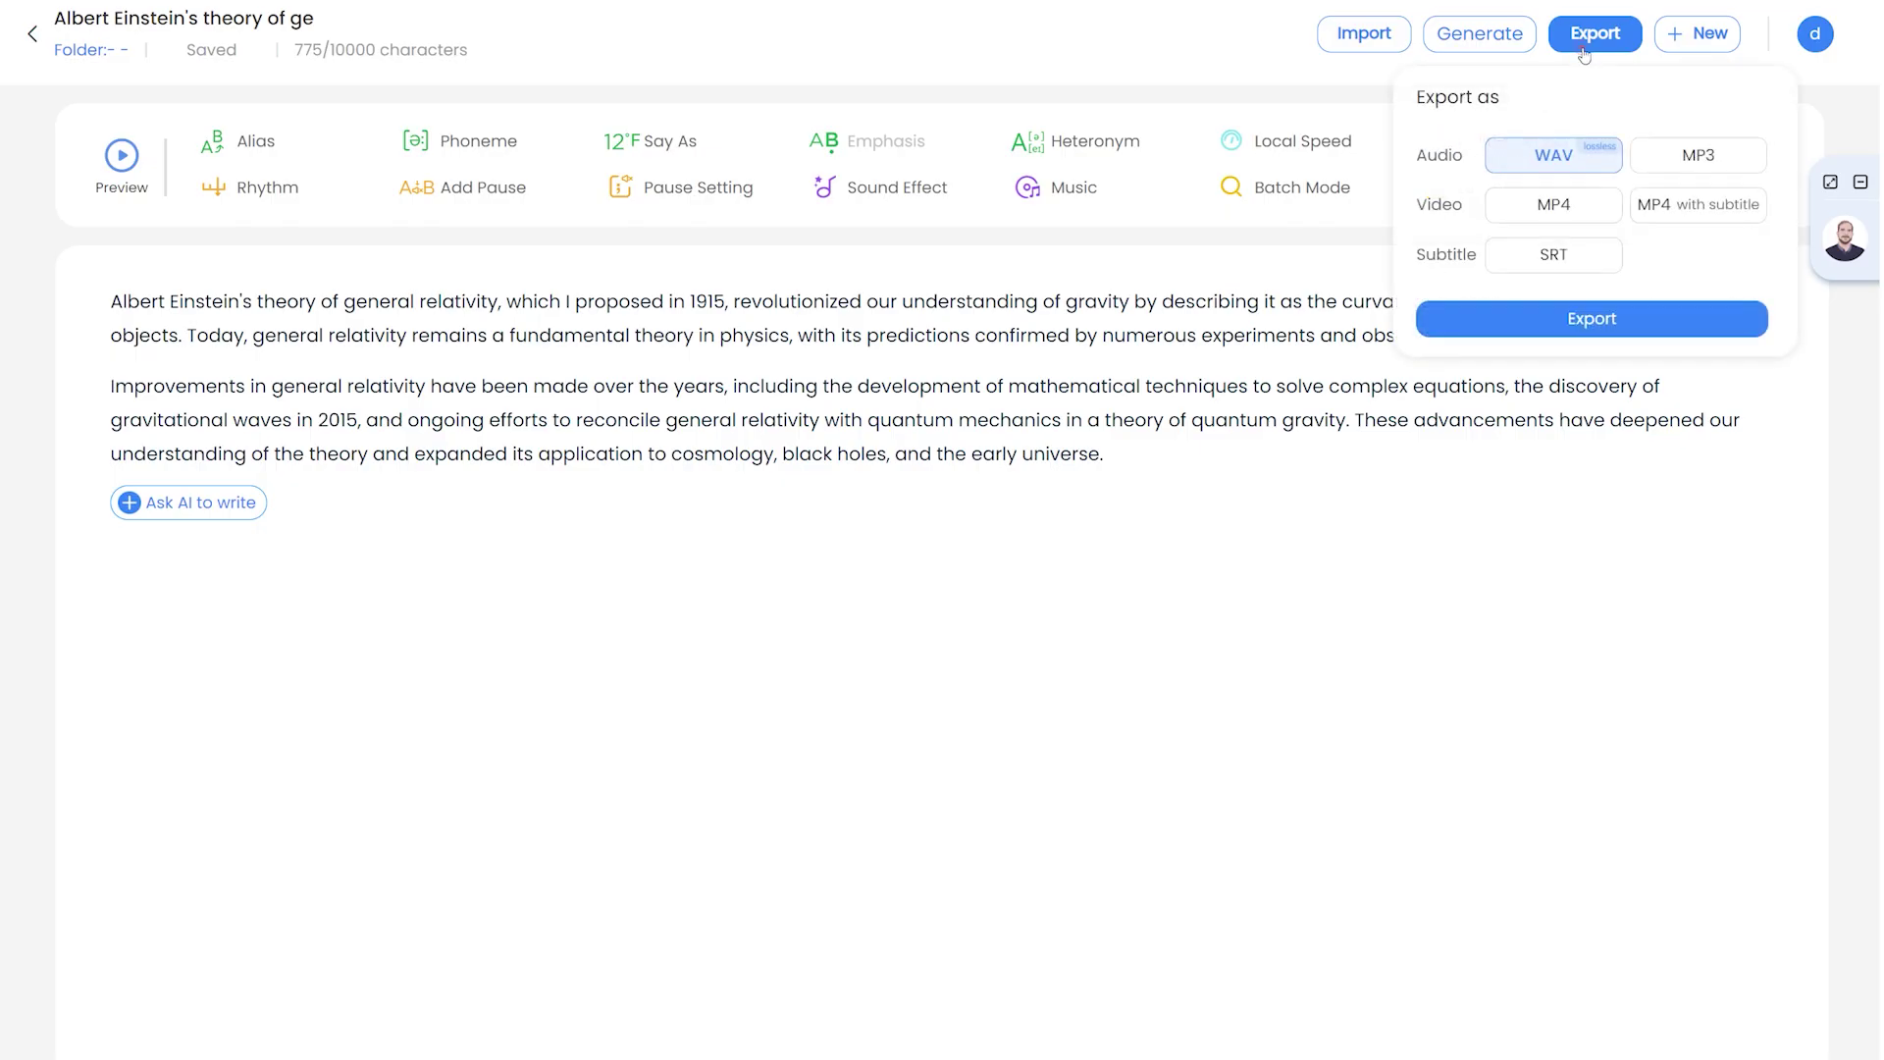
click(1656, 163)
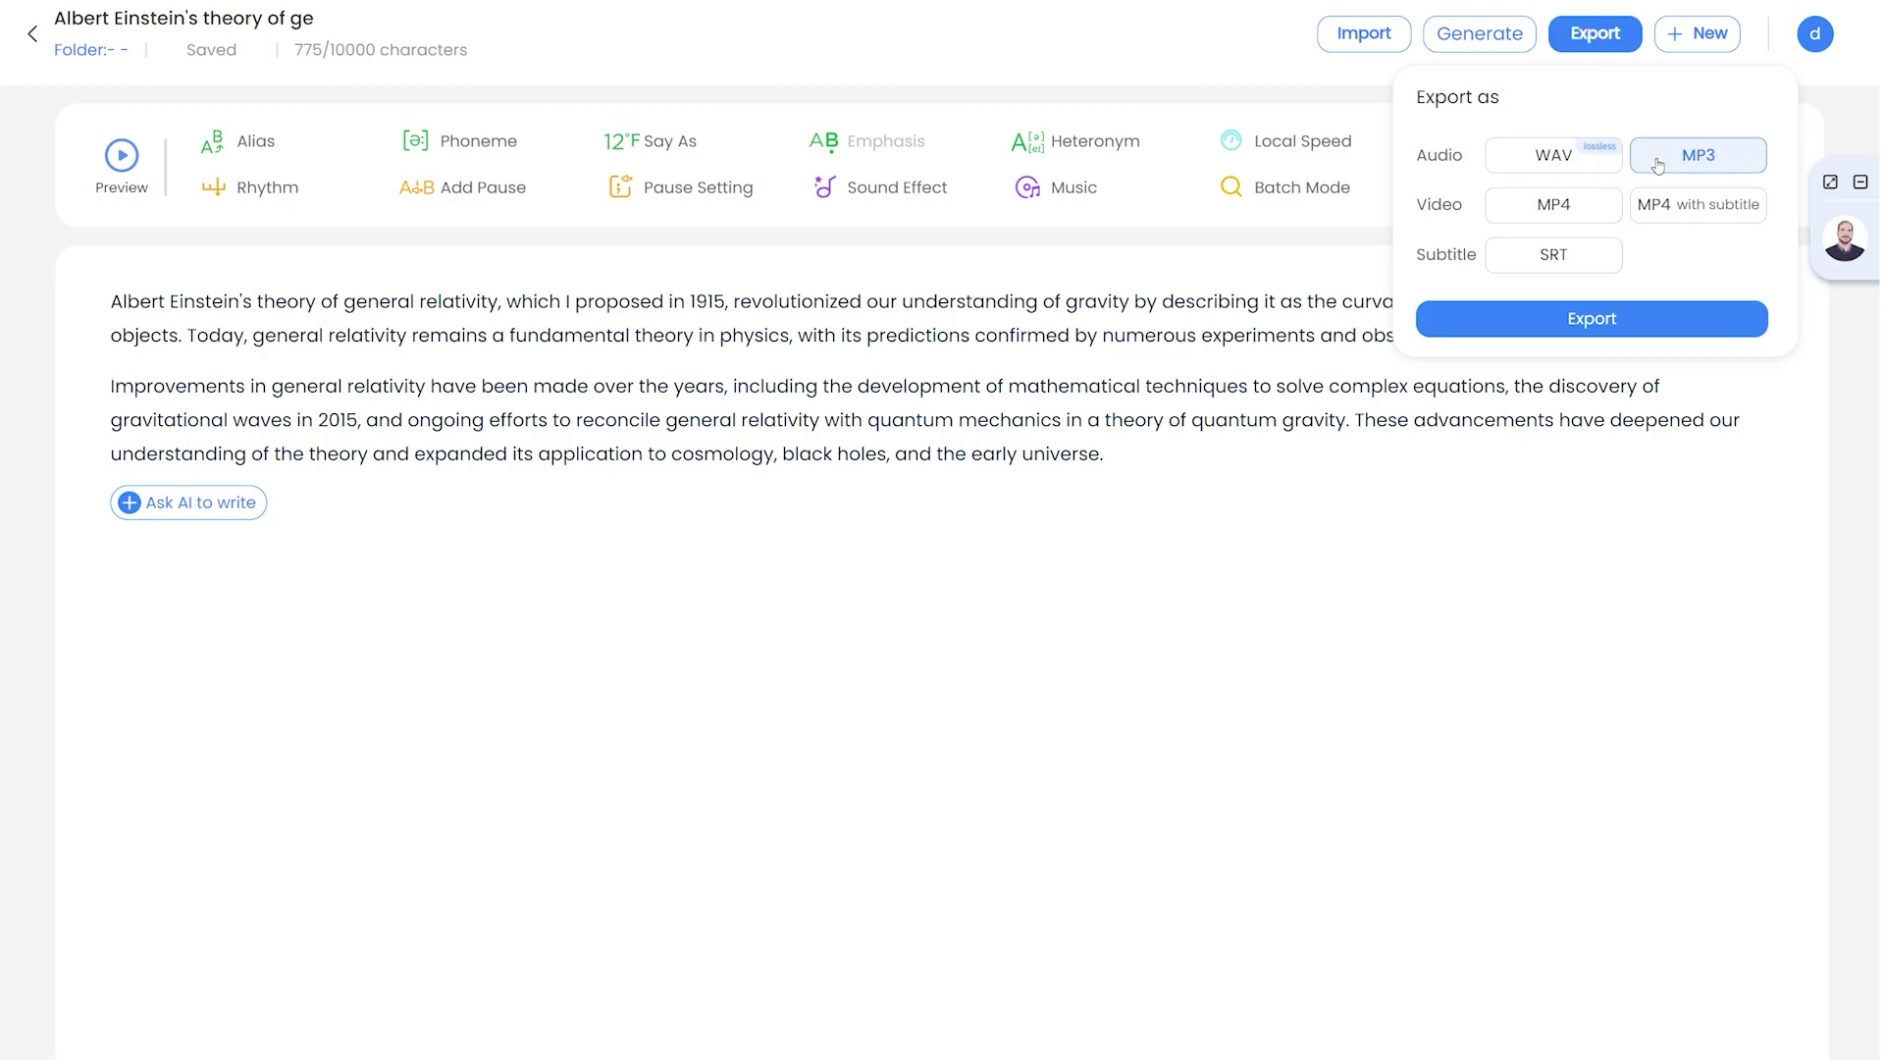
click(1589, 207)
click(1635, 210)
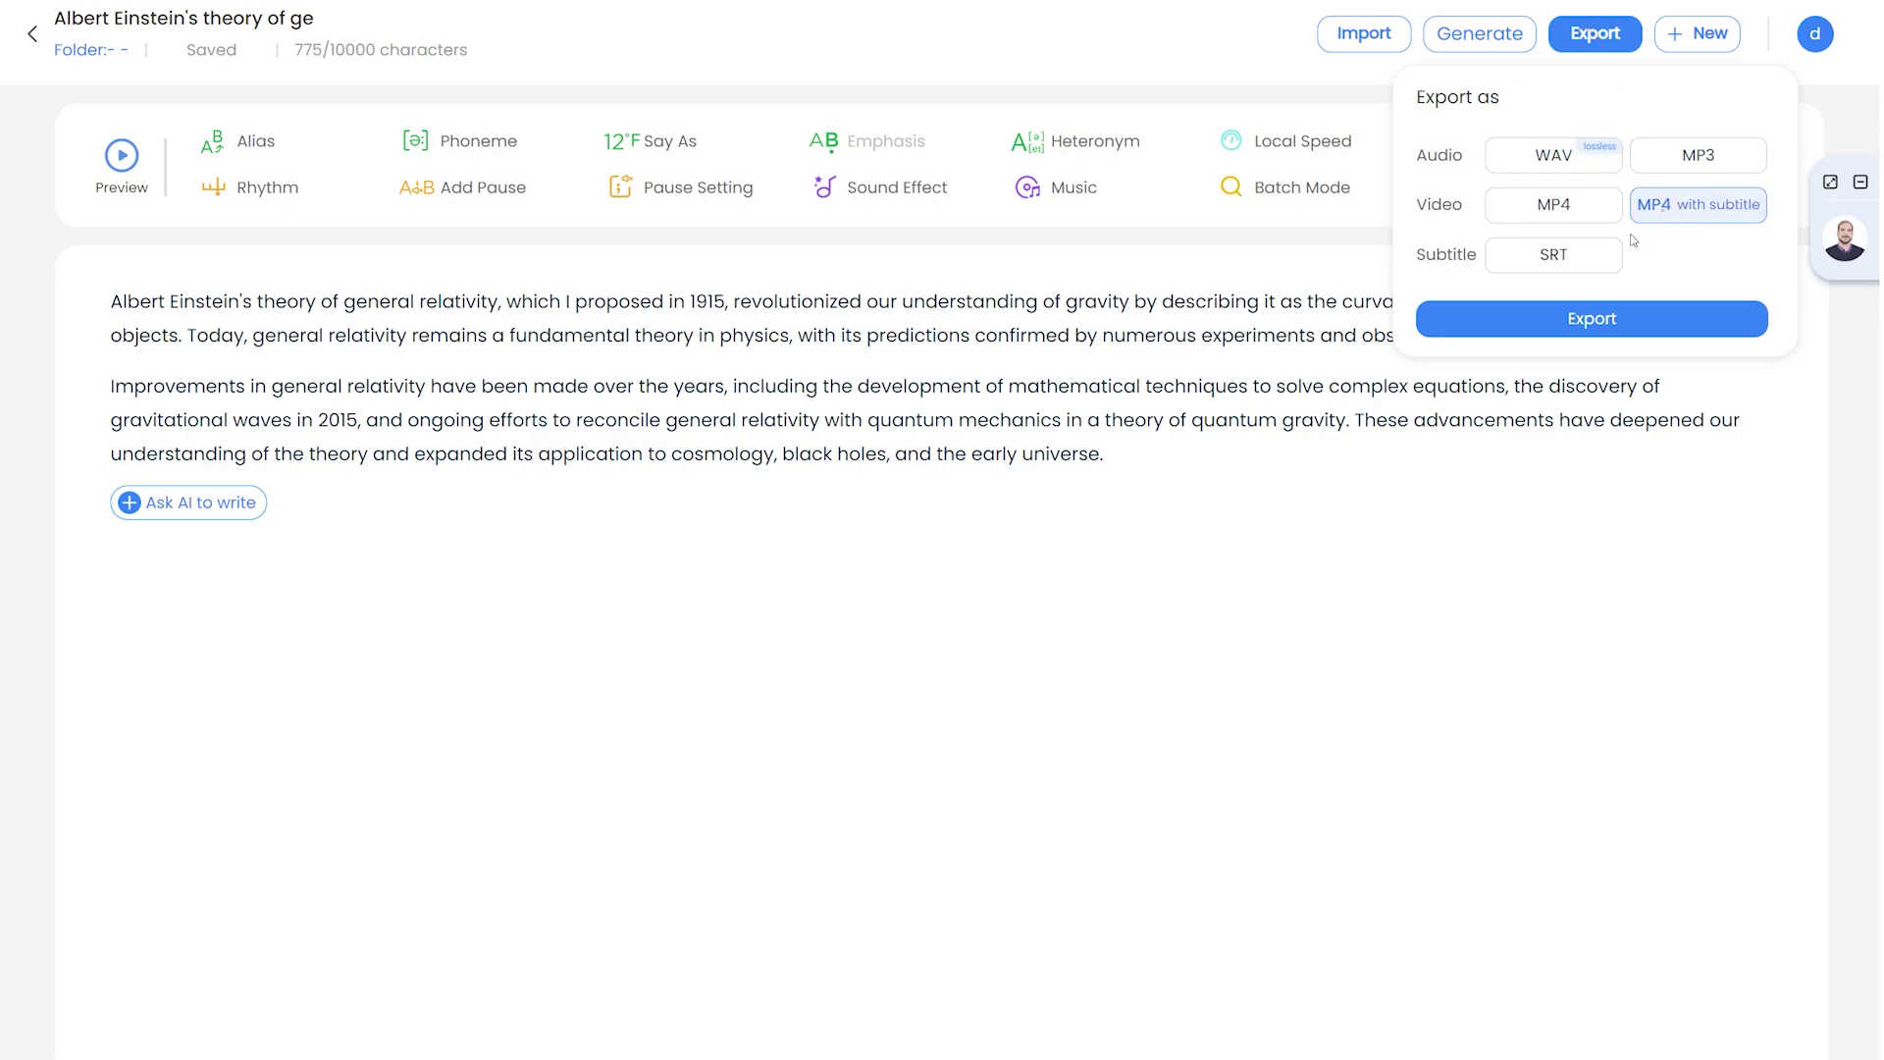
click(1576, 259)
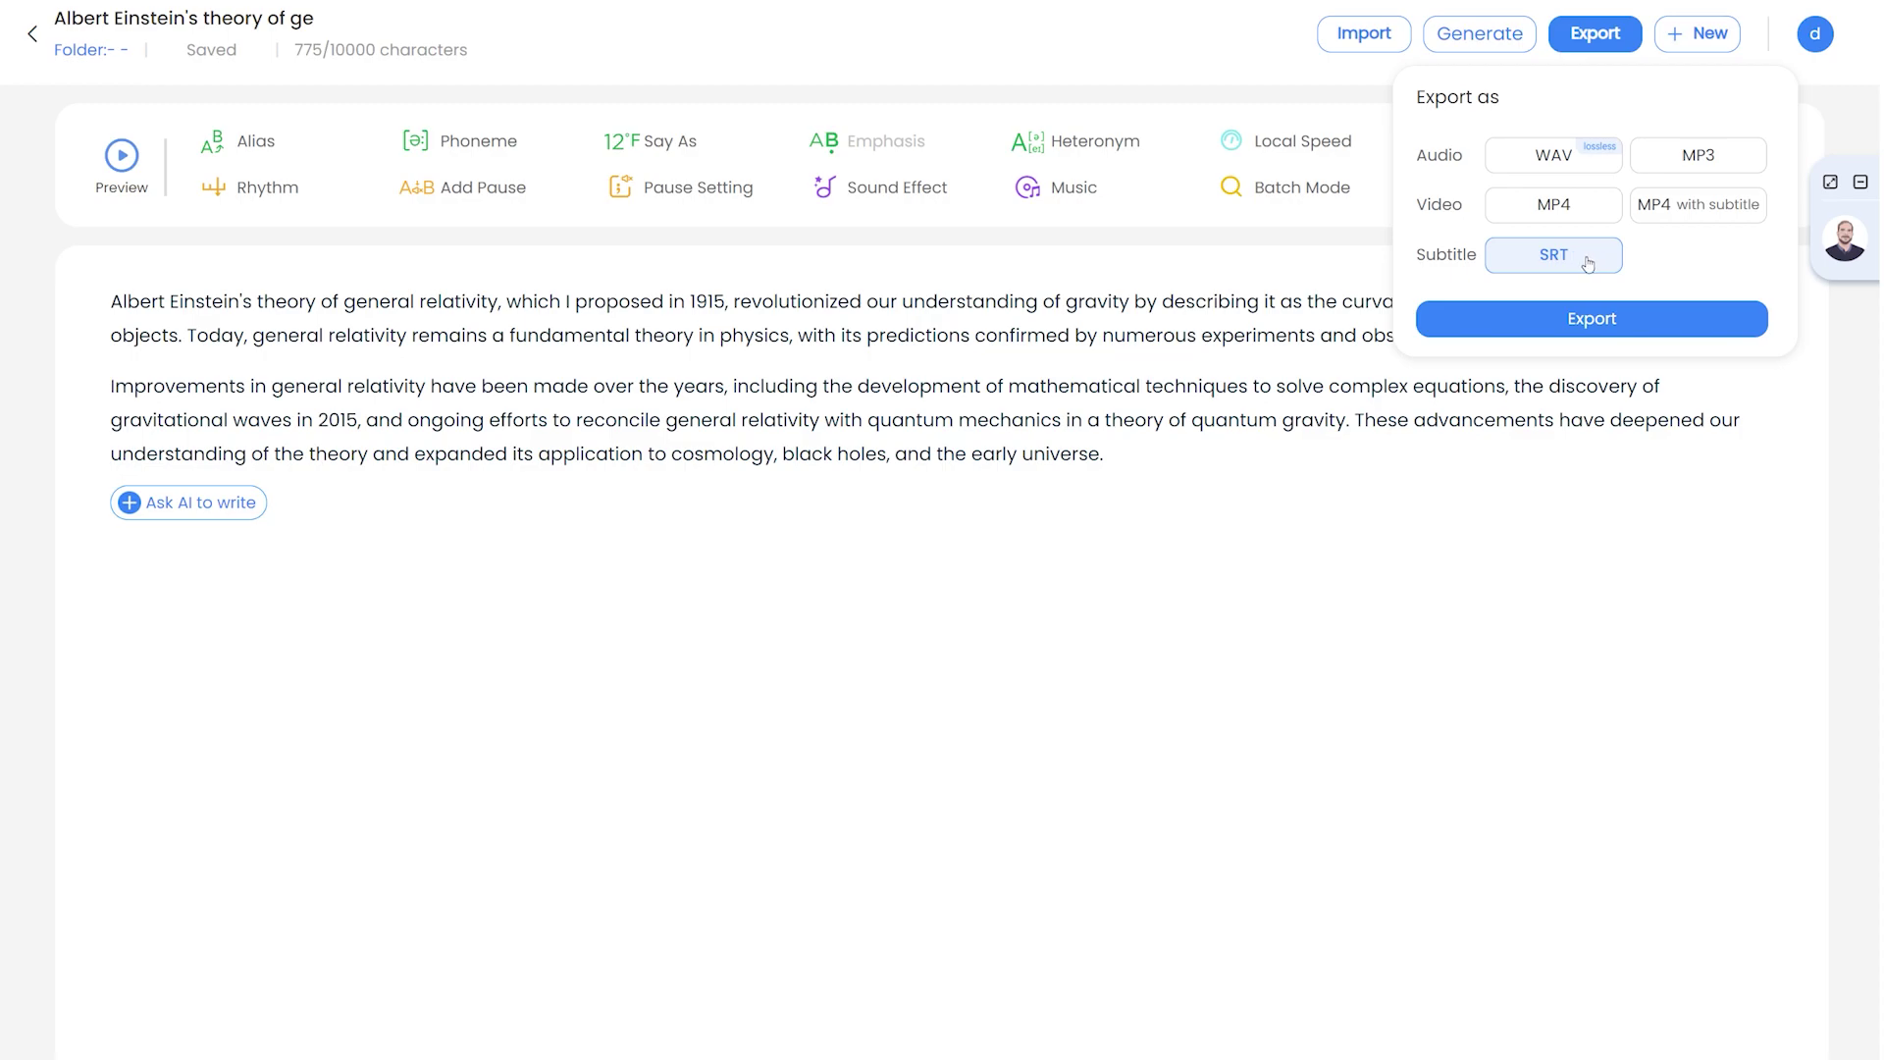
click(1595, 168)
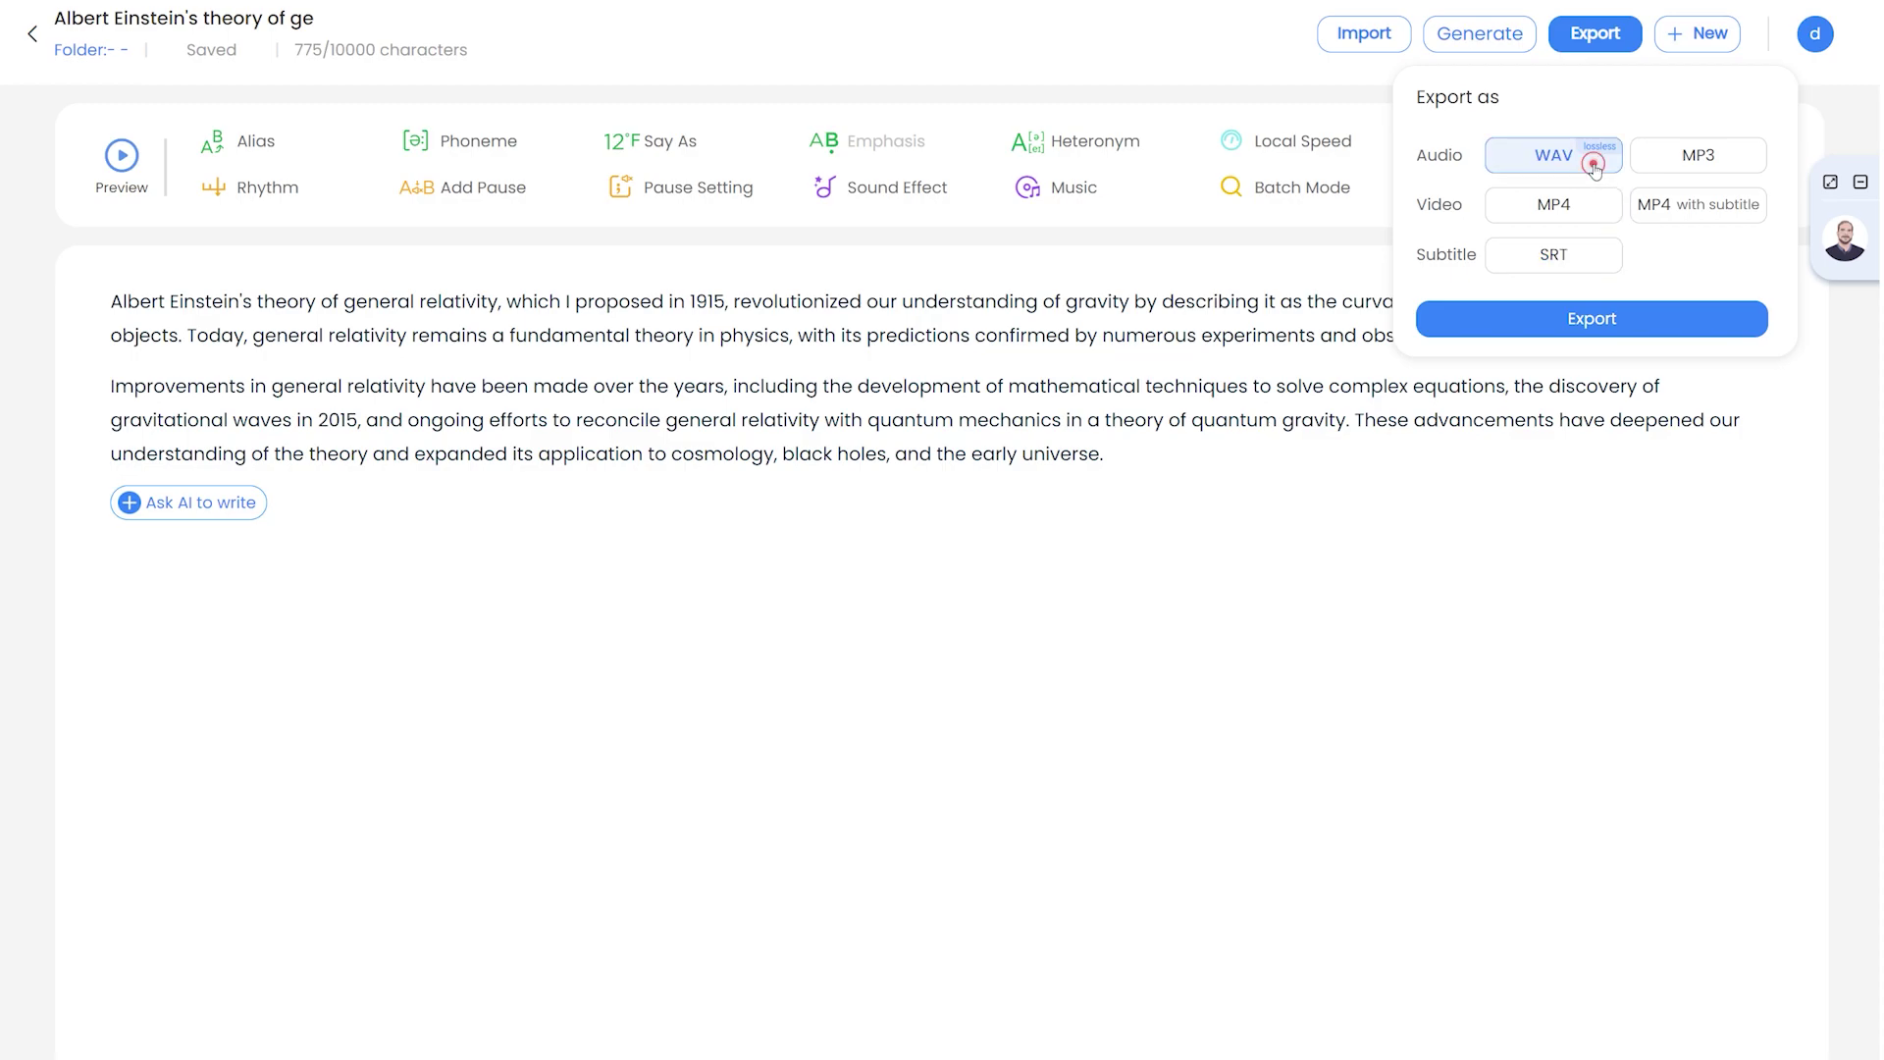
click(1498, 49)
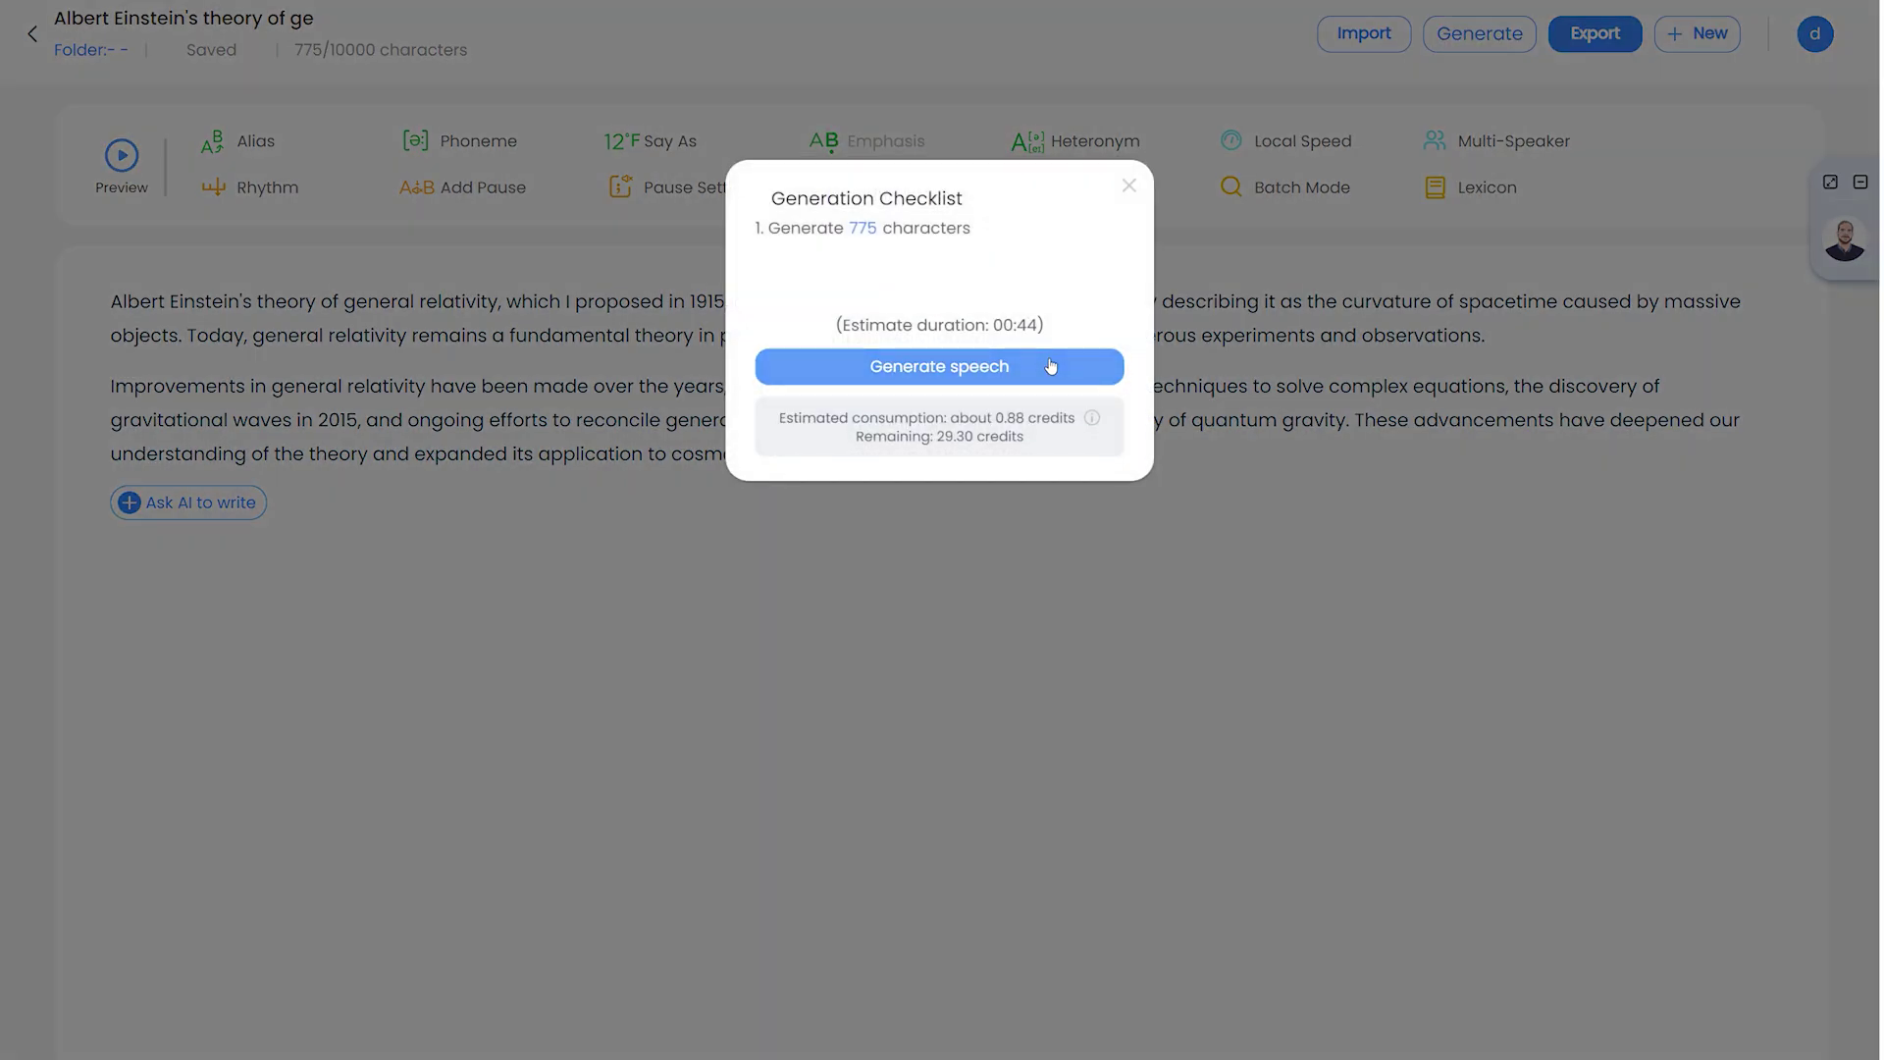
Step: Generate the 775-character Einstein voiceover and carry it into a new video project
click(1051, 366)
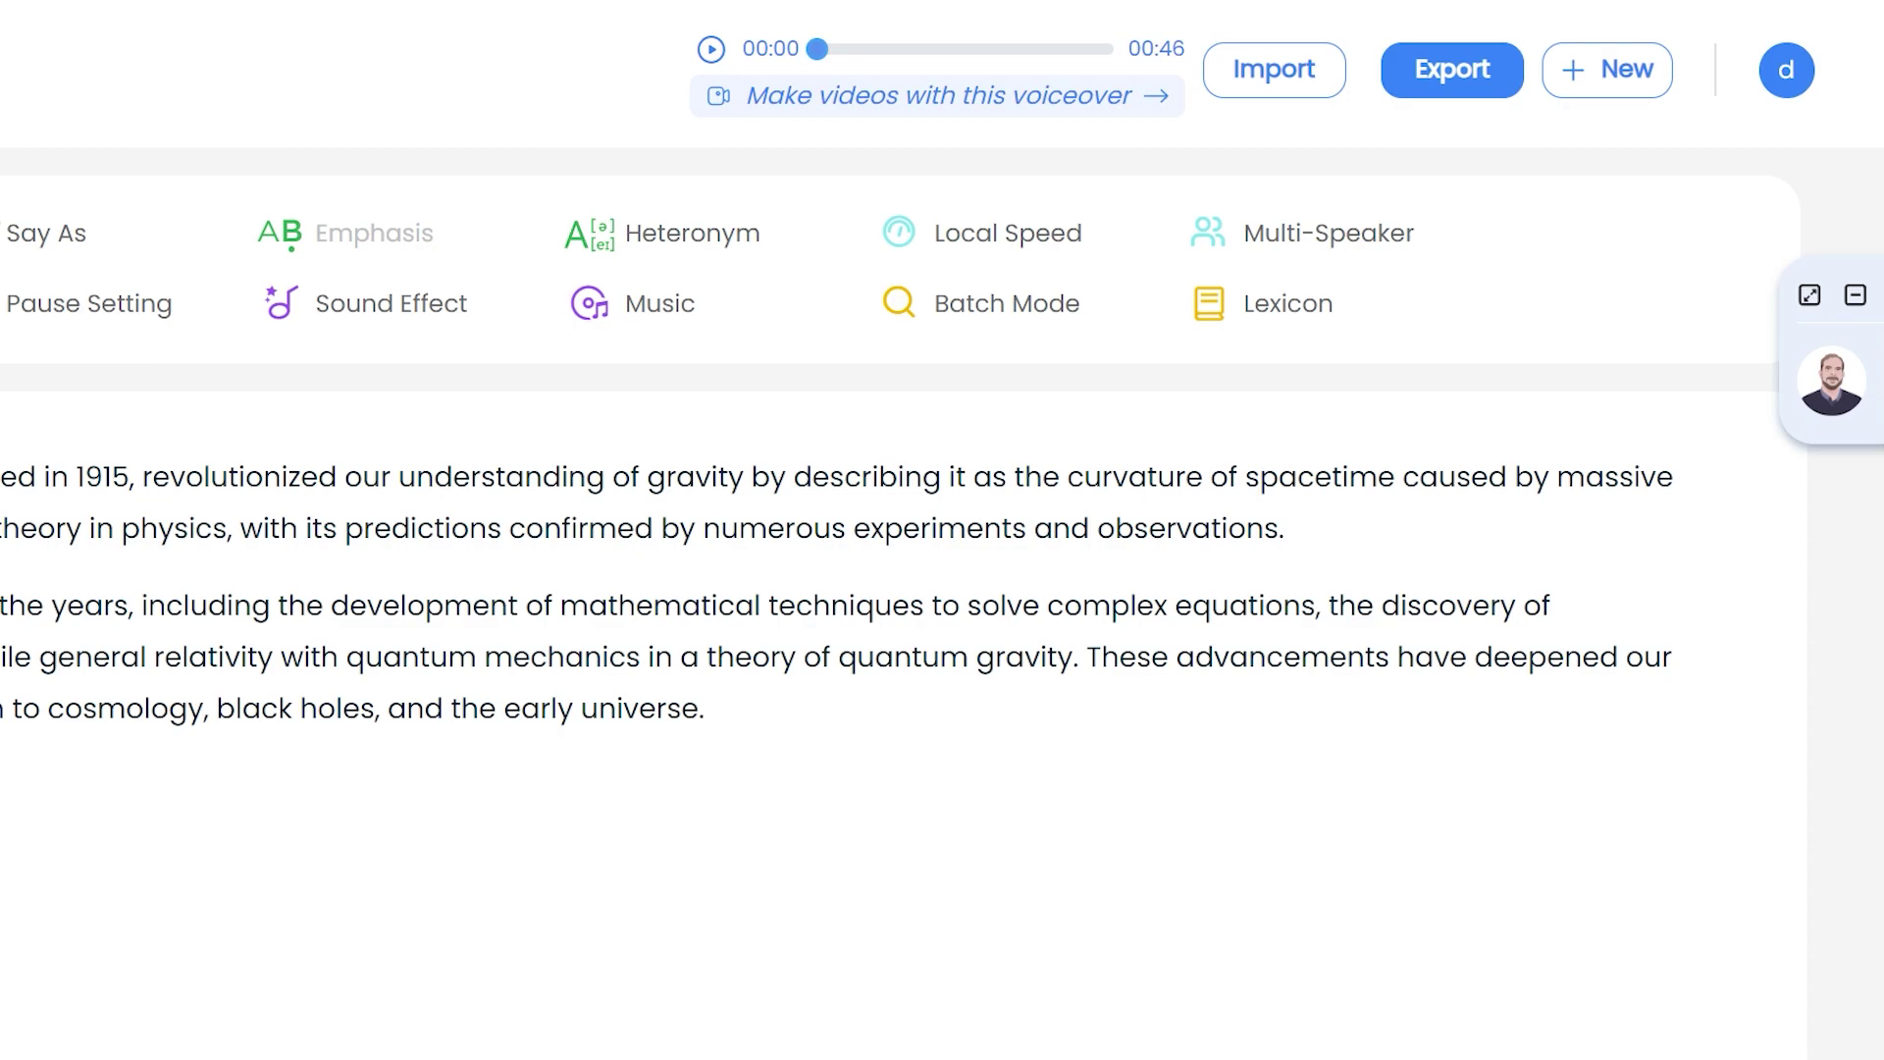
click(925, 103)
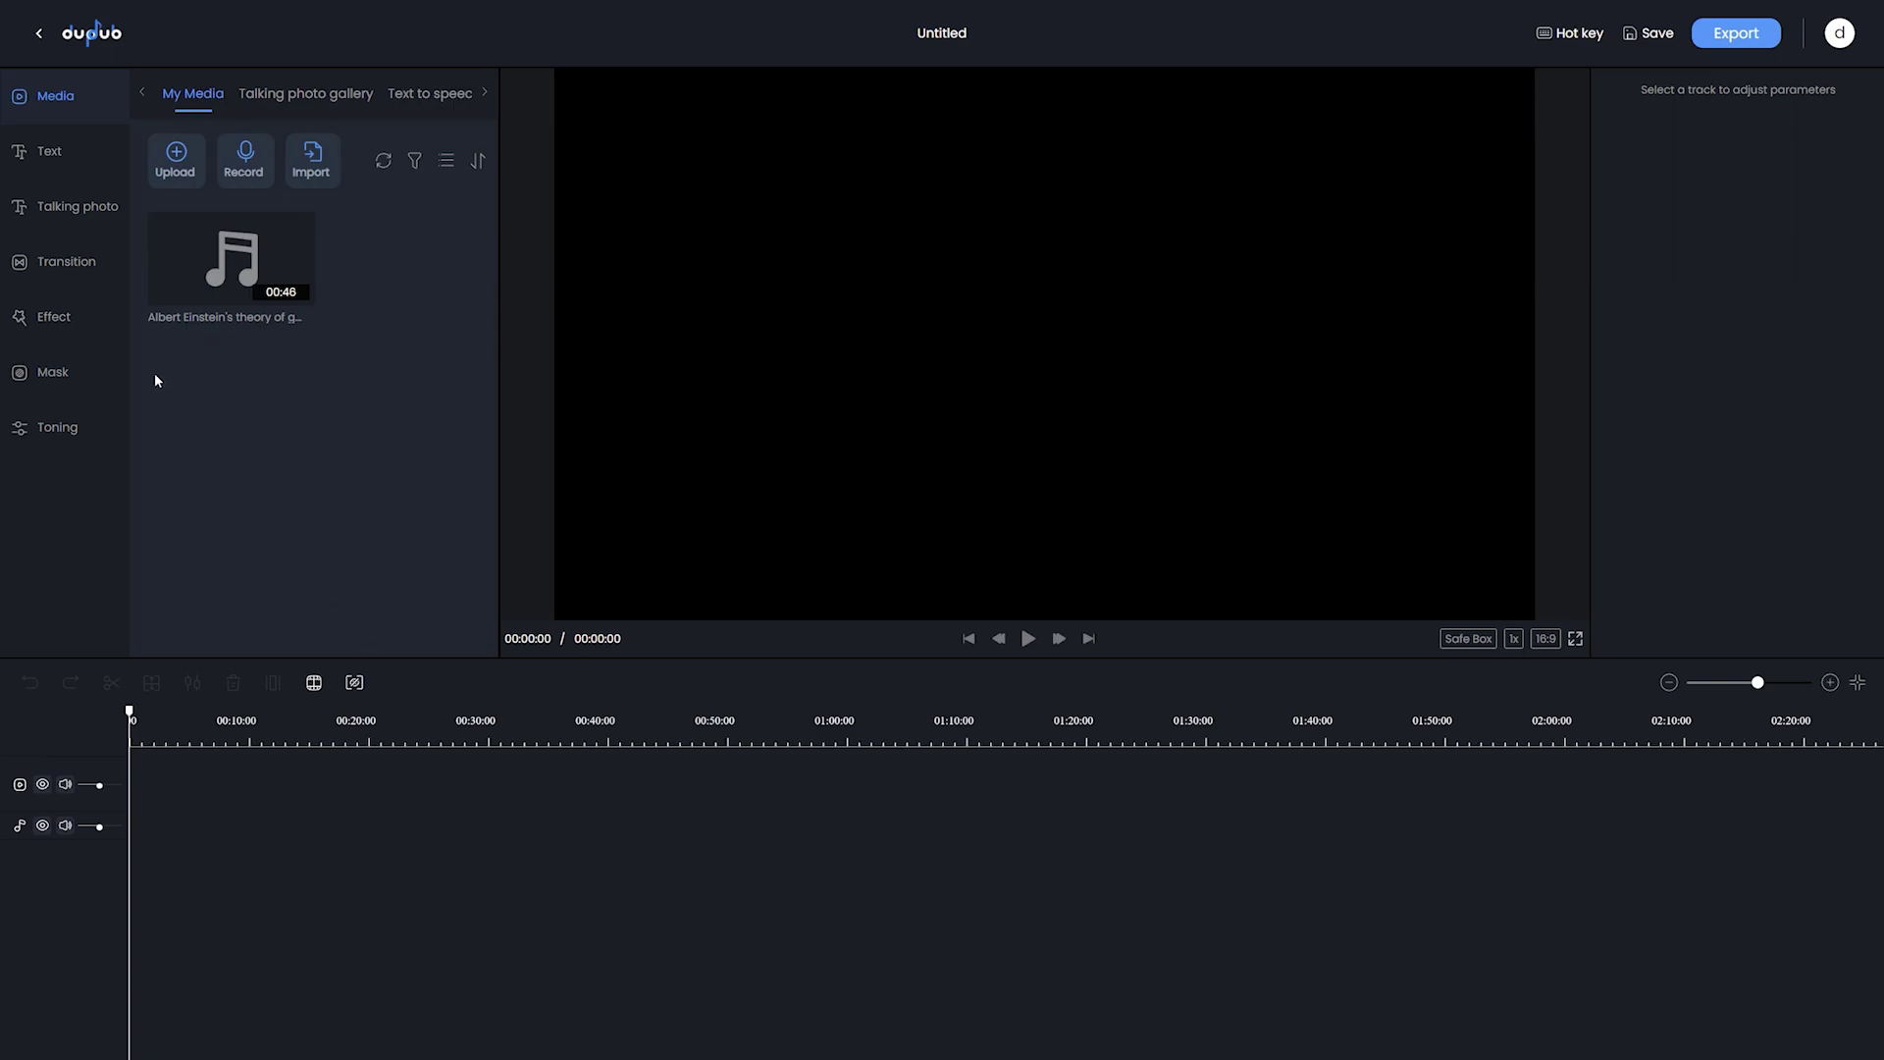
Step: Start a new talking photo and upload the Einstein portrait from Downloads
click(89, 208)
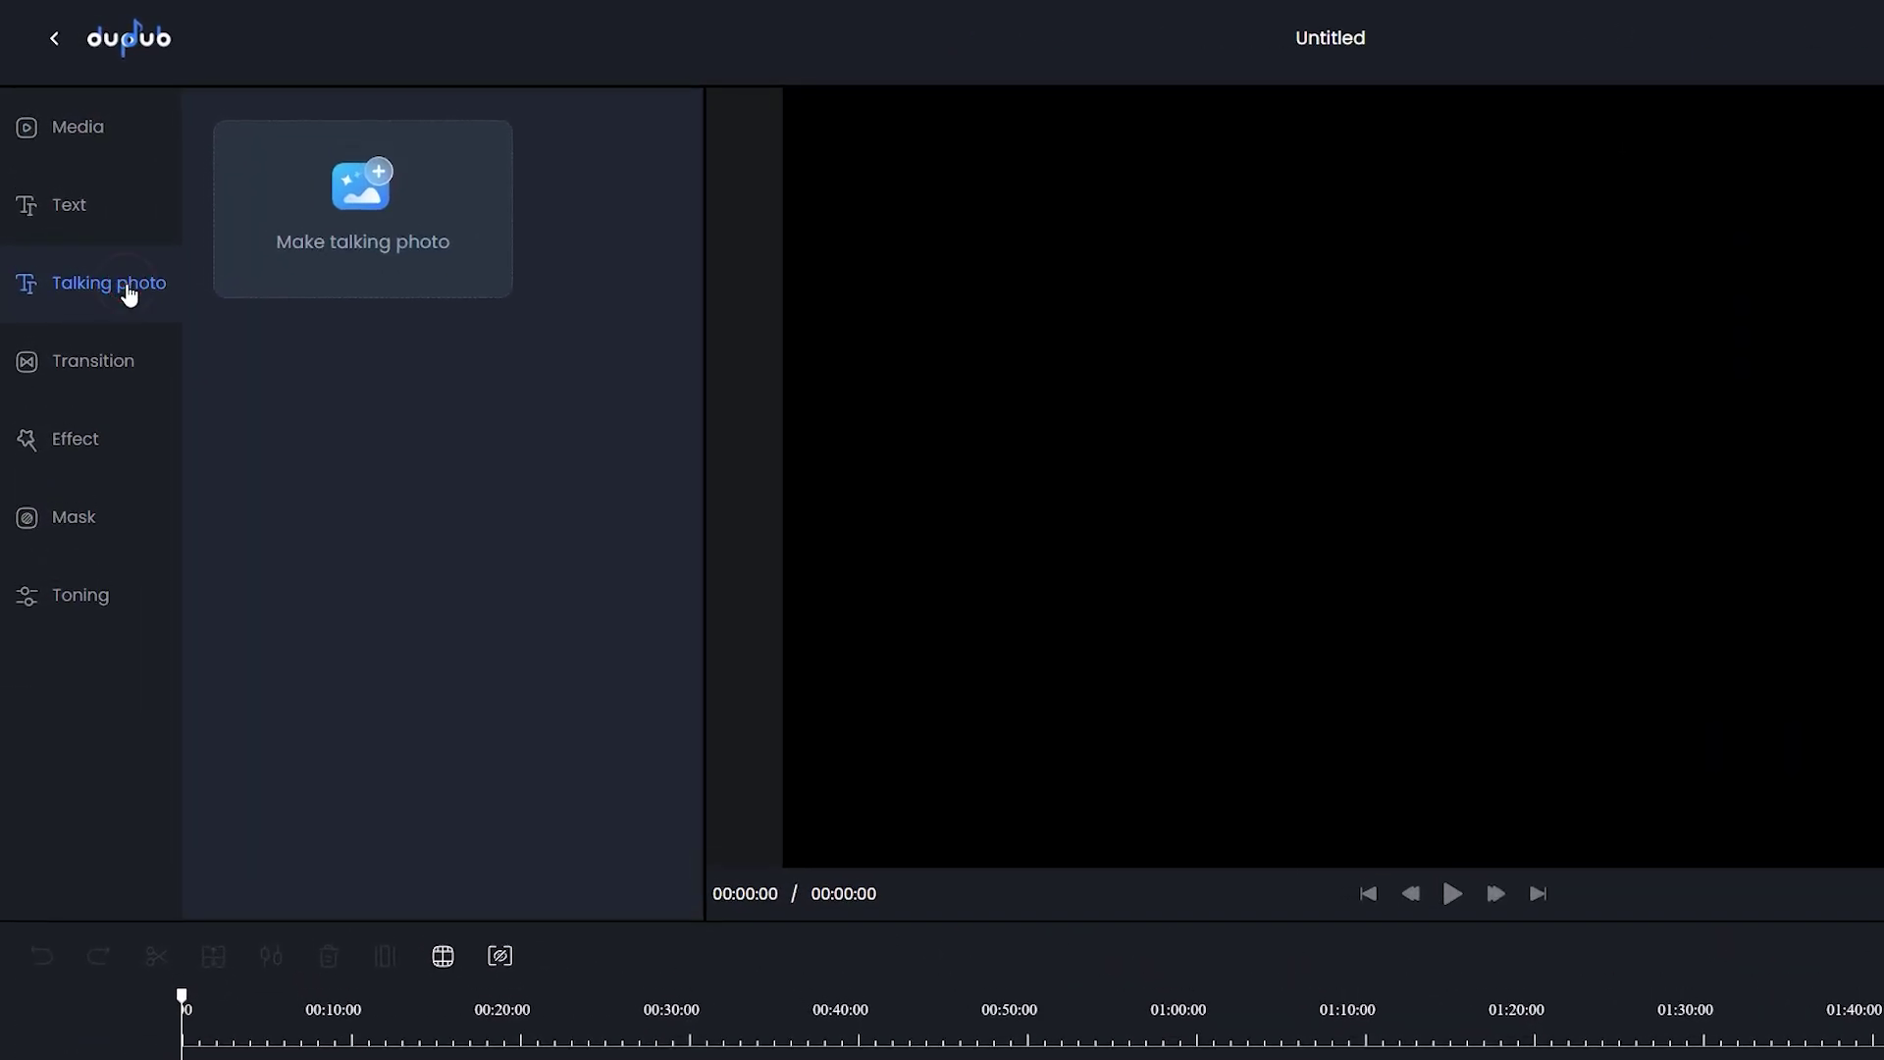
click(346, 272)
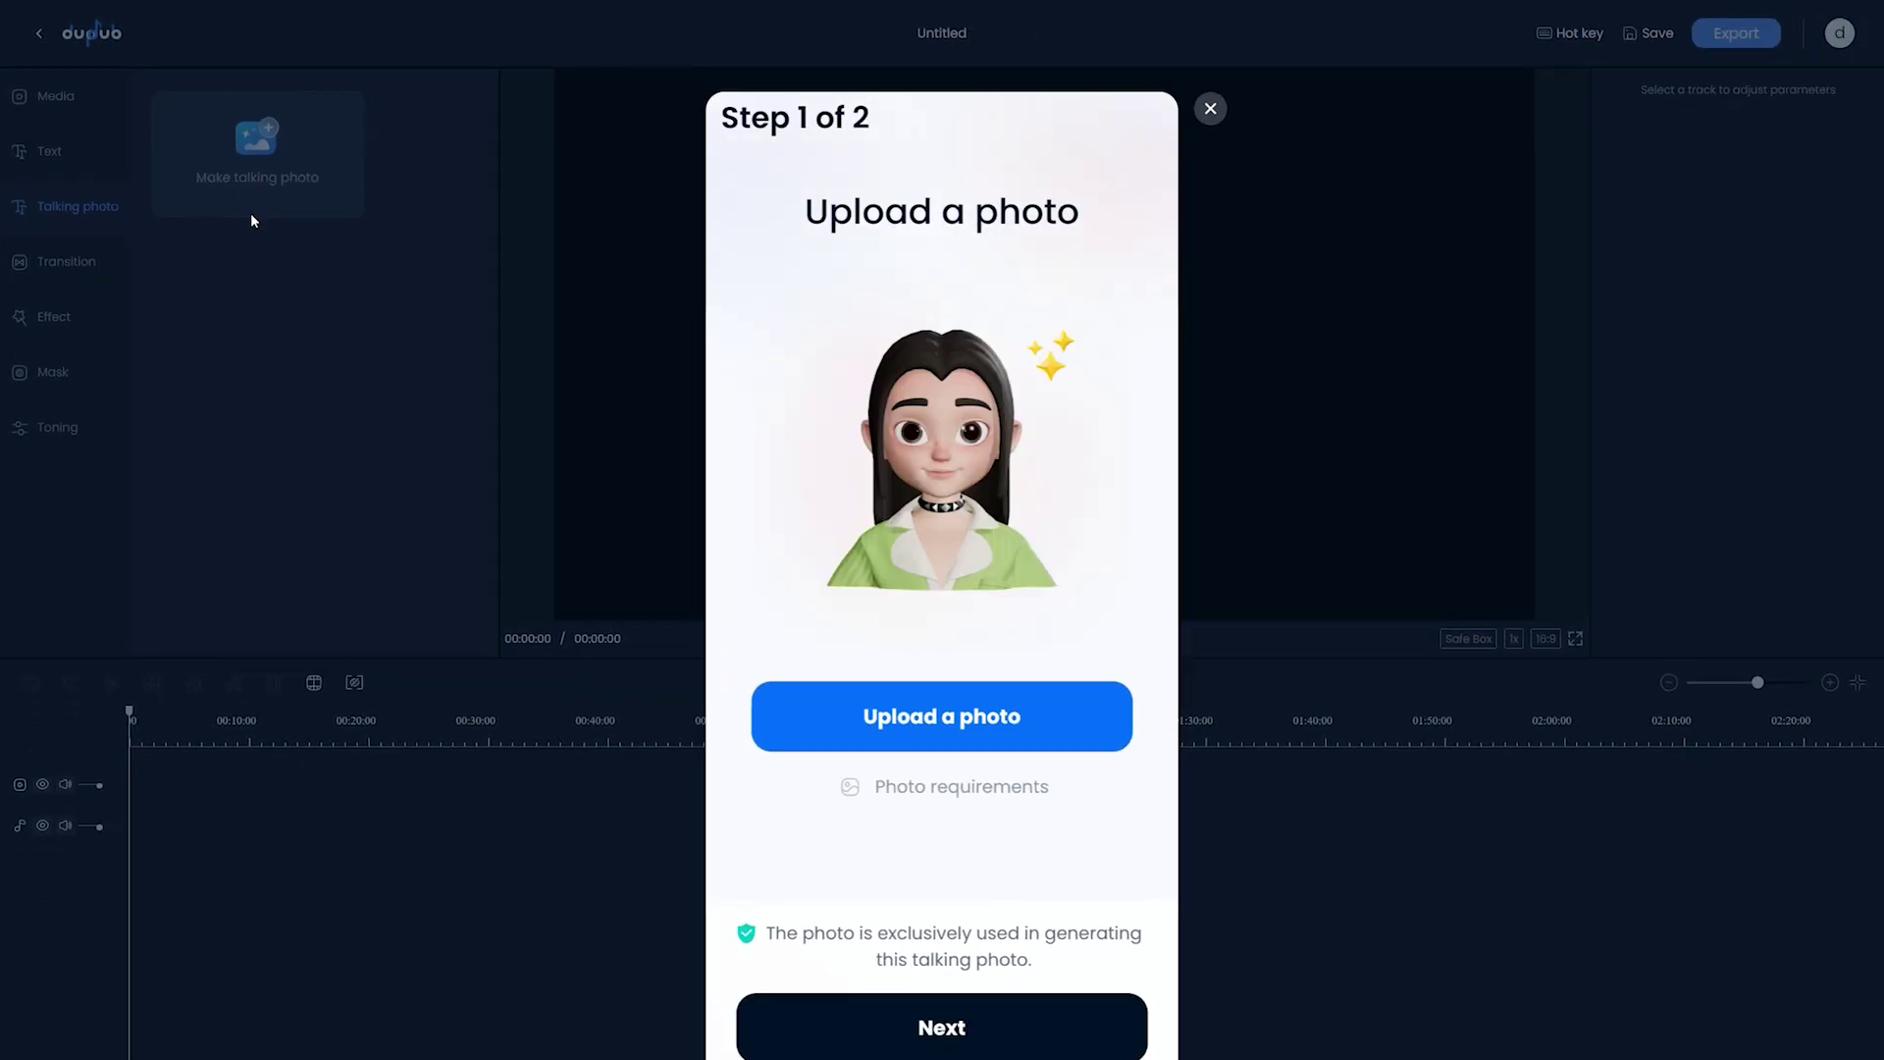
click(945, 743)
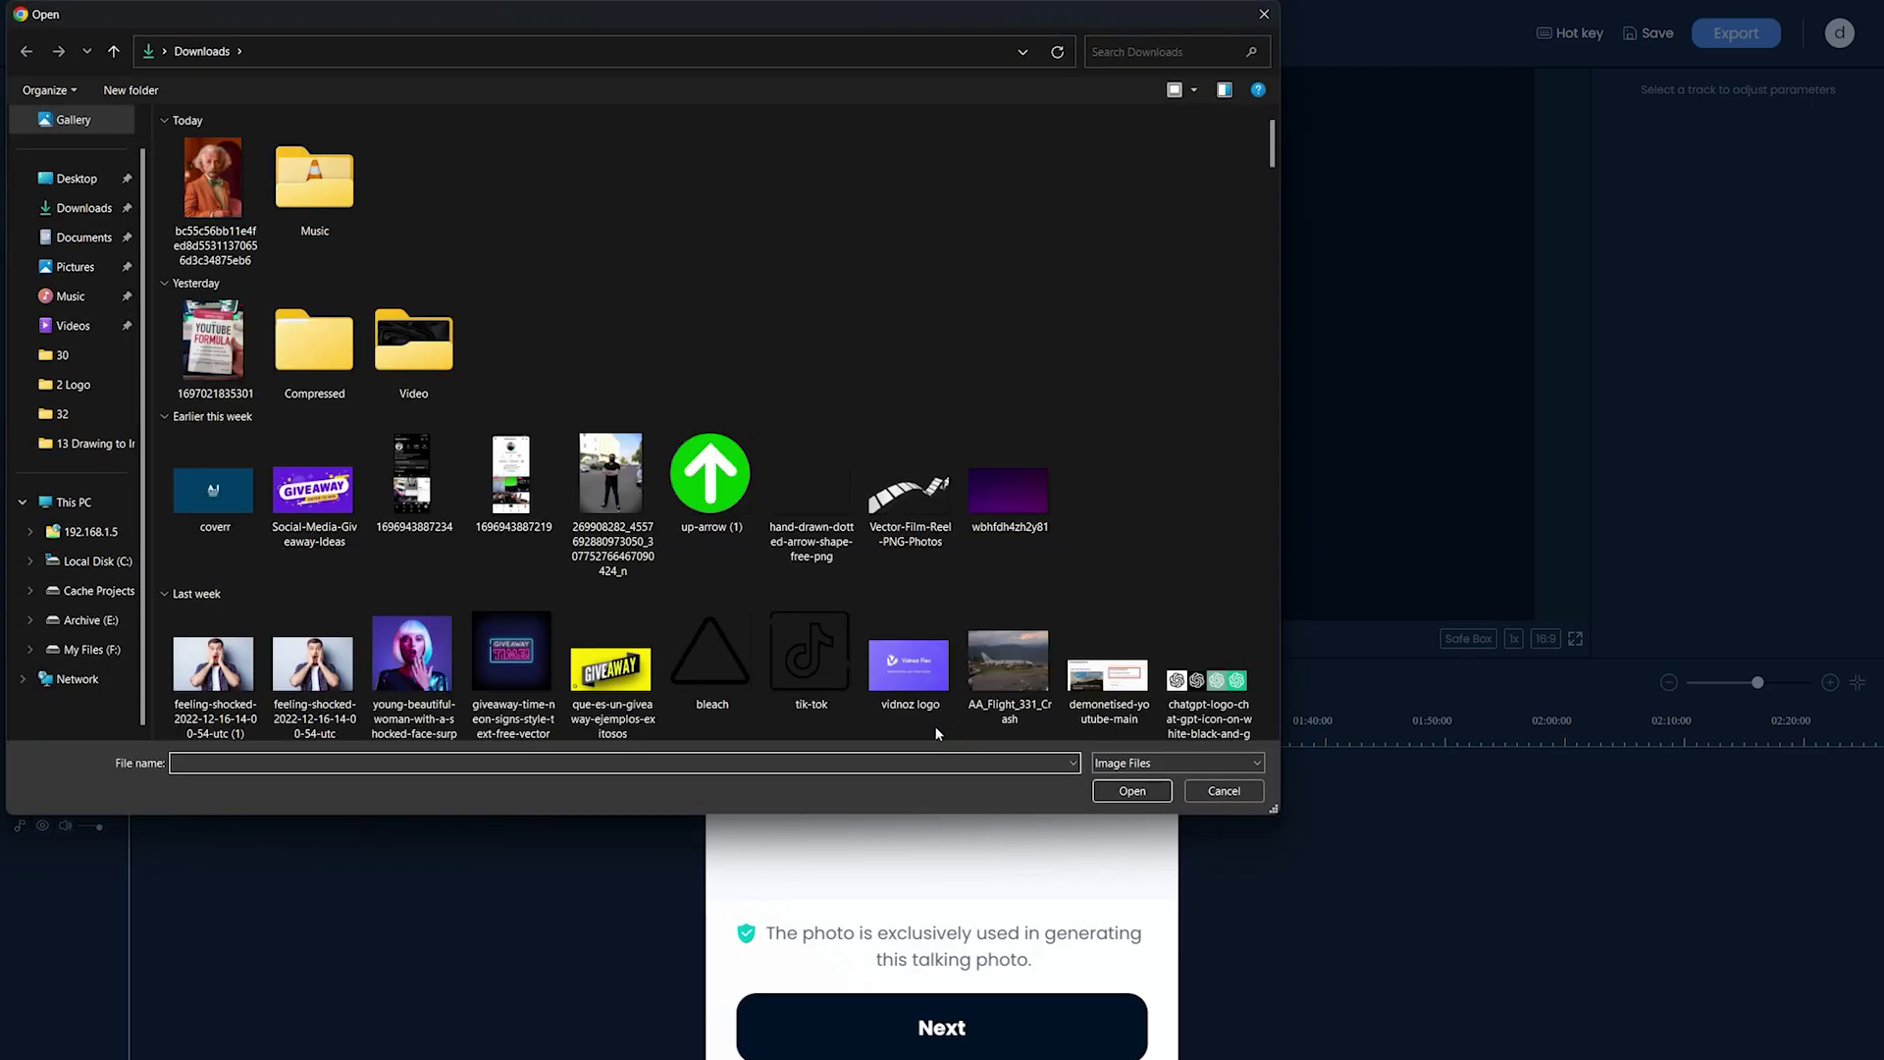
double_click(245, 209)
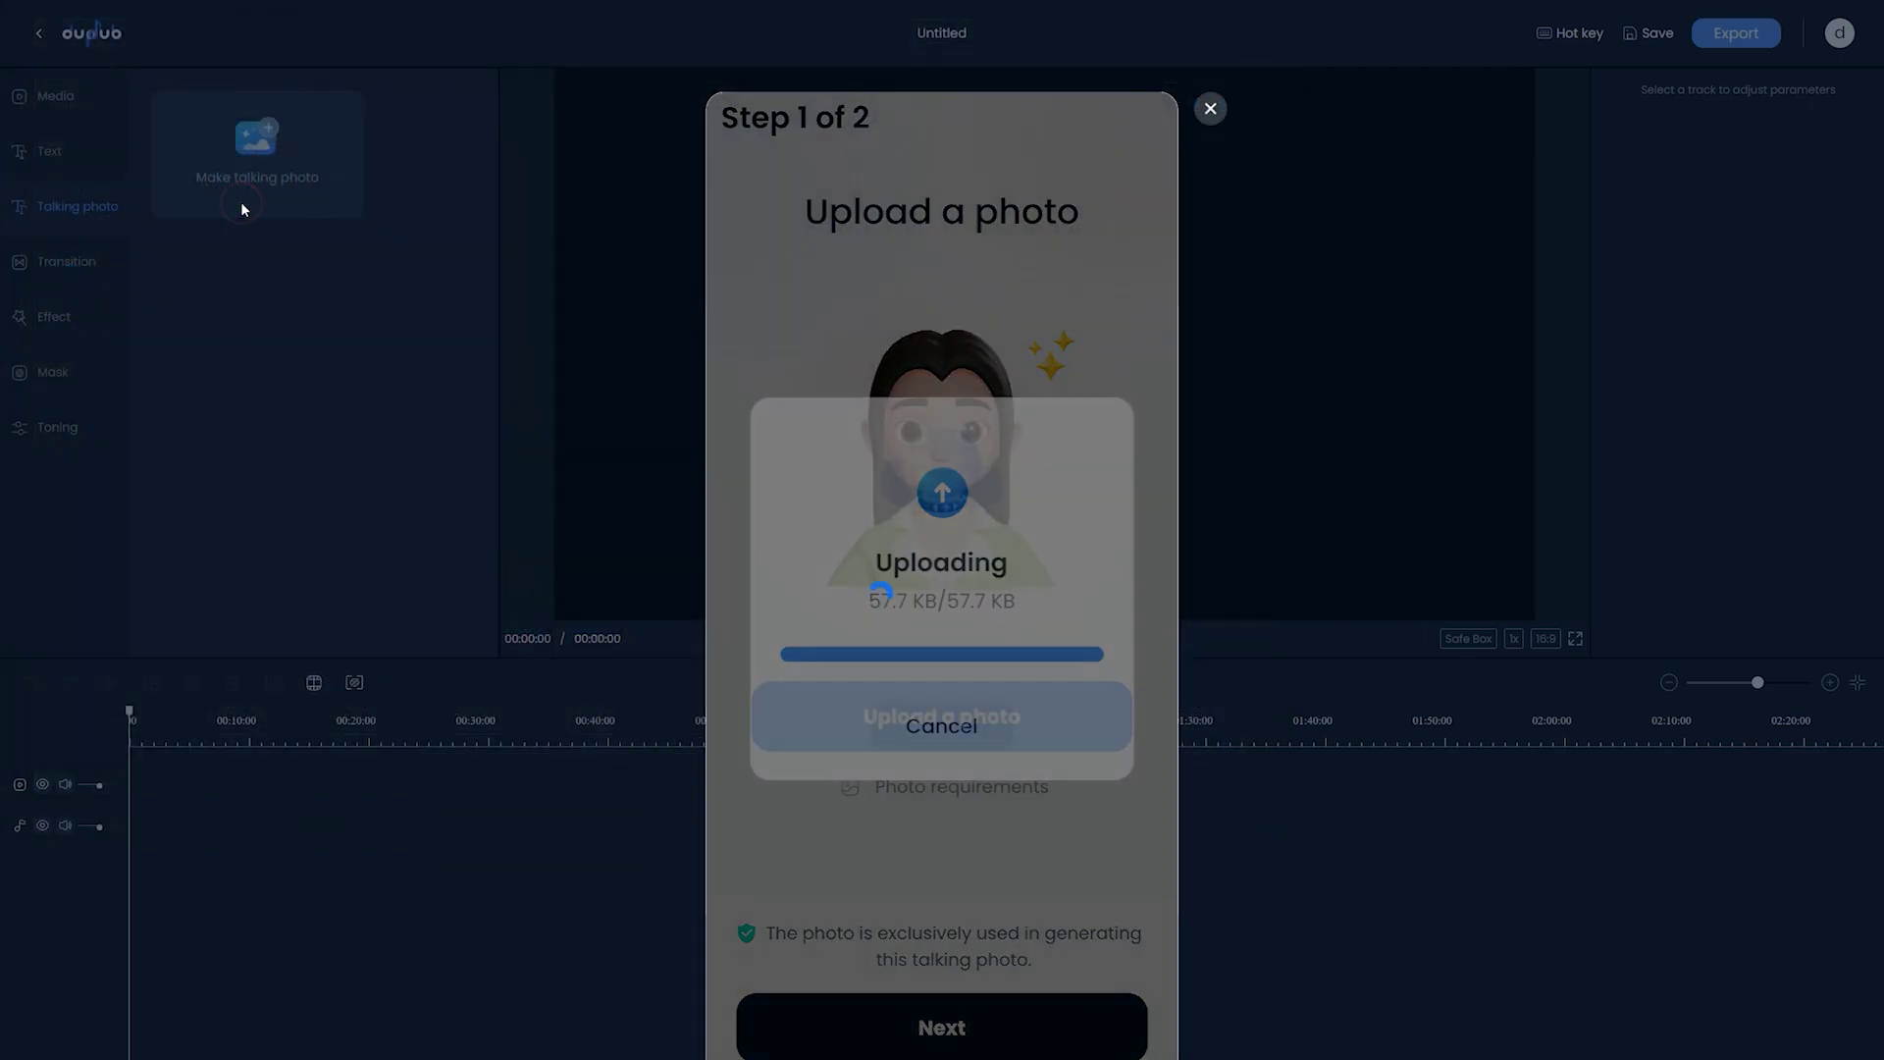
click(944, 1020)
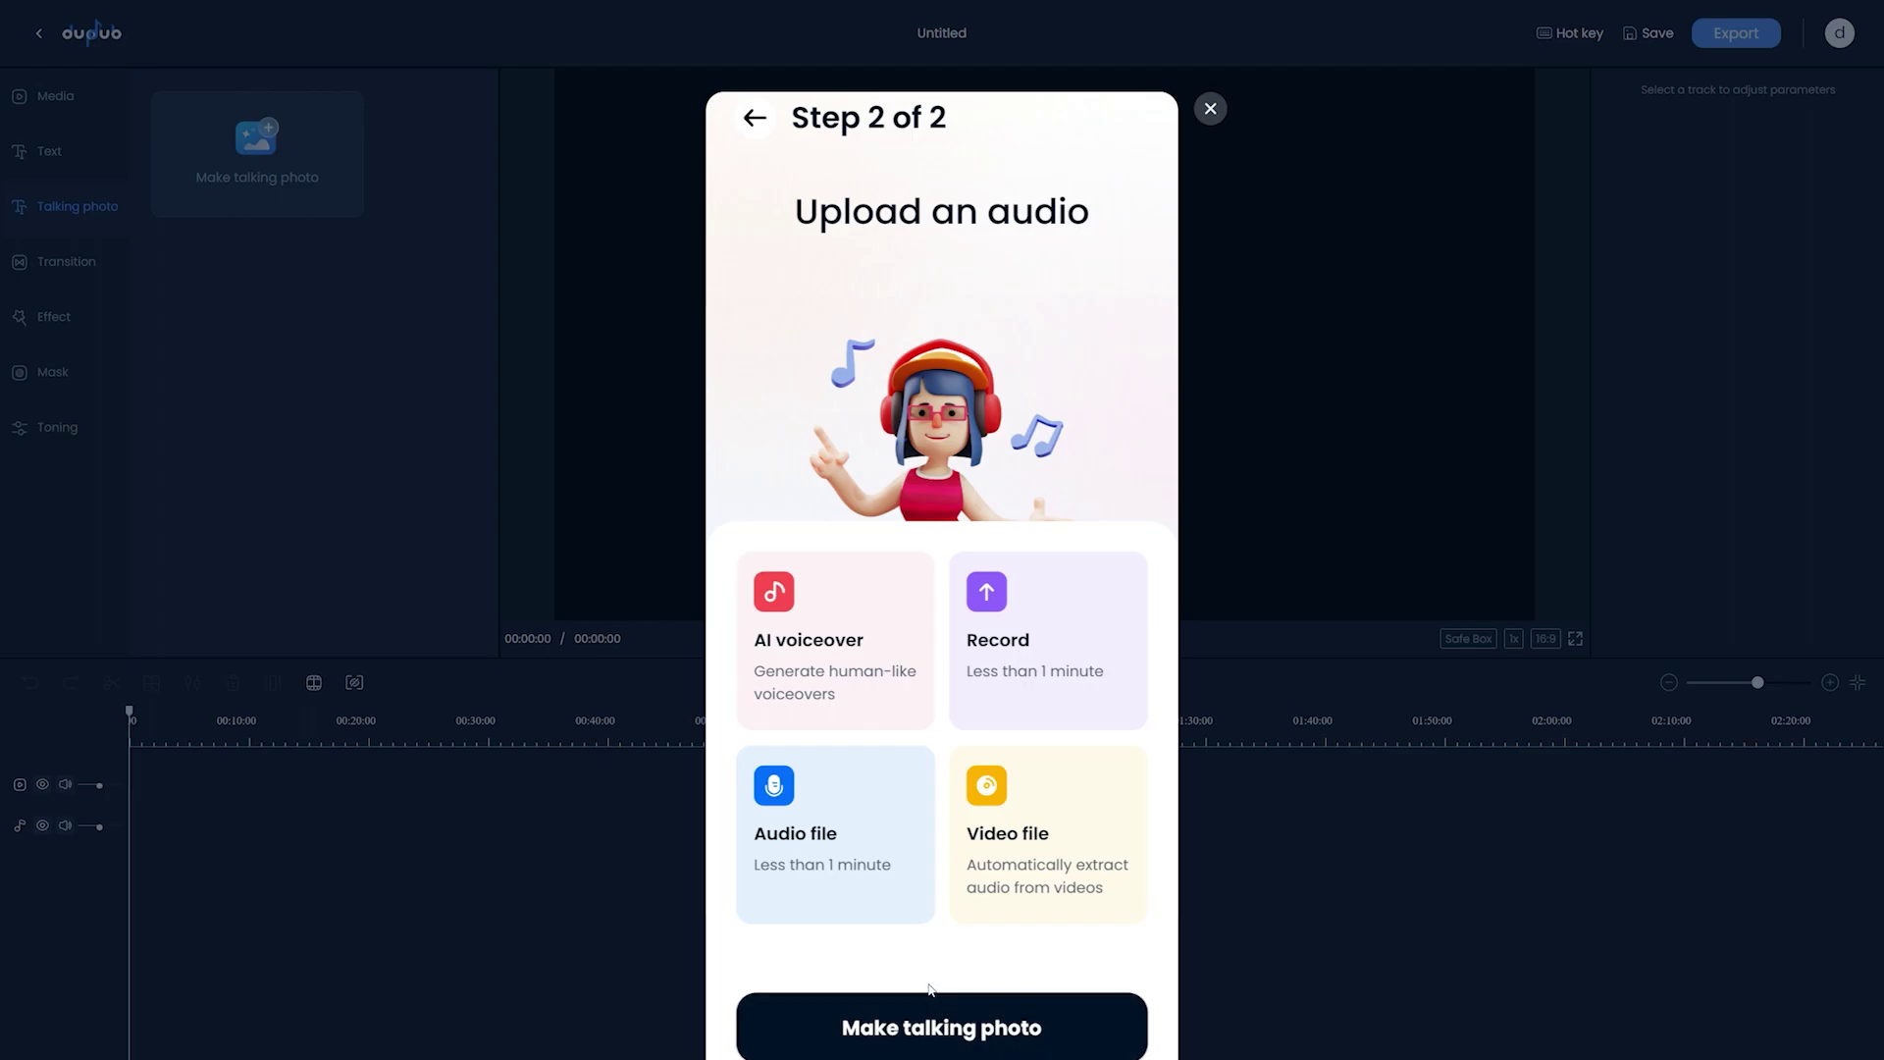
Step: Attach the Einstein voiceover MP3 from the Music folder as audio and make the talking photo
click(868, 885)
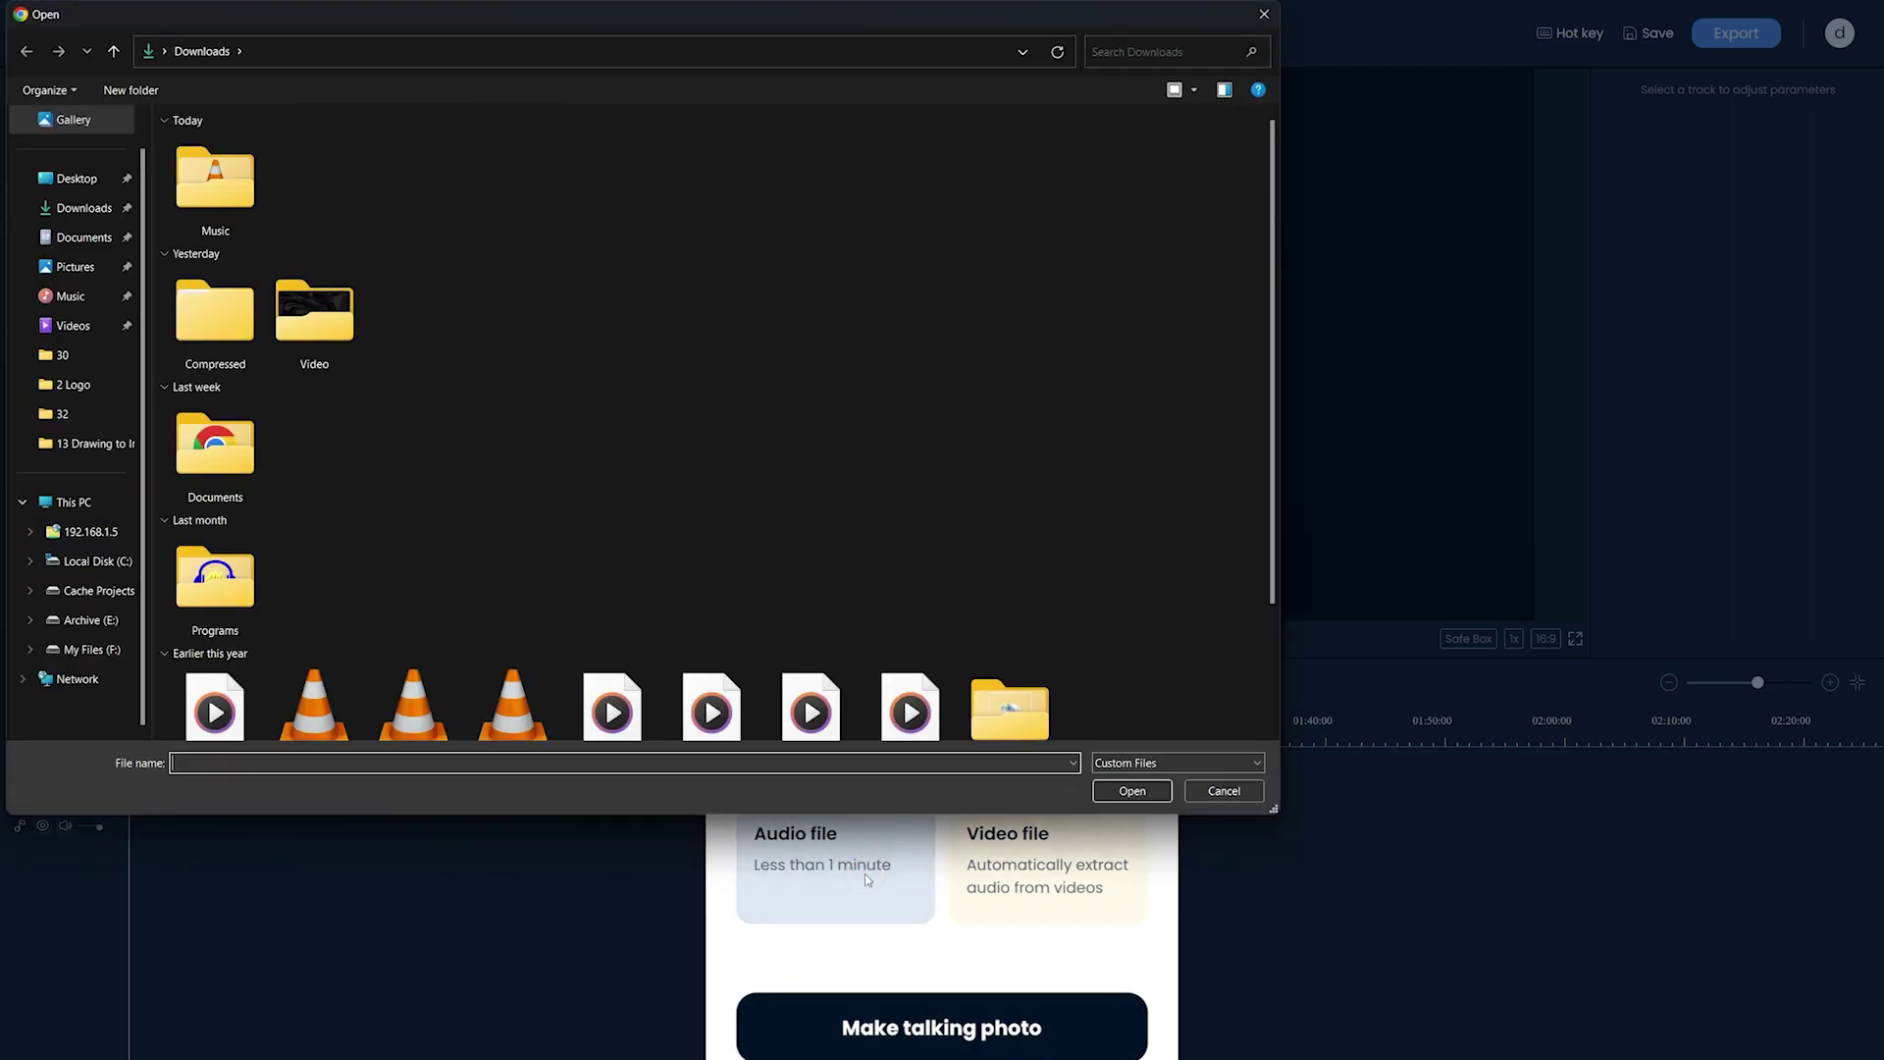
double_click(231, 182)
double_click(235, 175)
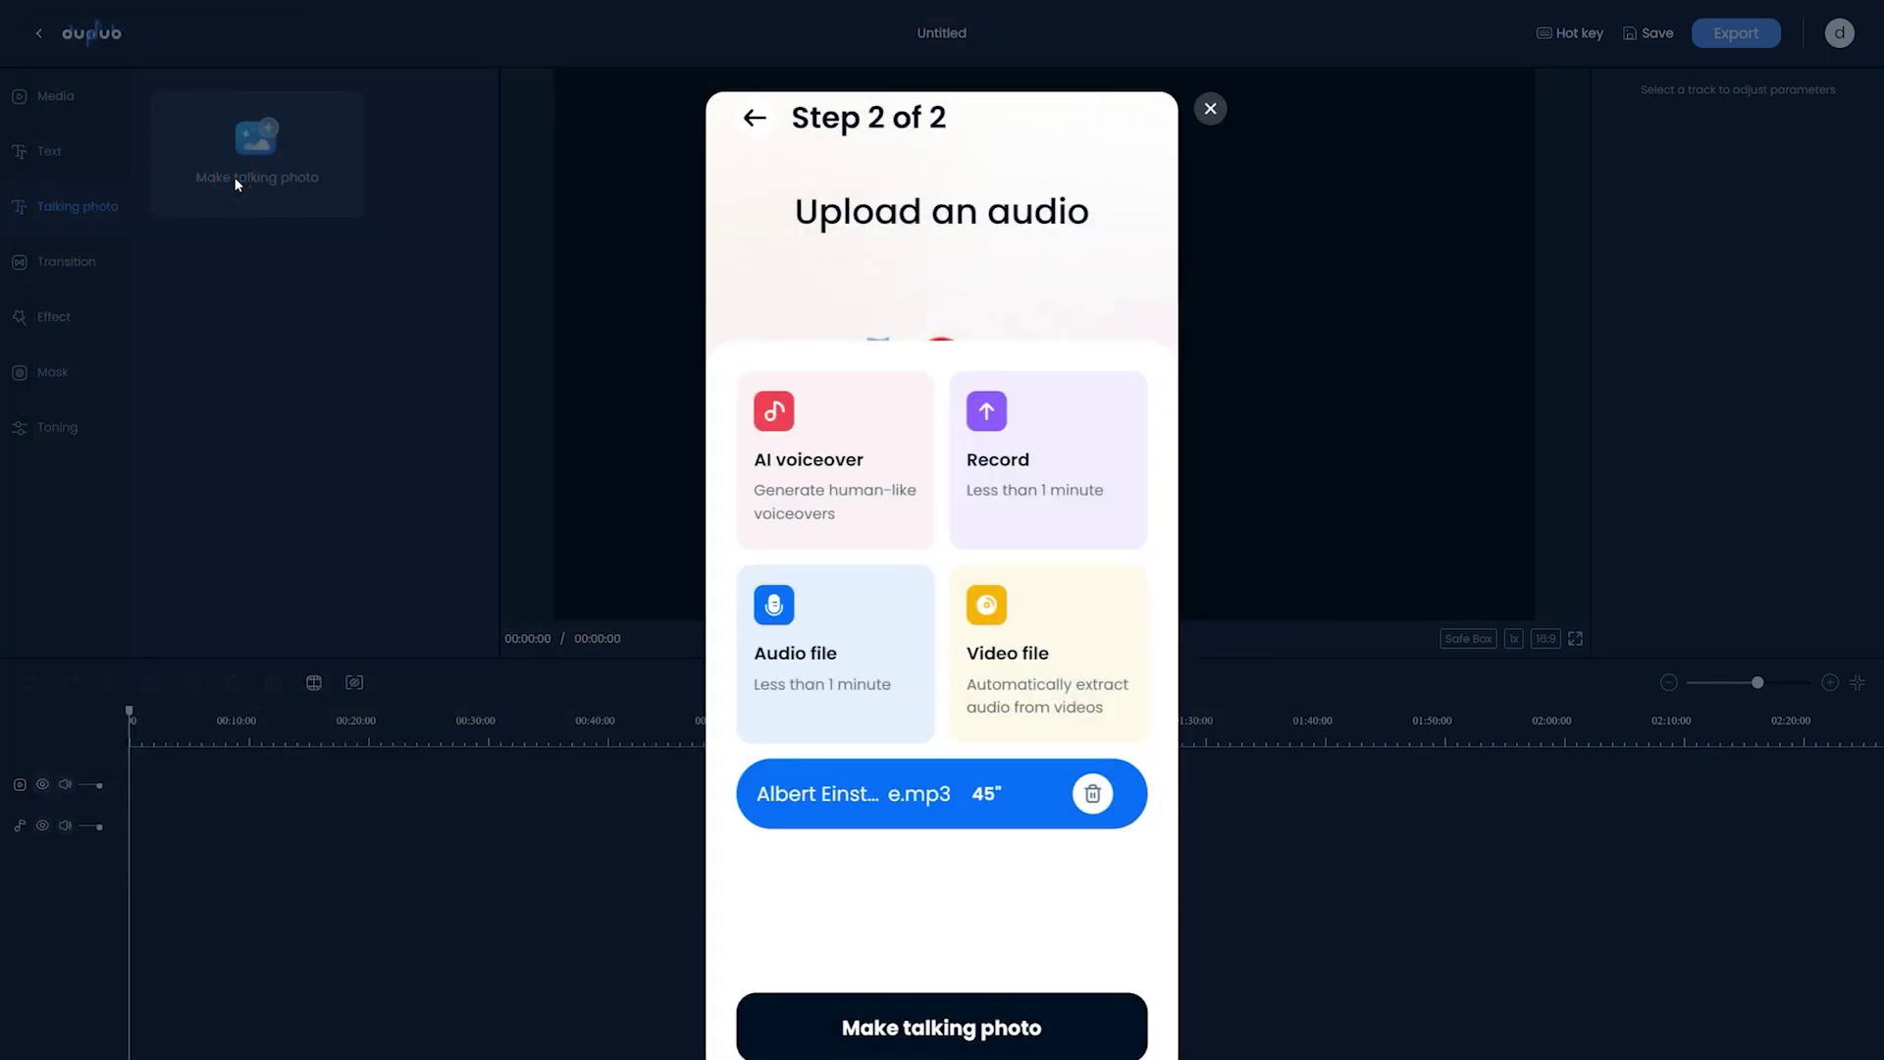
click(947, 1046)
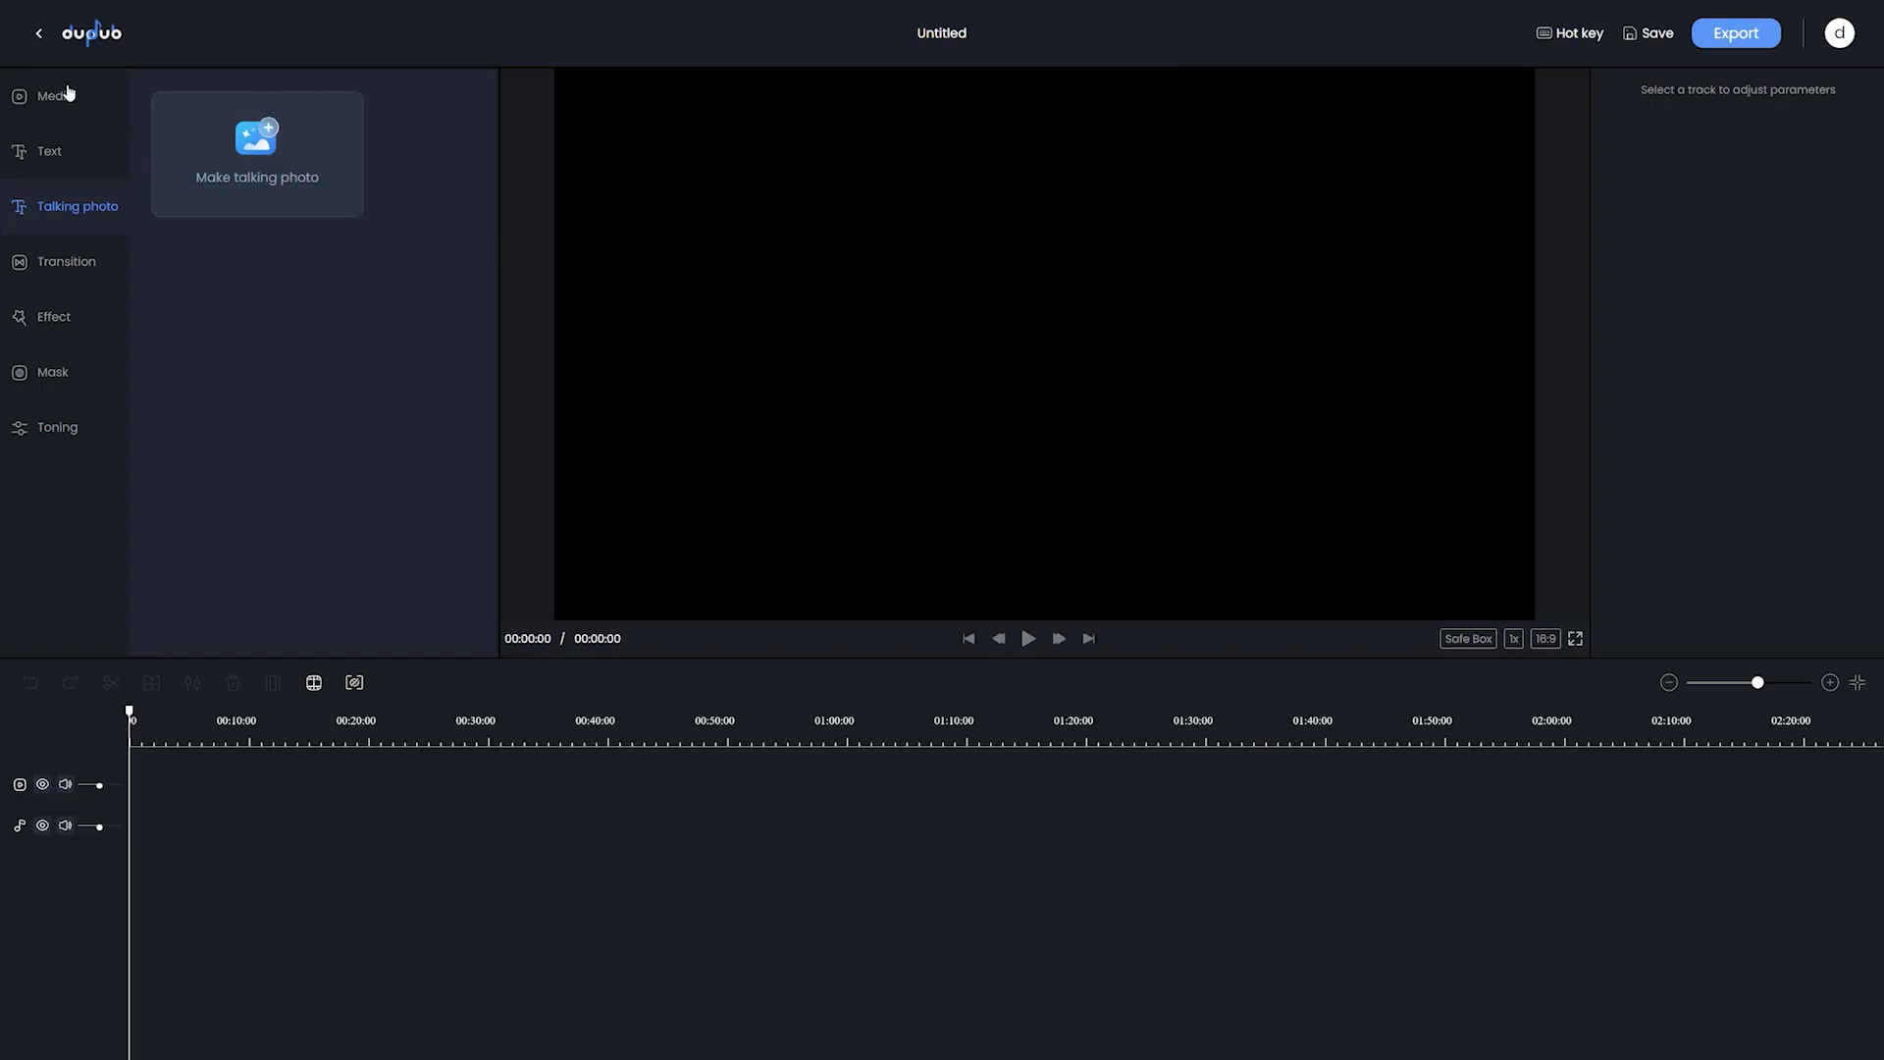
Step: Add the Einstein talking-photo clip from the media gallery to the timeline
click(68, 92)
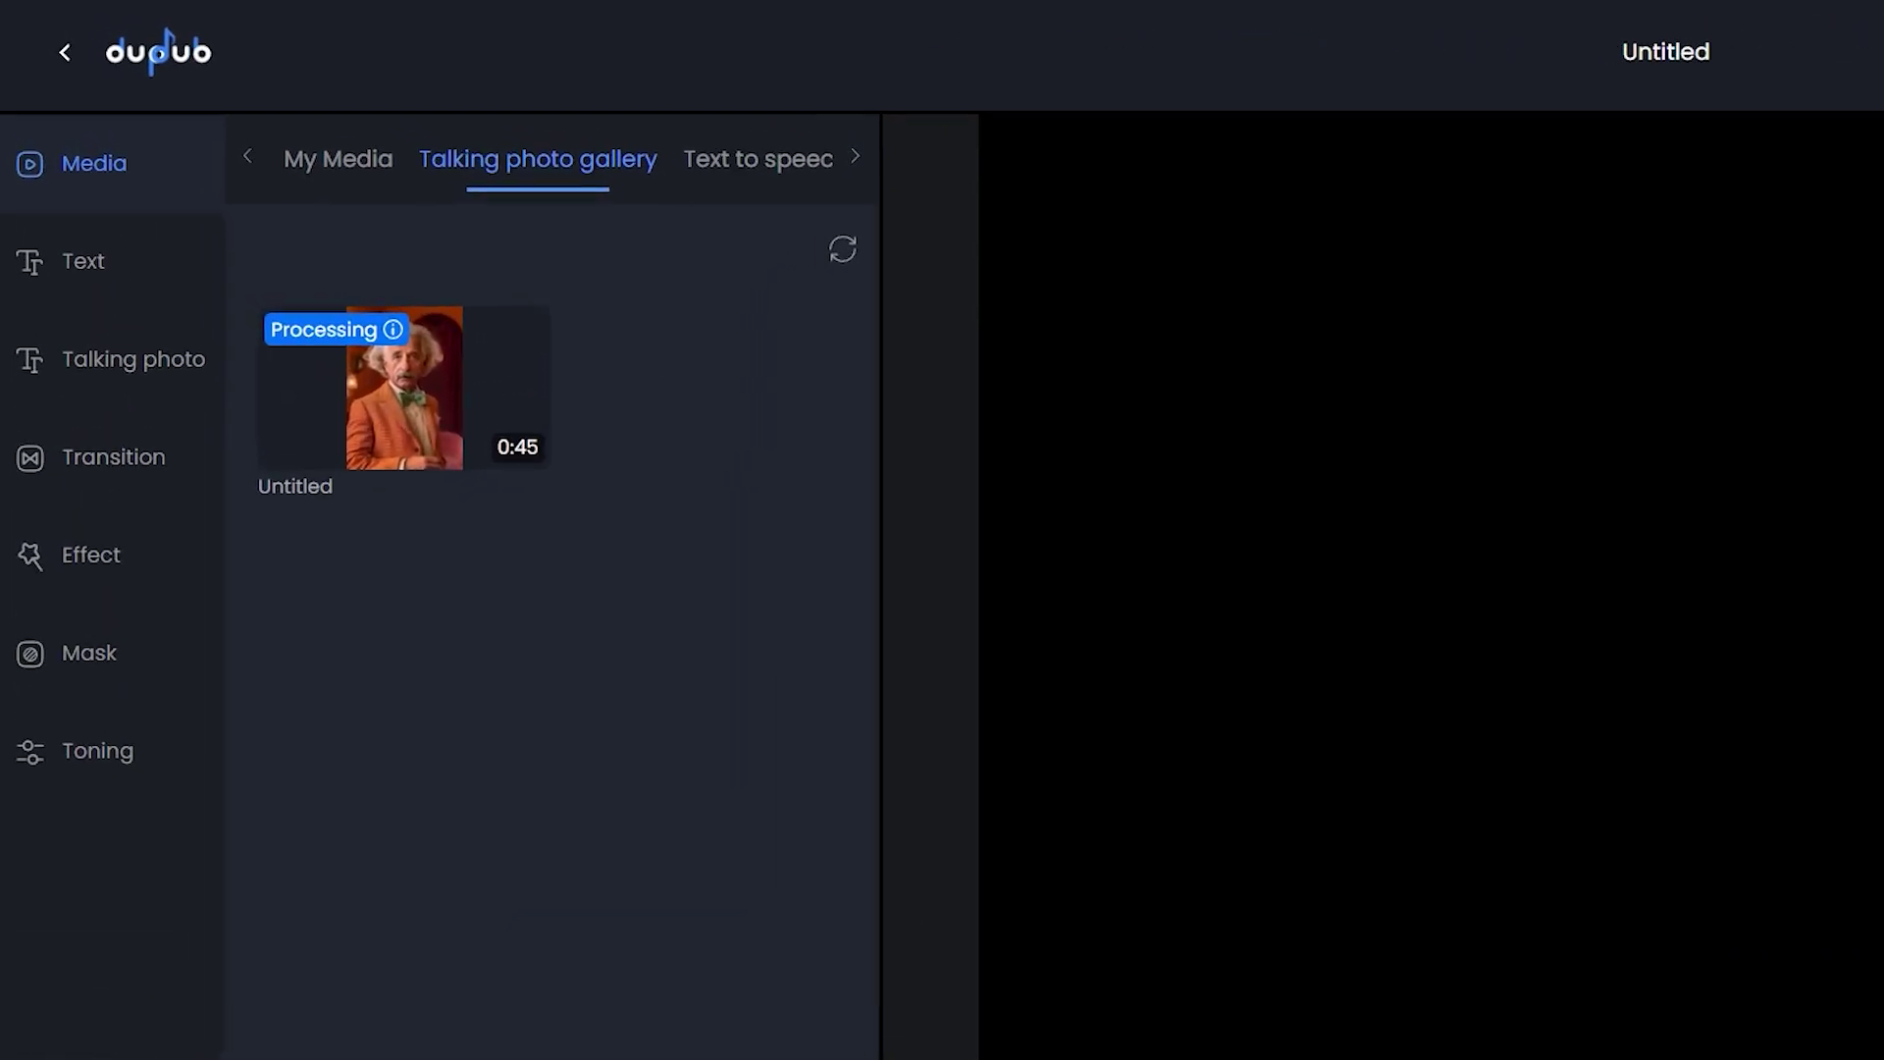
mouse_move(382, 422)
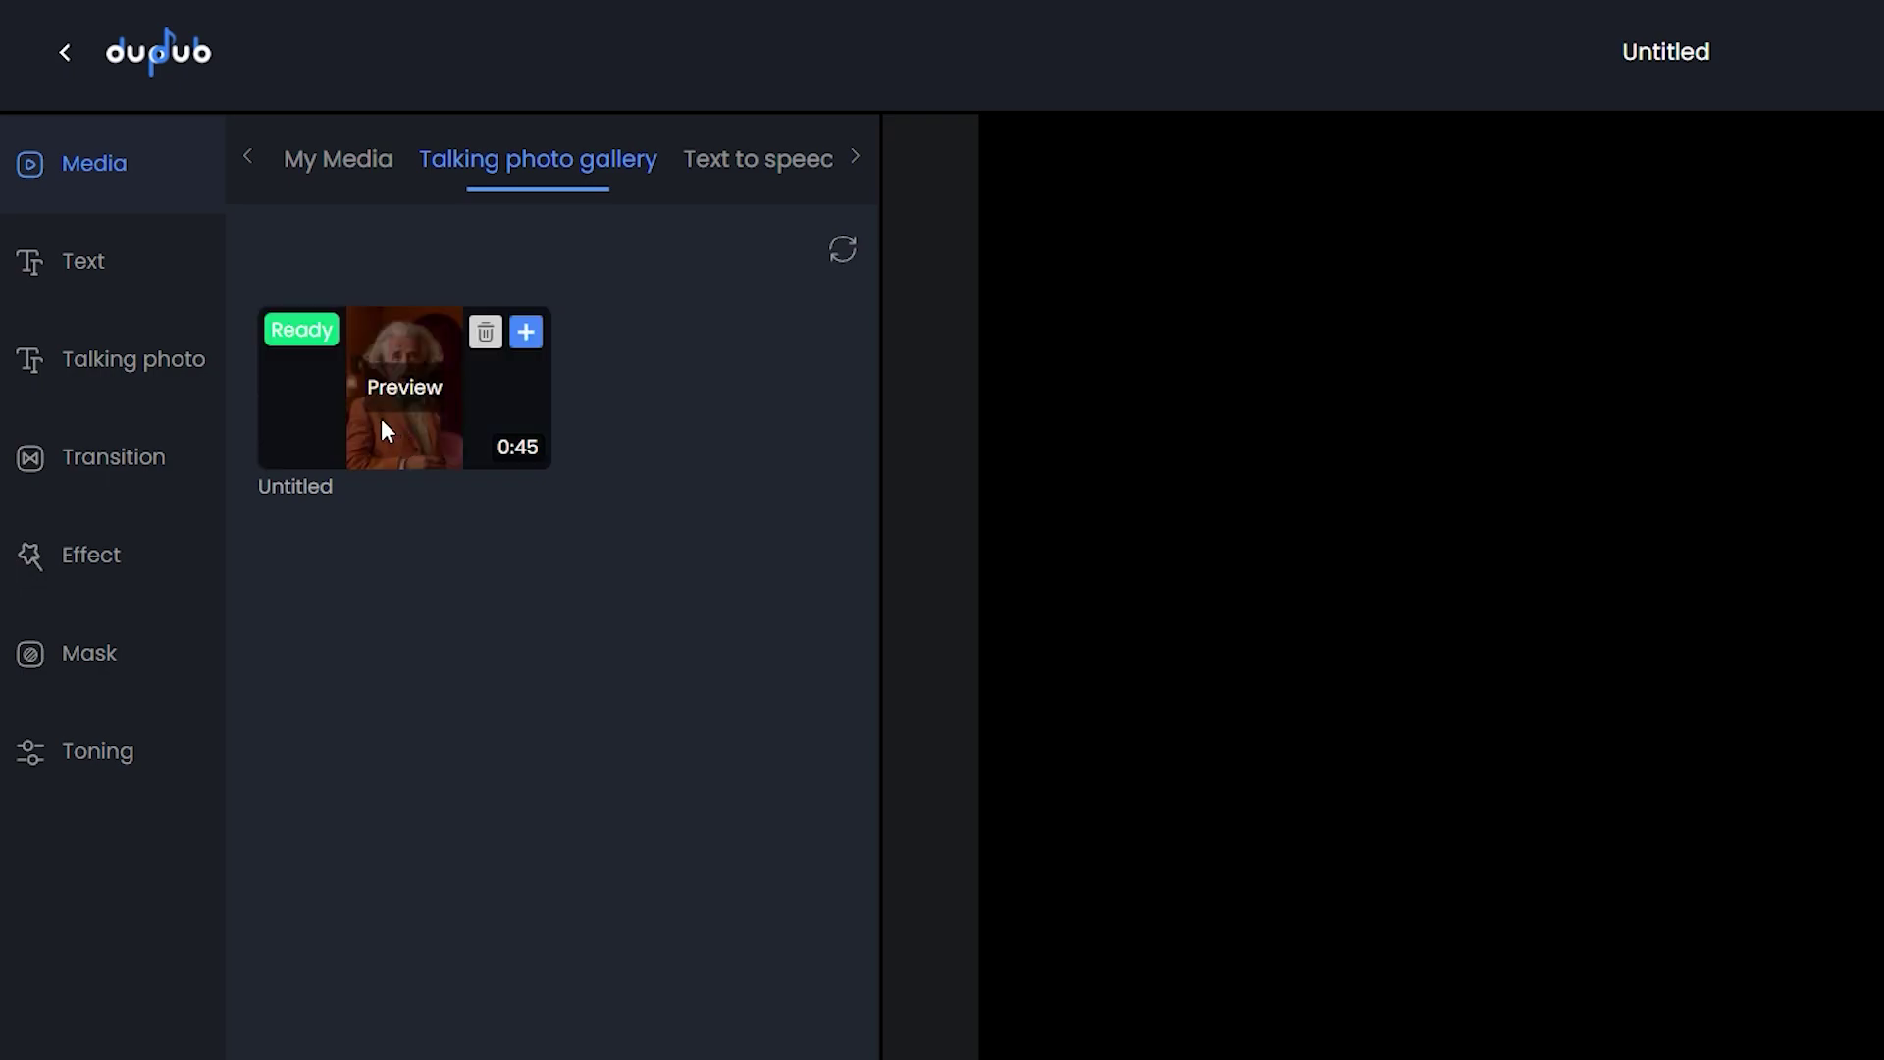
click(525, 334)
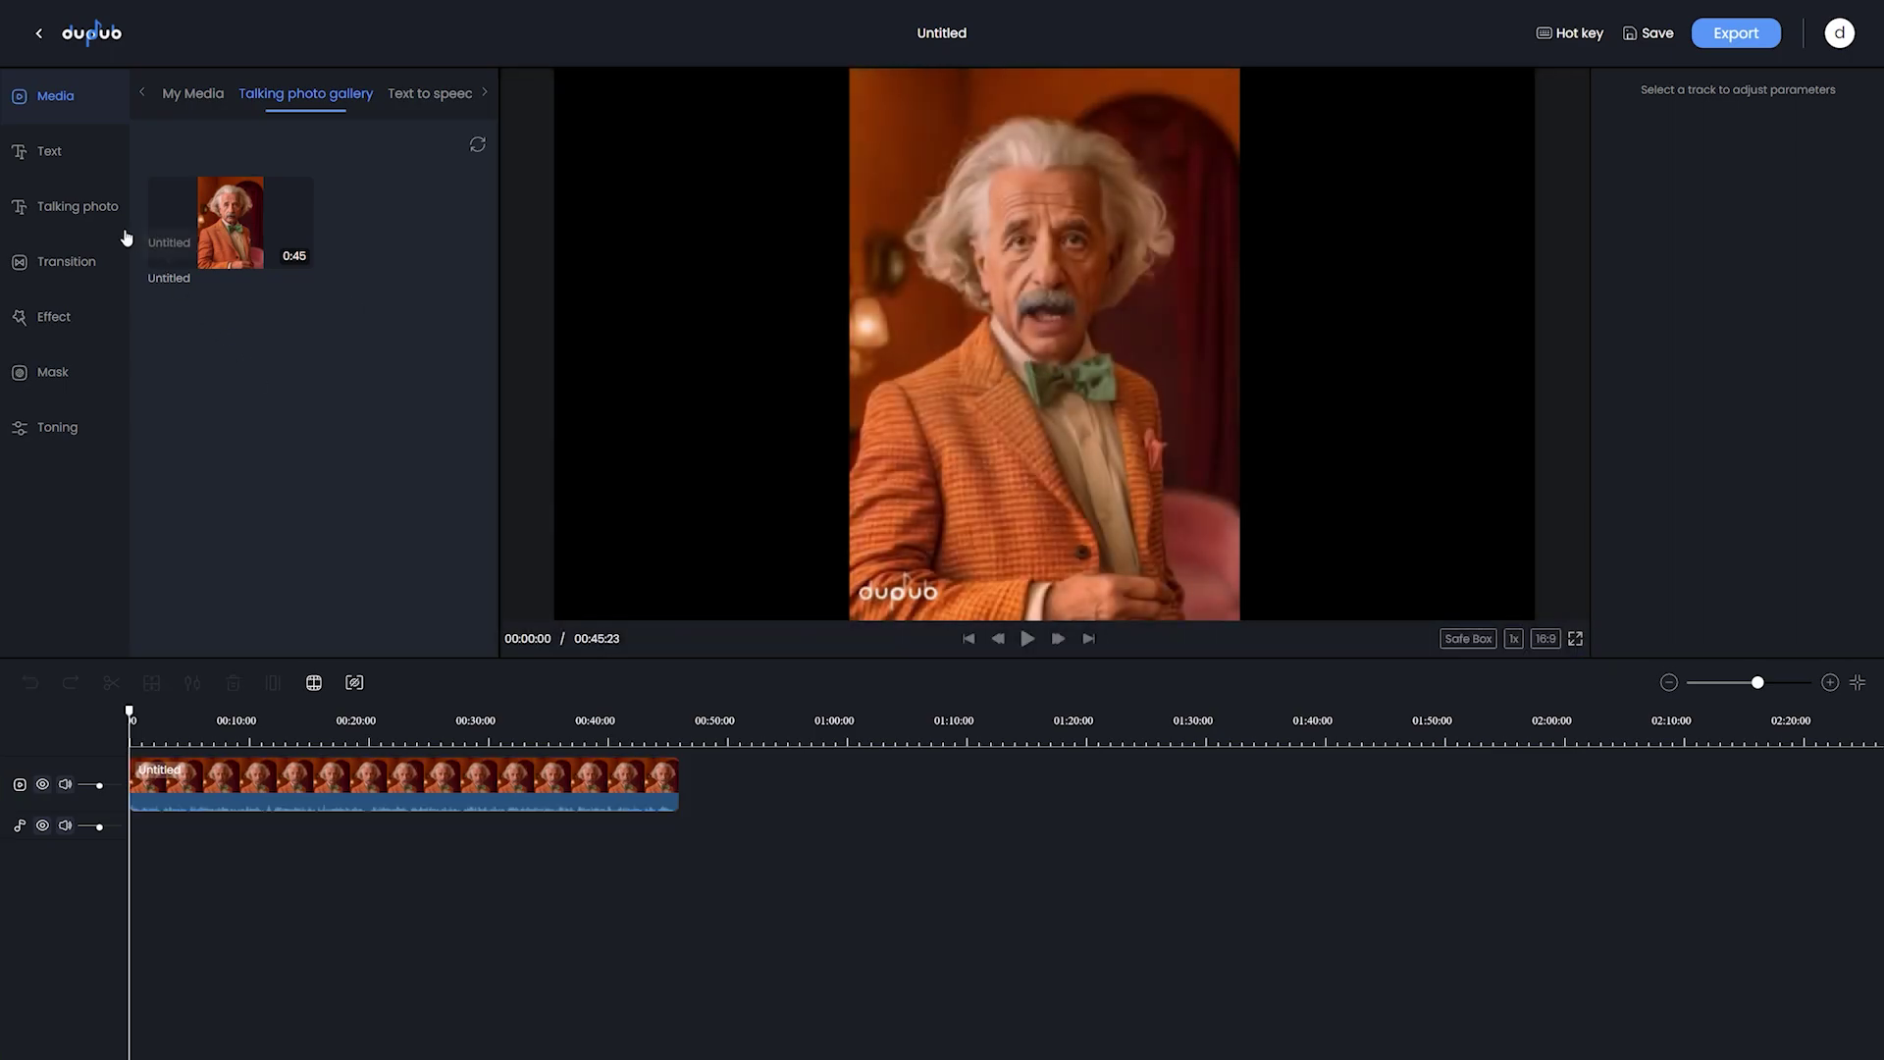
Step: Add a text caption reading 'Einstein' to the video
click(49, 152)
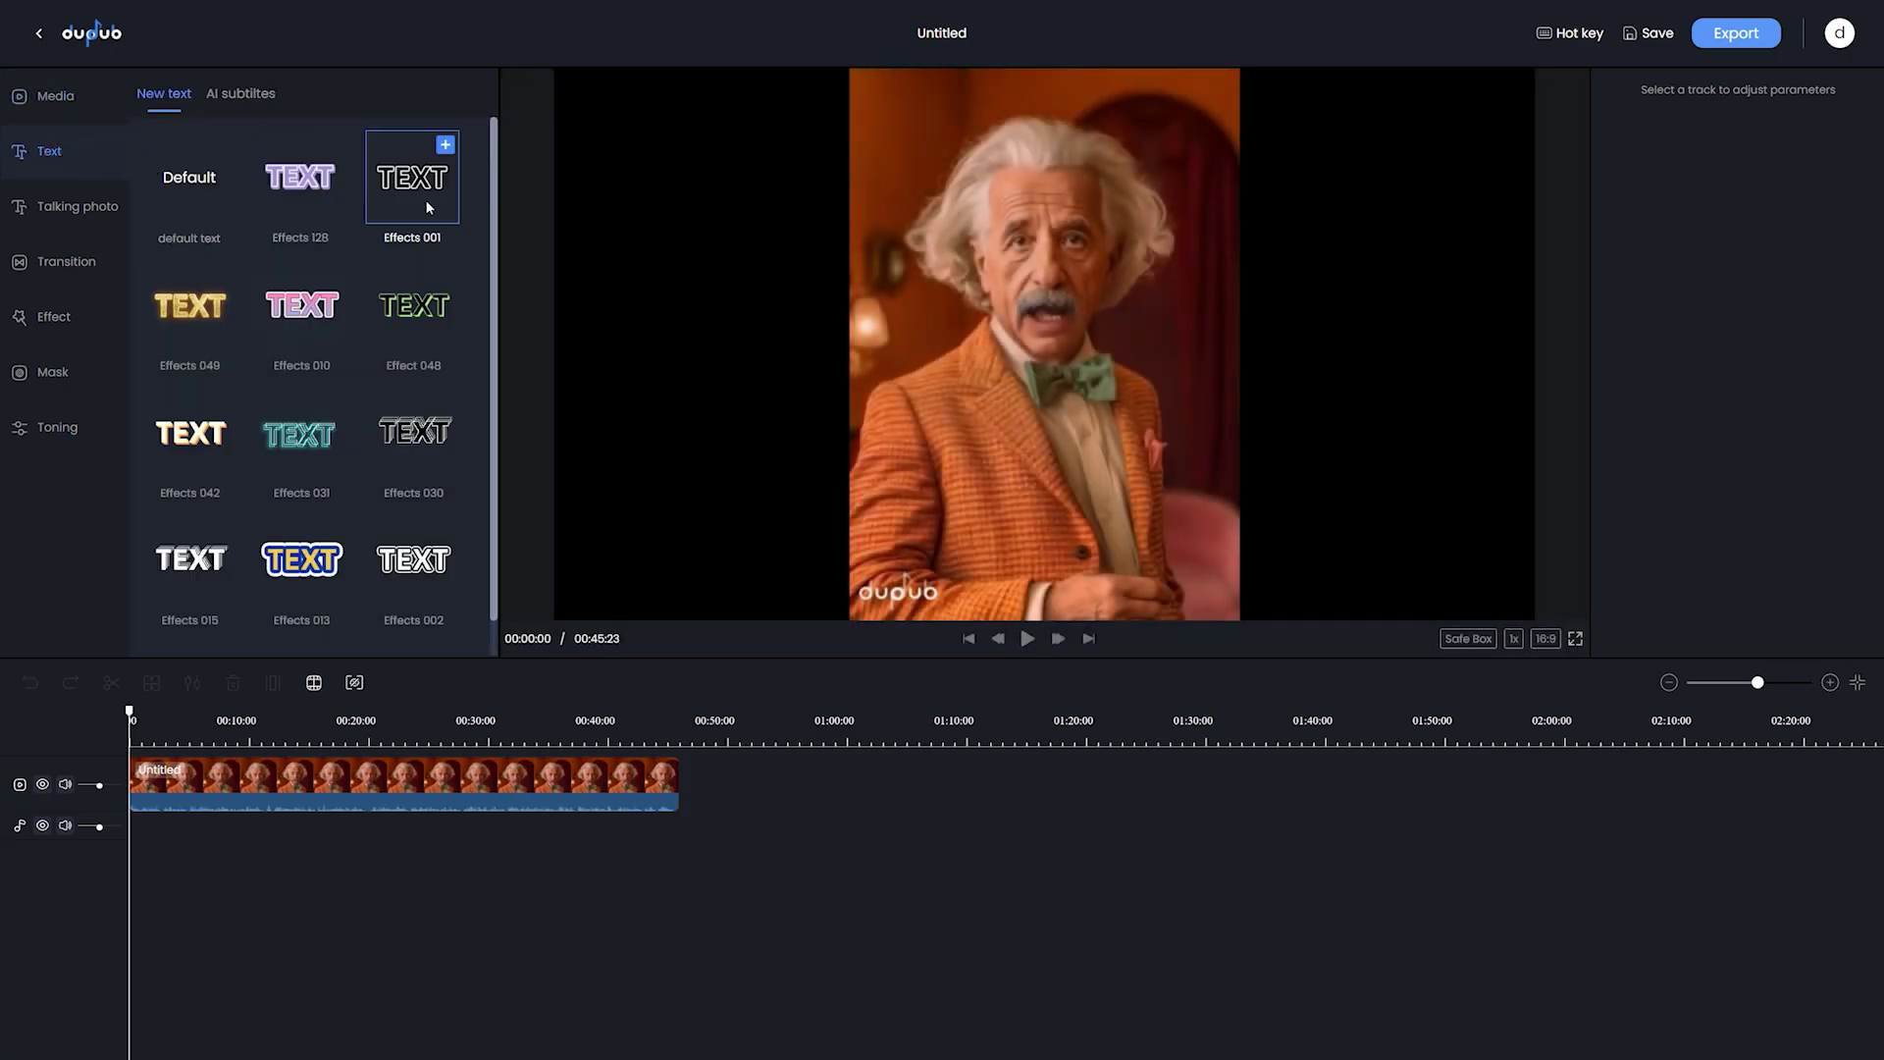
scroll(424, 236, down, 1)
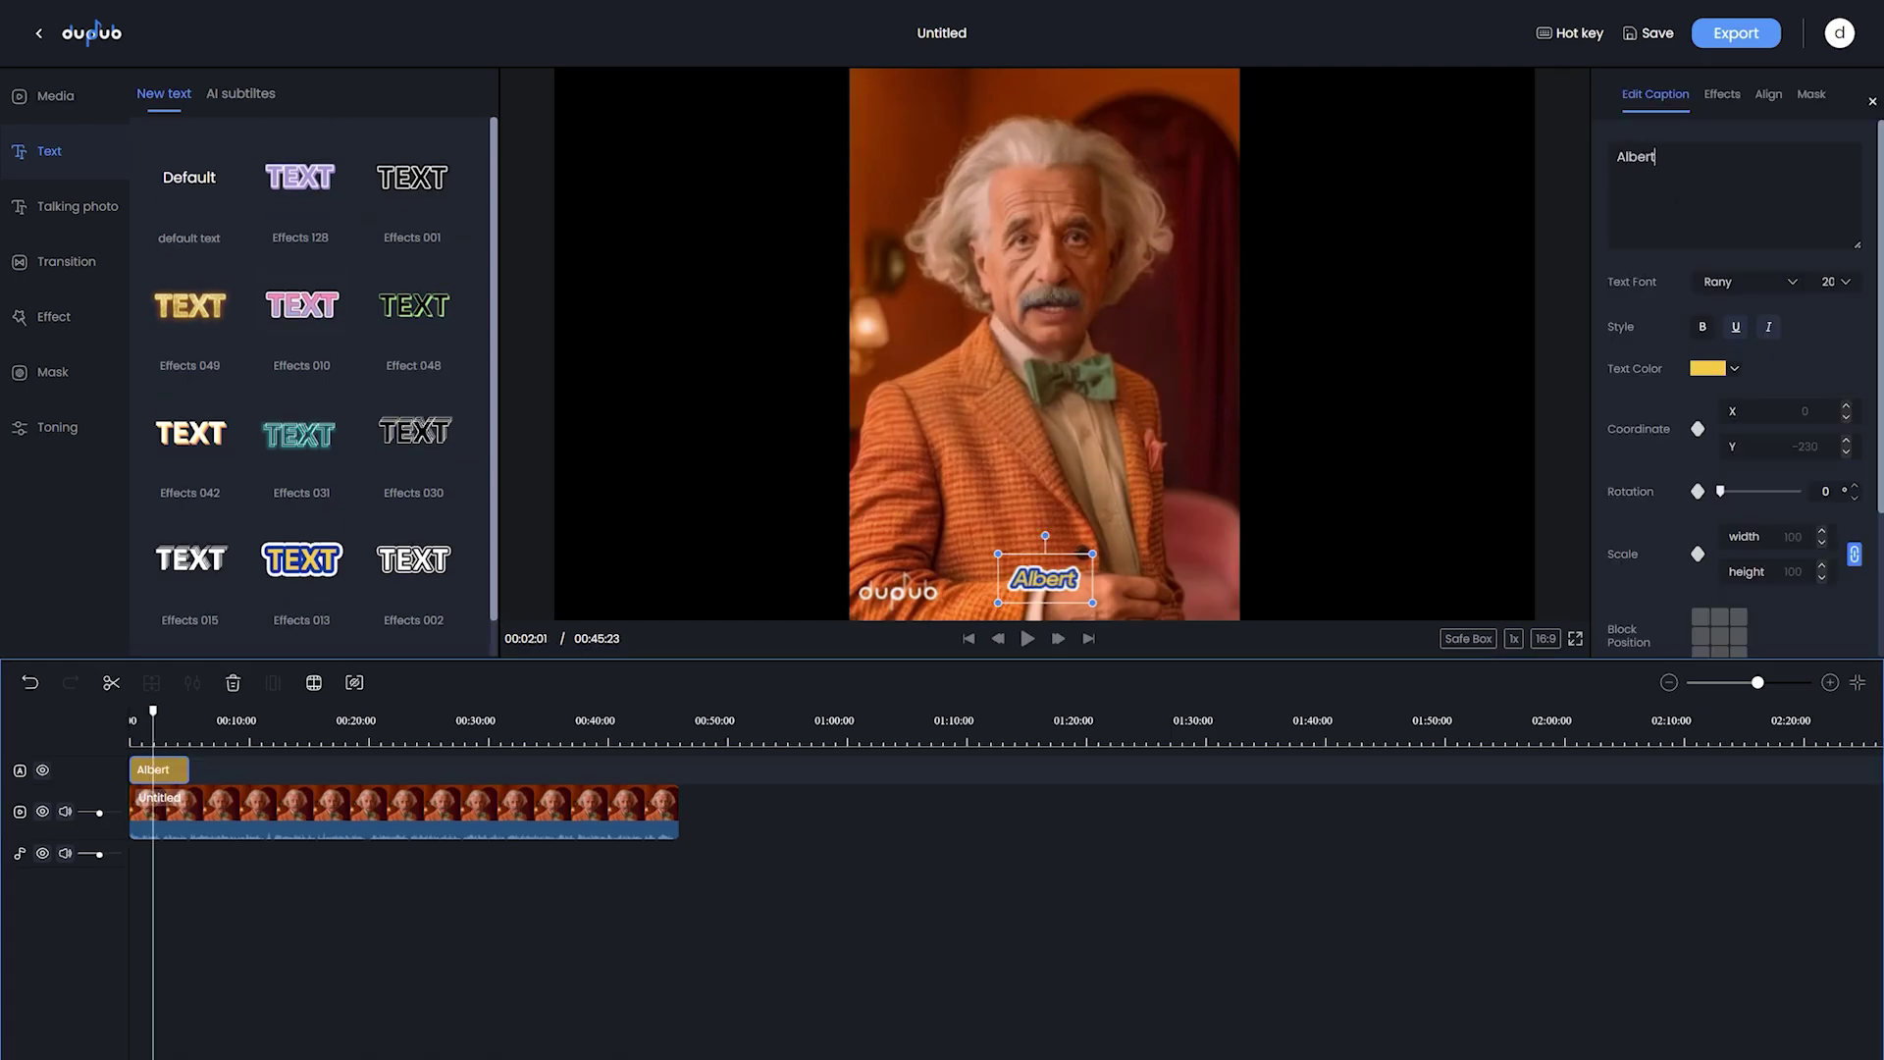
text(Einstein)
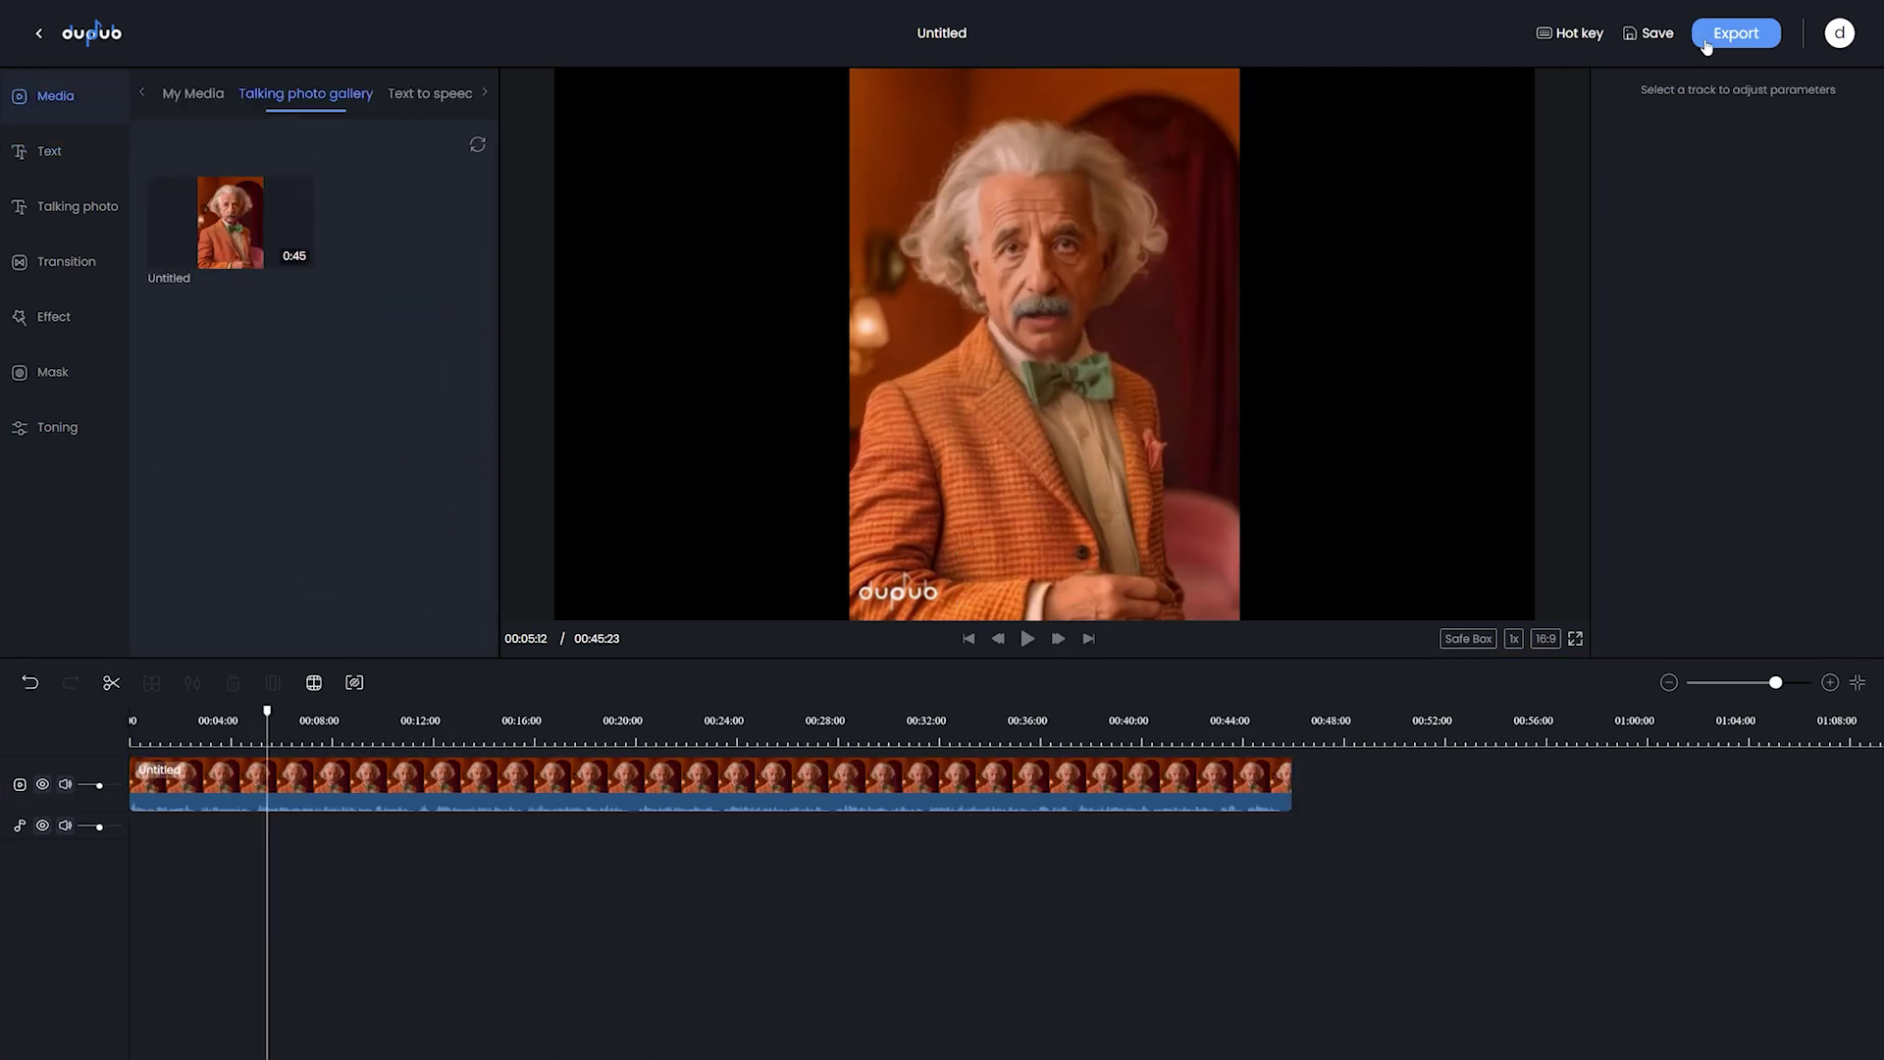
Step: Export the talking-photo video as a 1080p, 30 FPS MP4
click(1707, 37)
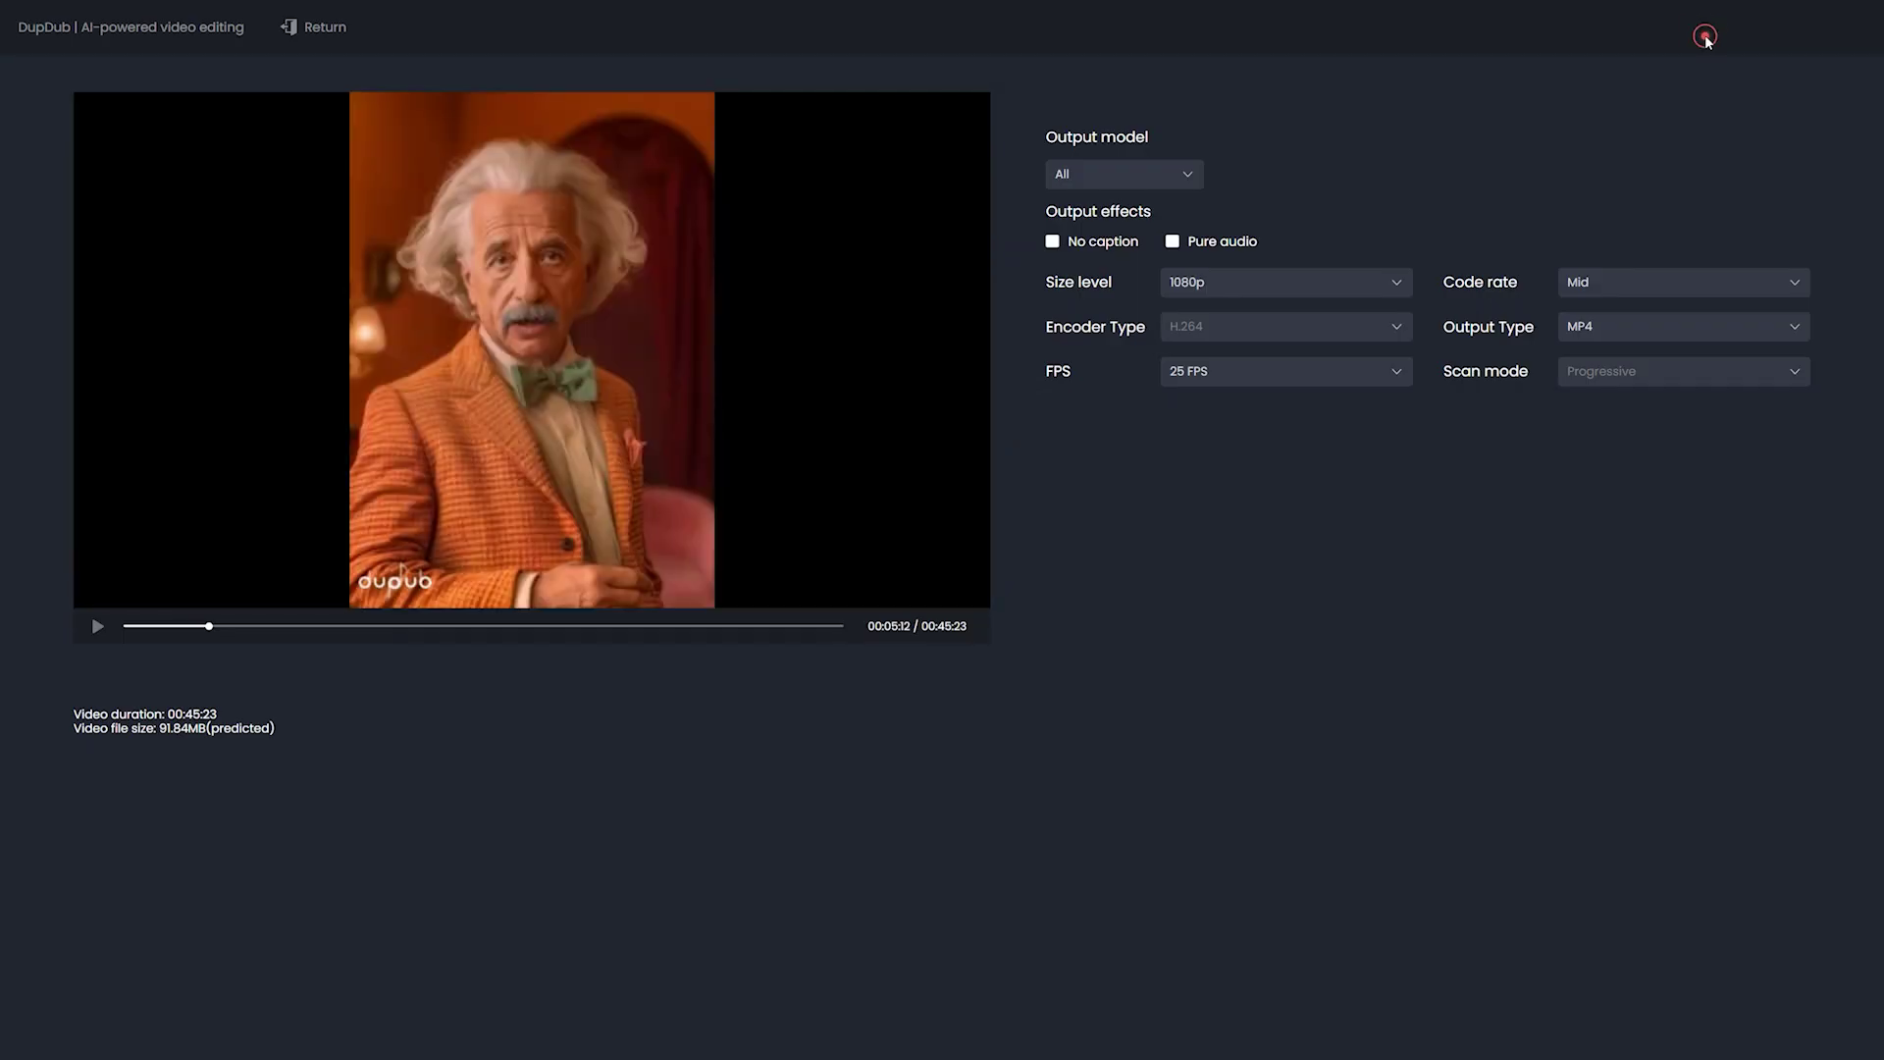
click(1232, 281)
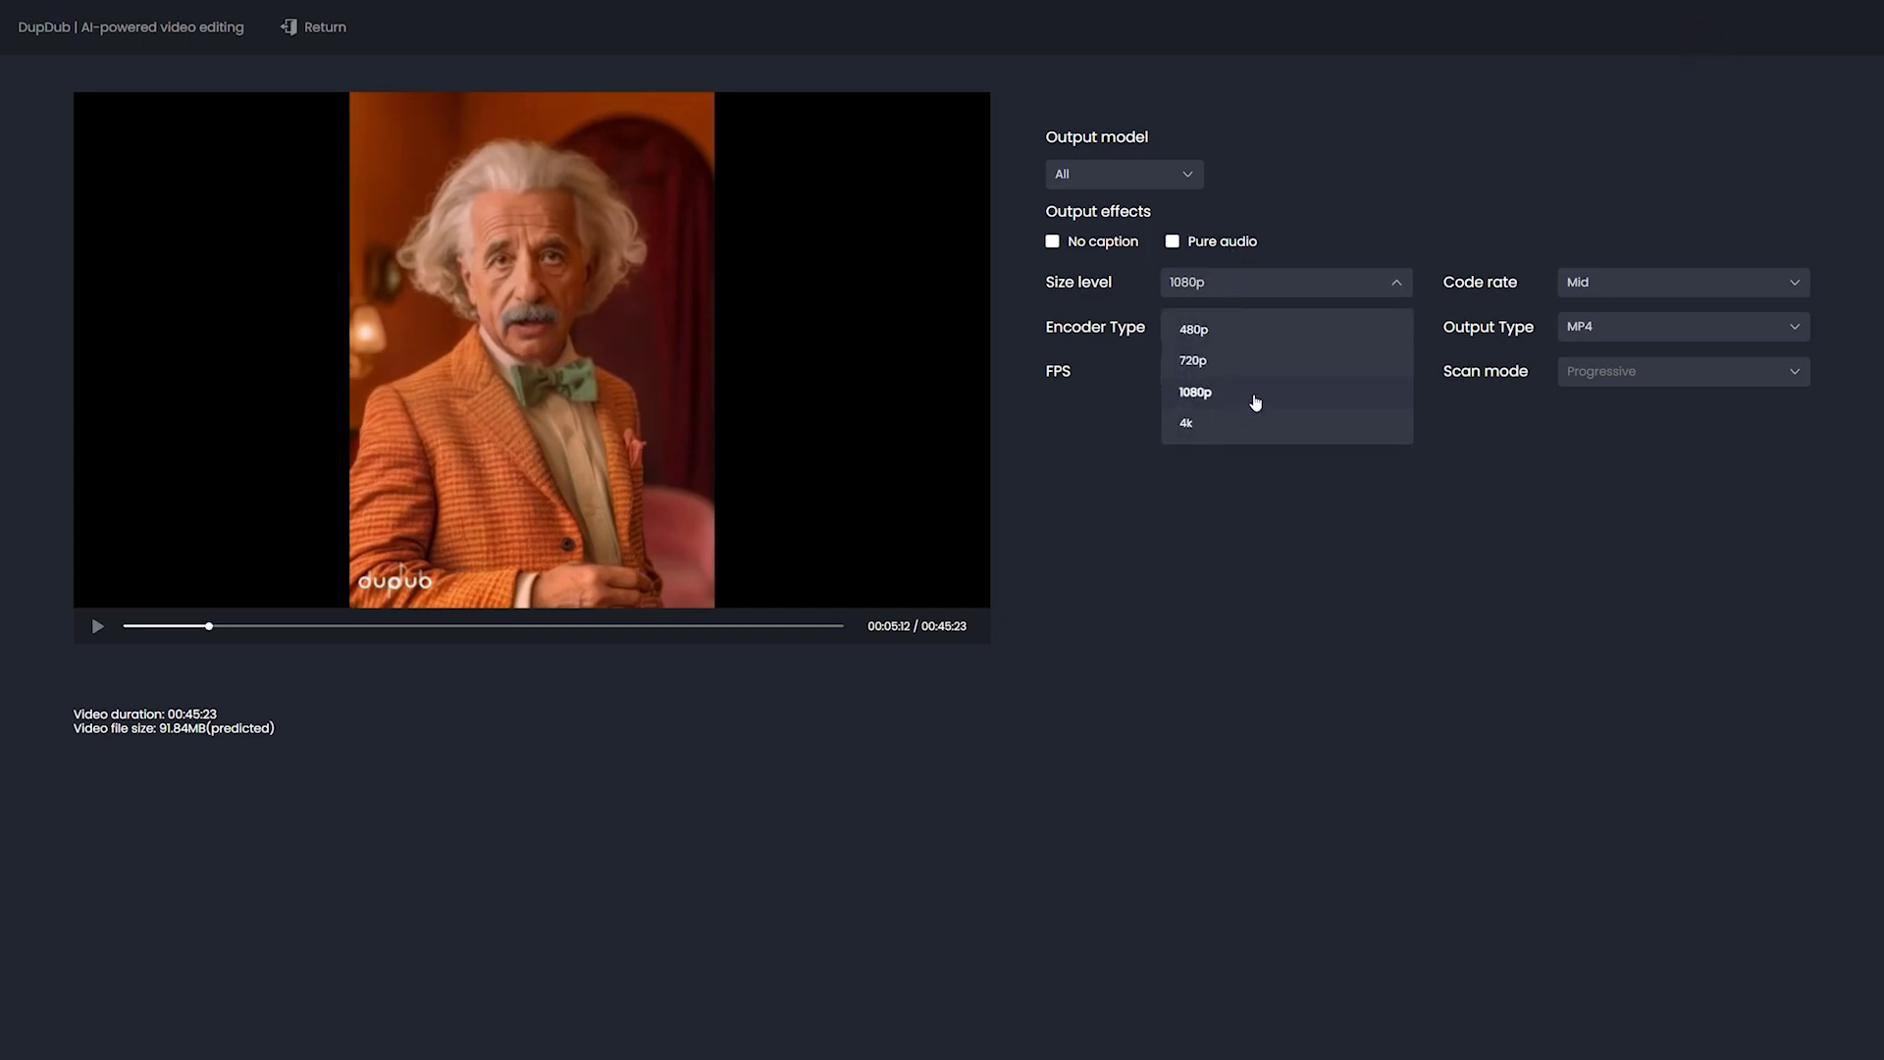
click(1255, 403)
click(1236, 971)
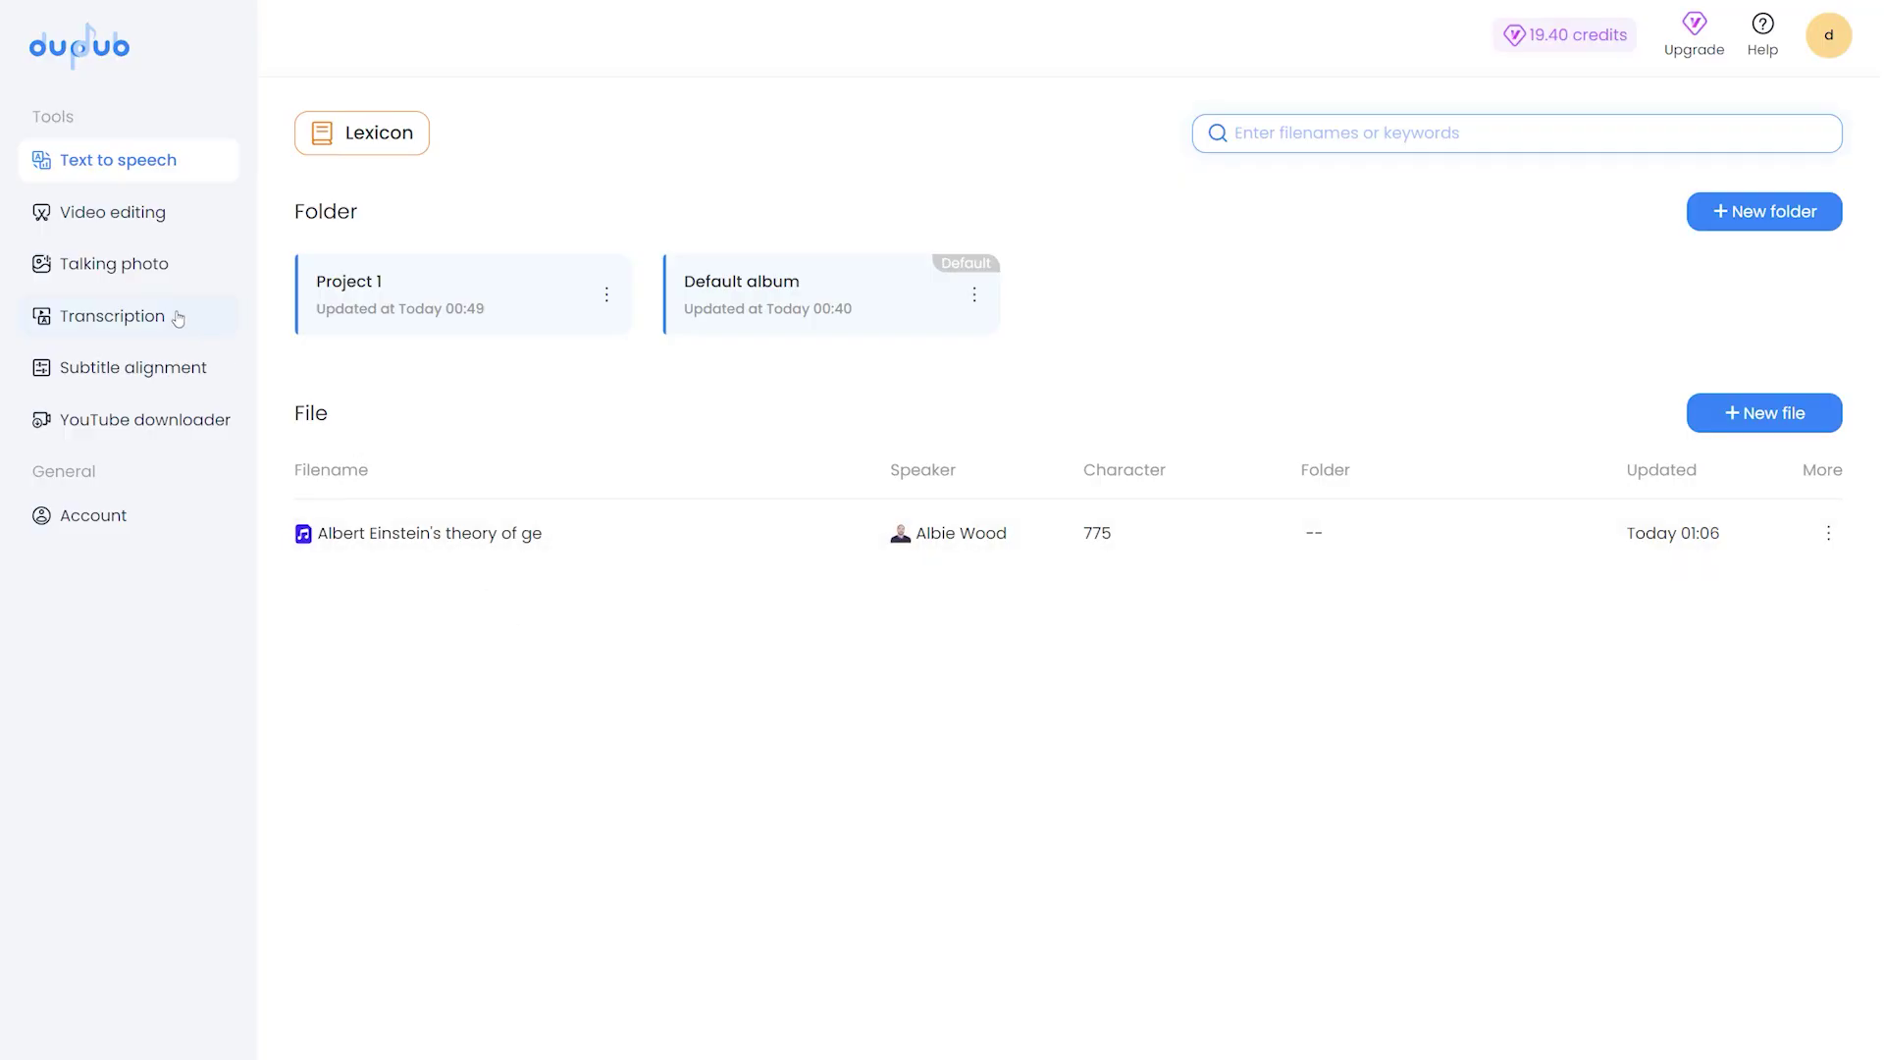
Step: Upload Untitled (7).mp4 to Transcription and confirm an English transcription of it
click(178, 318)
scroll(346, 437, down, 1)
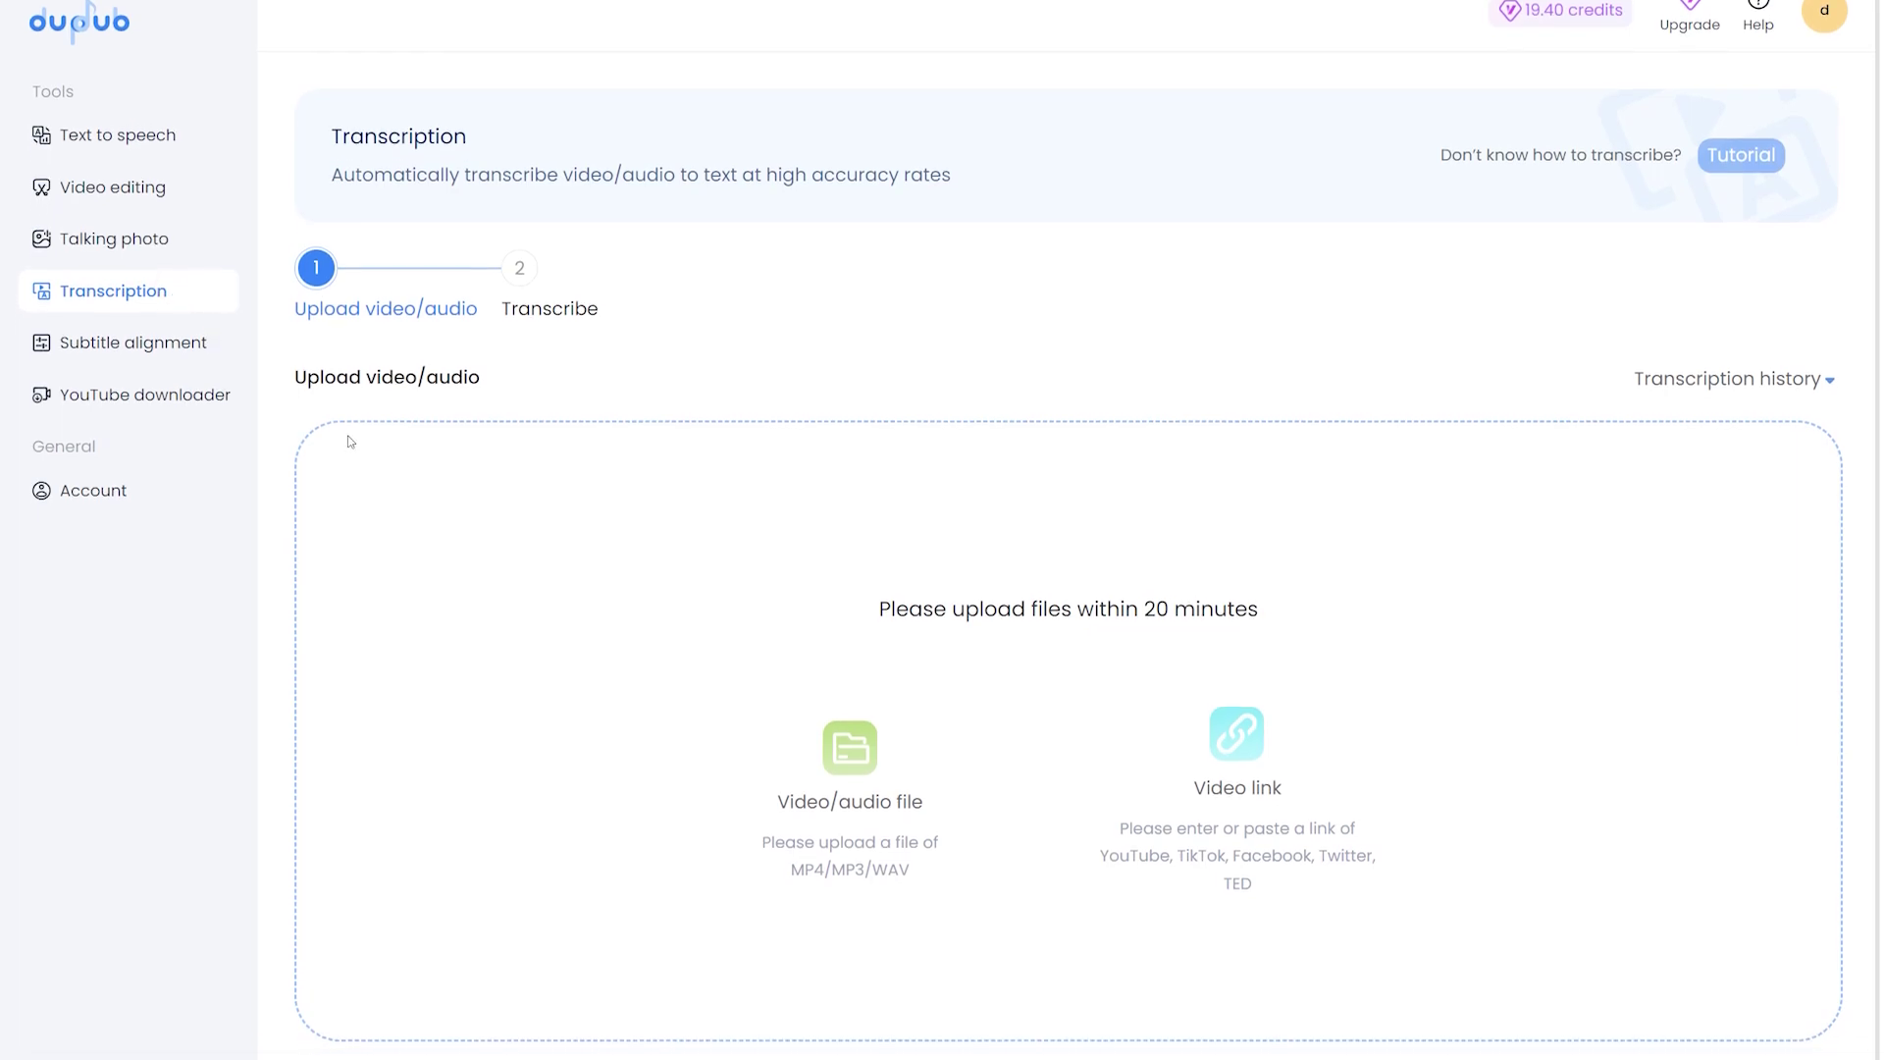
click(841, 692)
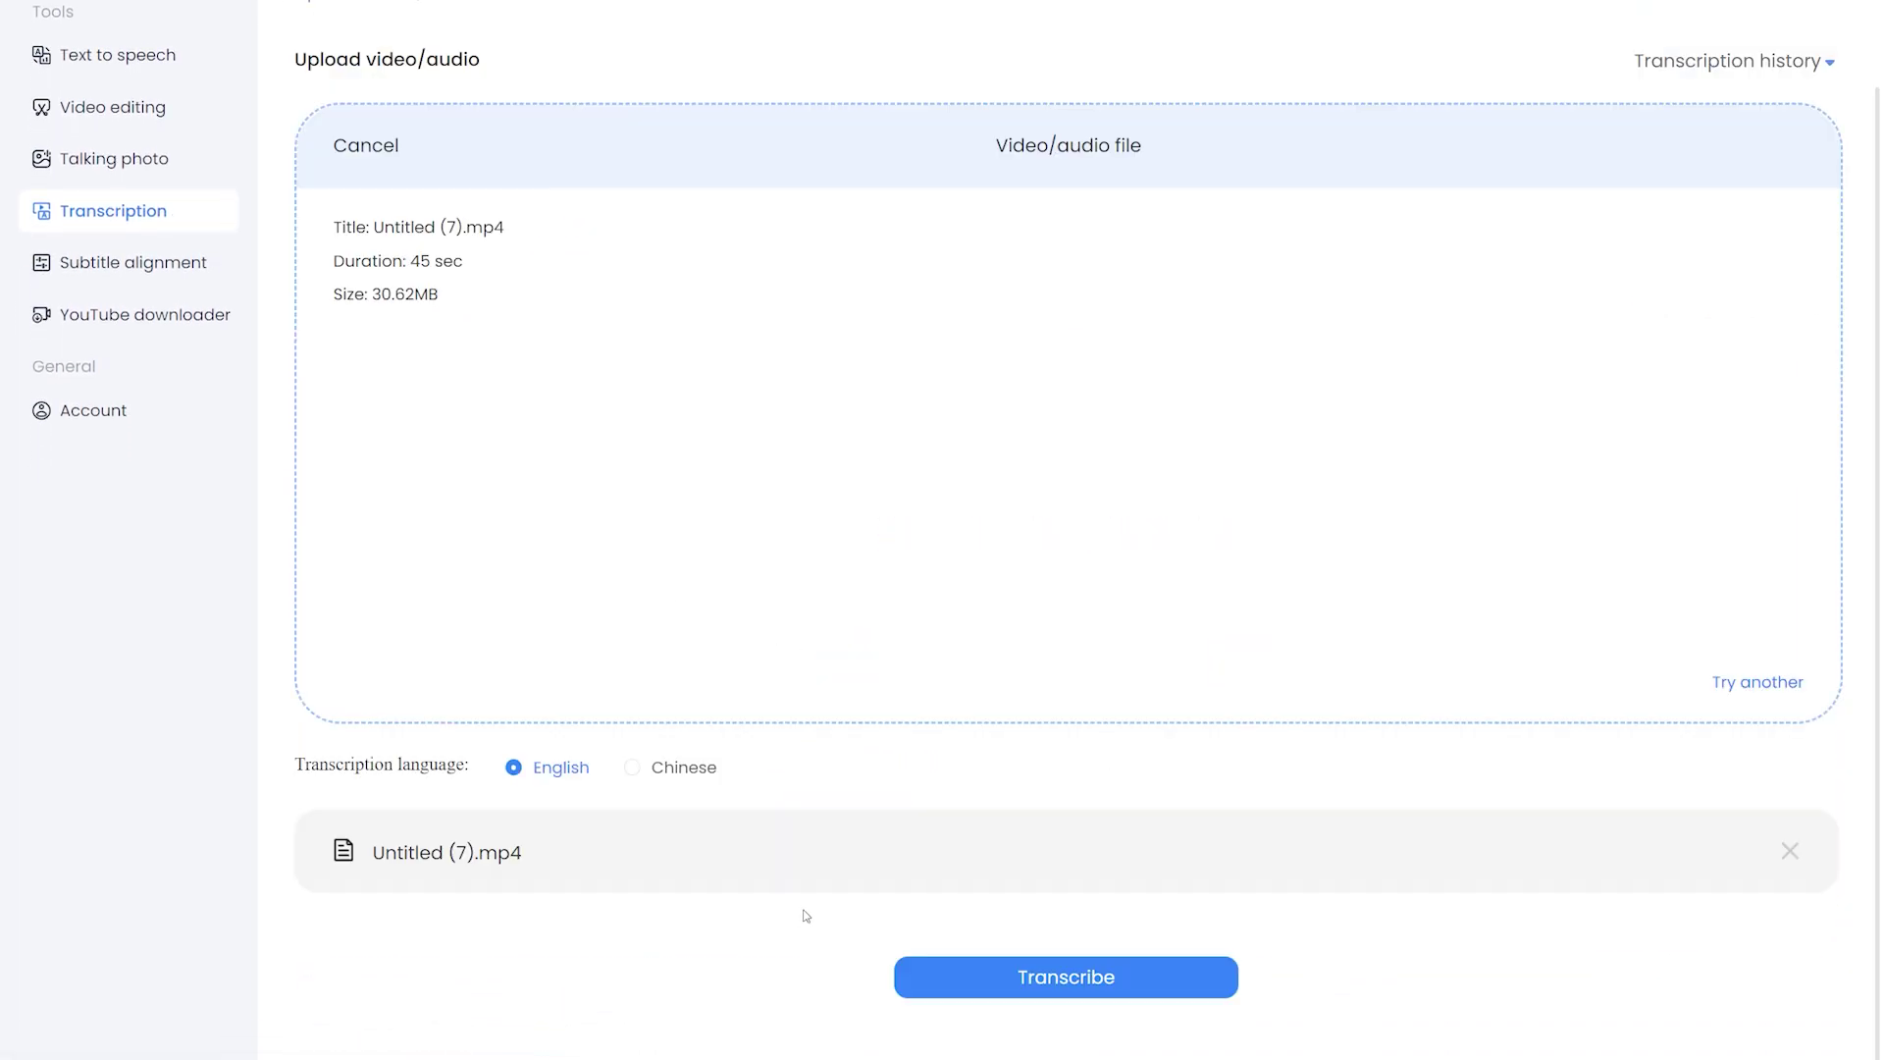
click(1028, 977)
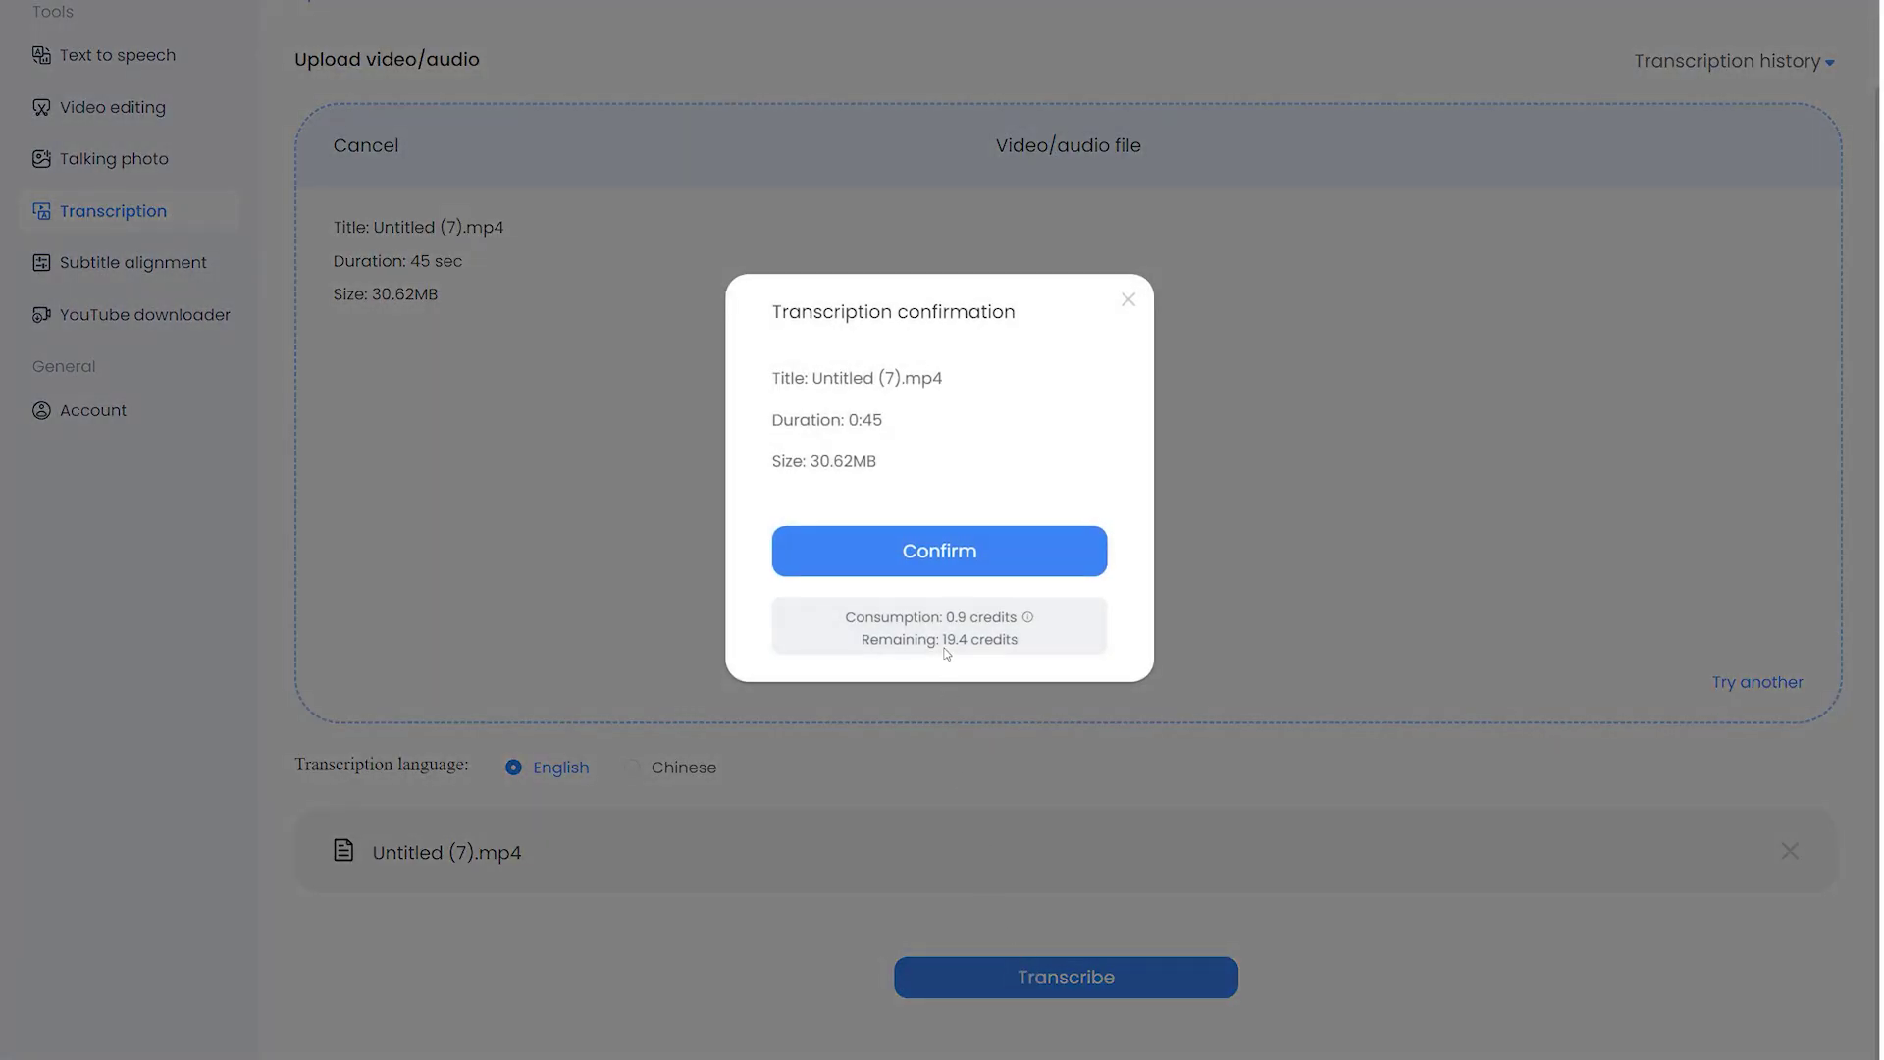
click(946, 549)
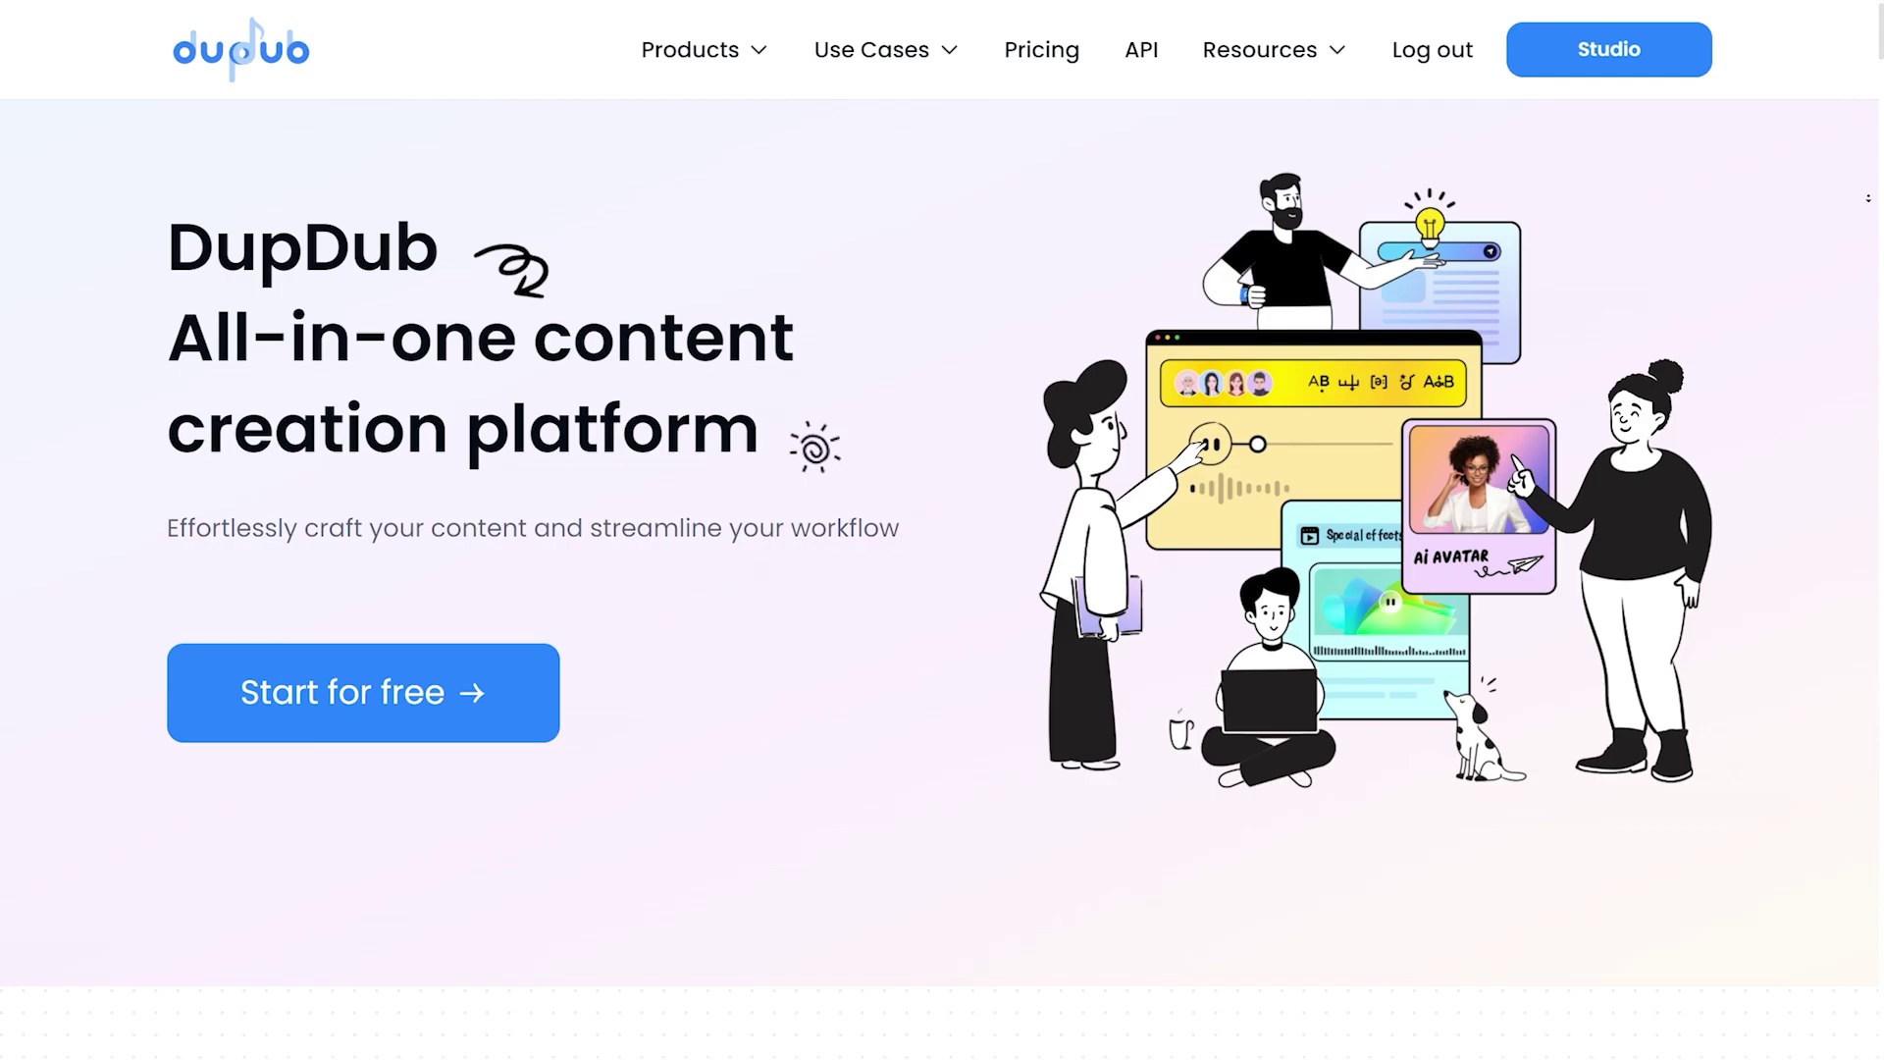
Step: Scroll down the homepage to the Idea to text, Text to speech and Image to video cards
scroll(1781, 535, down, 10)
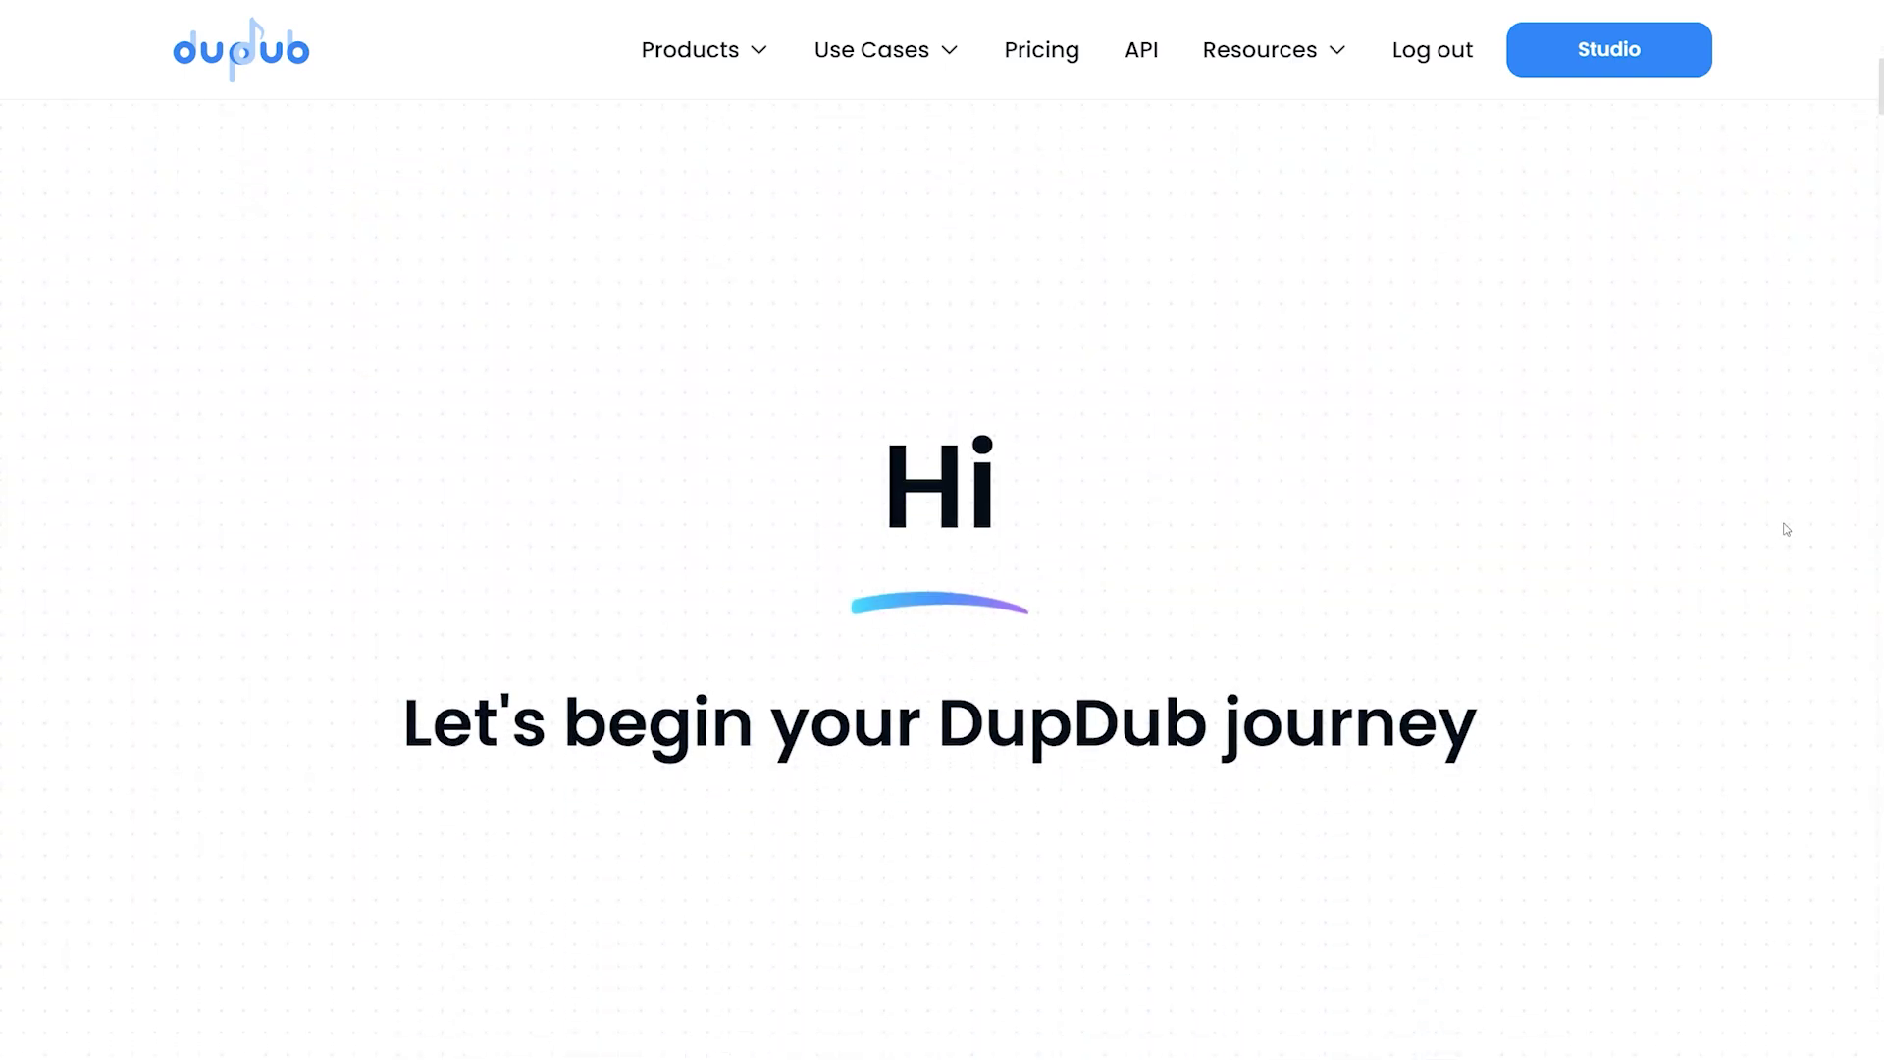
scroll(1822, 482, down, 4)
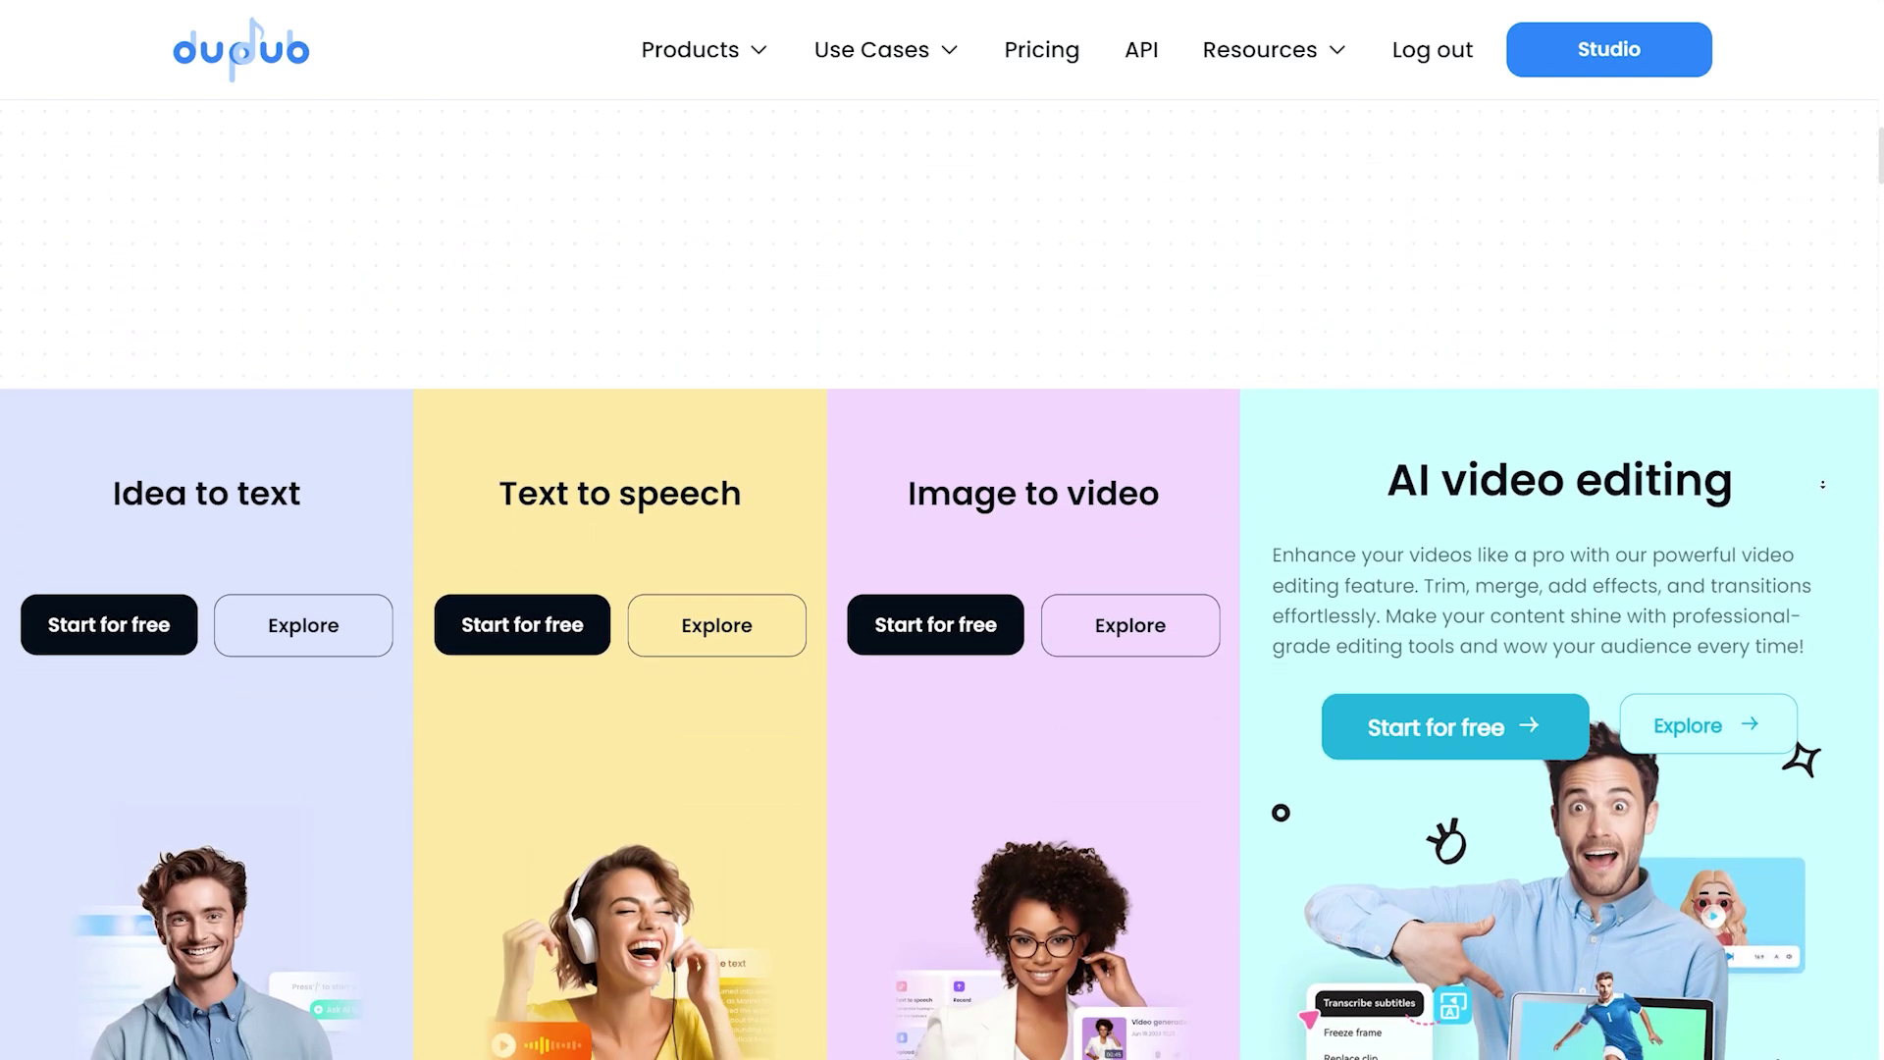
scroll(1822, 481, down, 2)
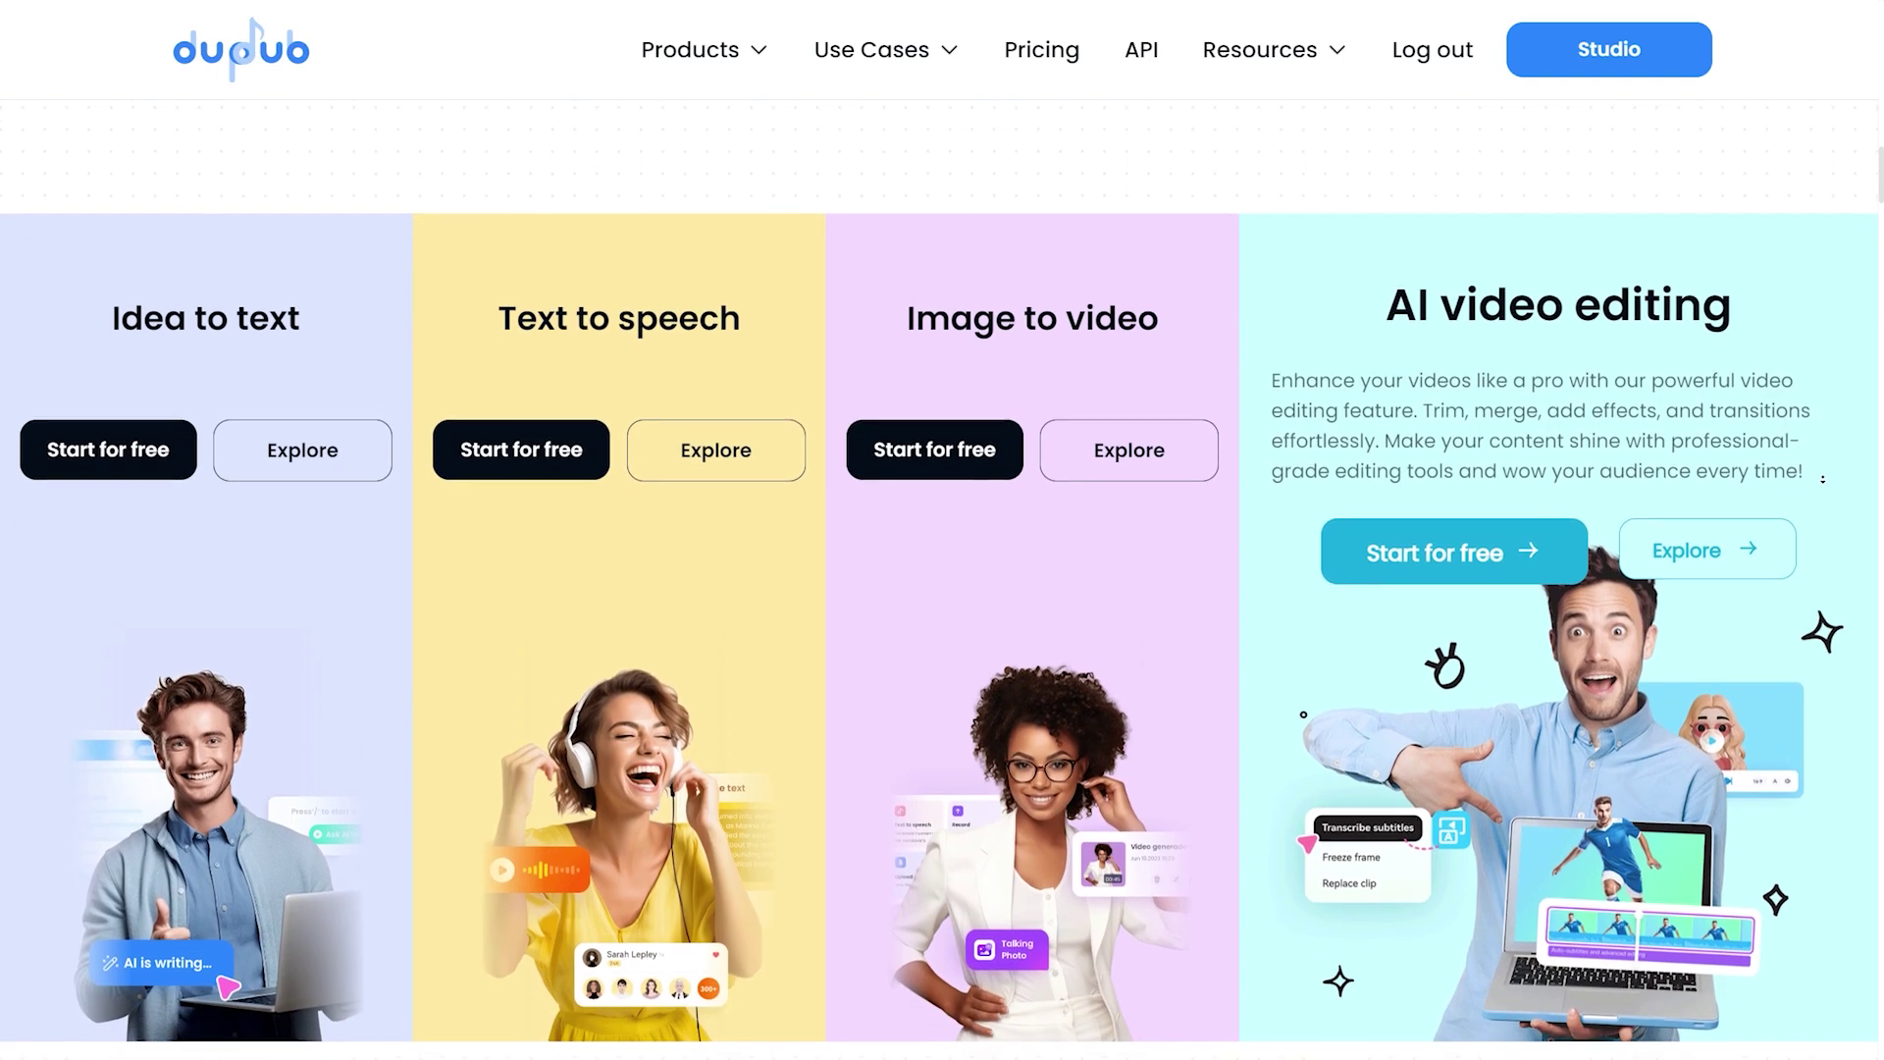